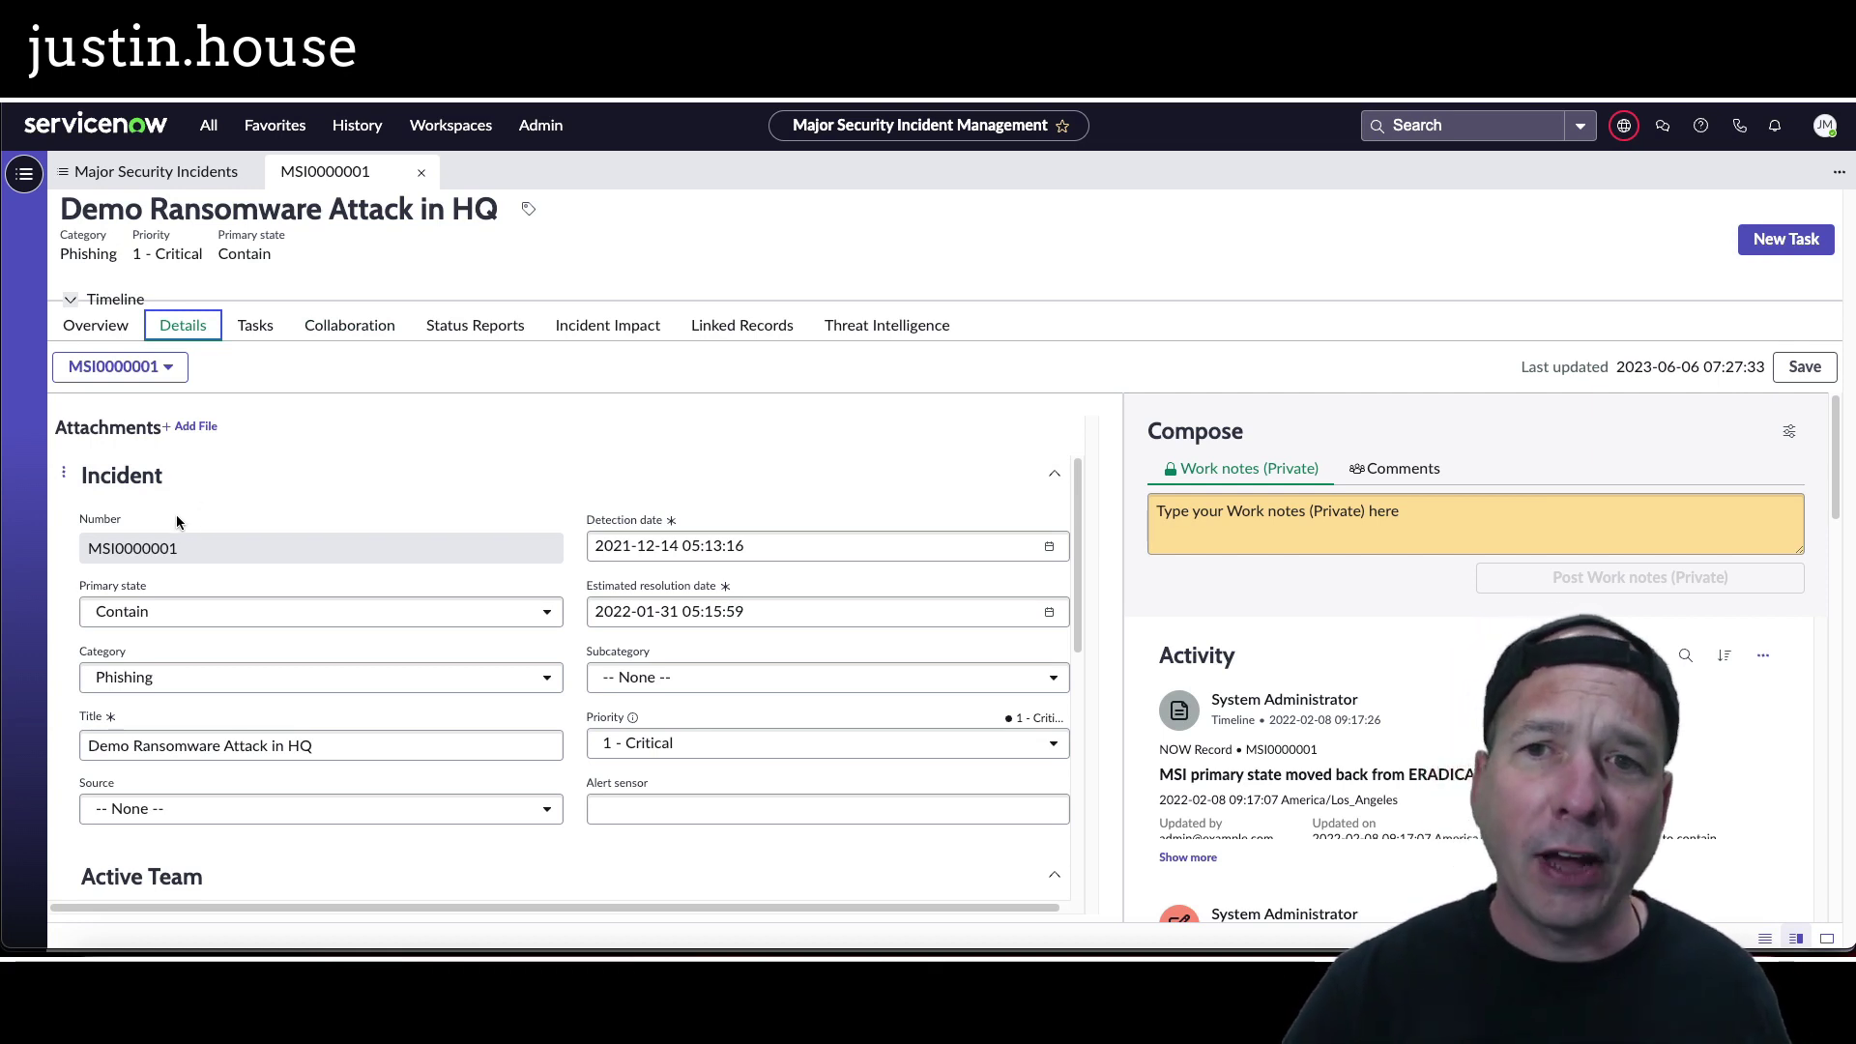
Jump to the Active Team section, then the Candidate section, of the workspace form.
scroll(185, 506, "down", 1)
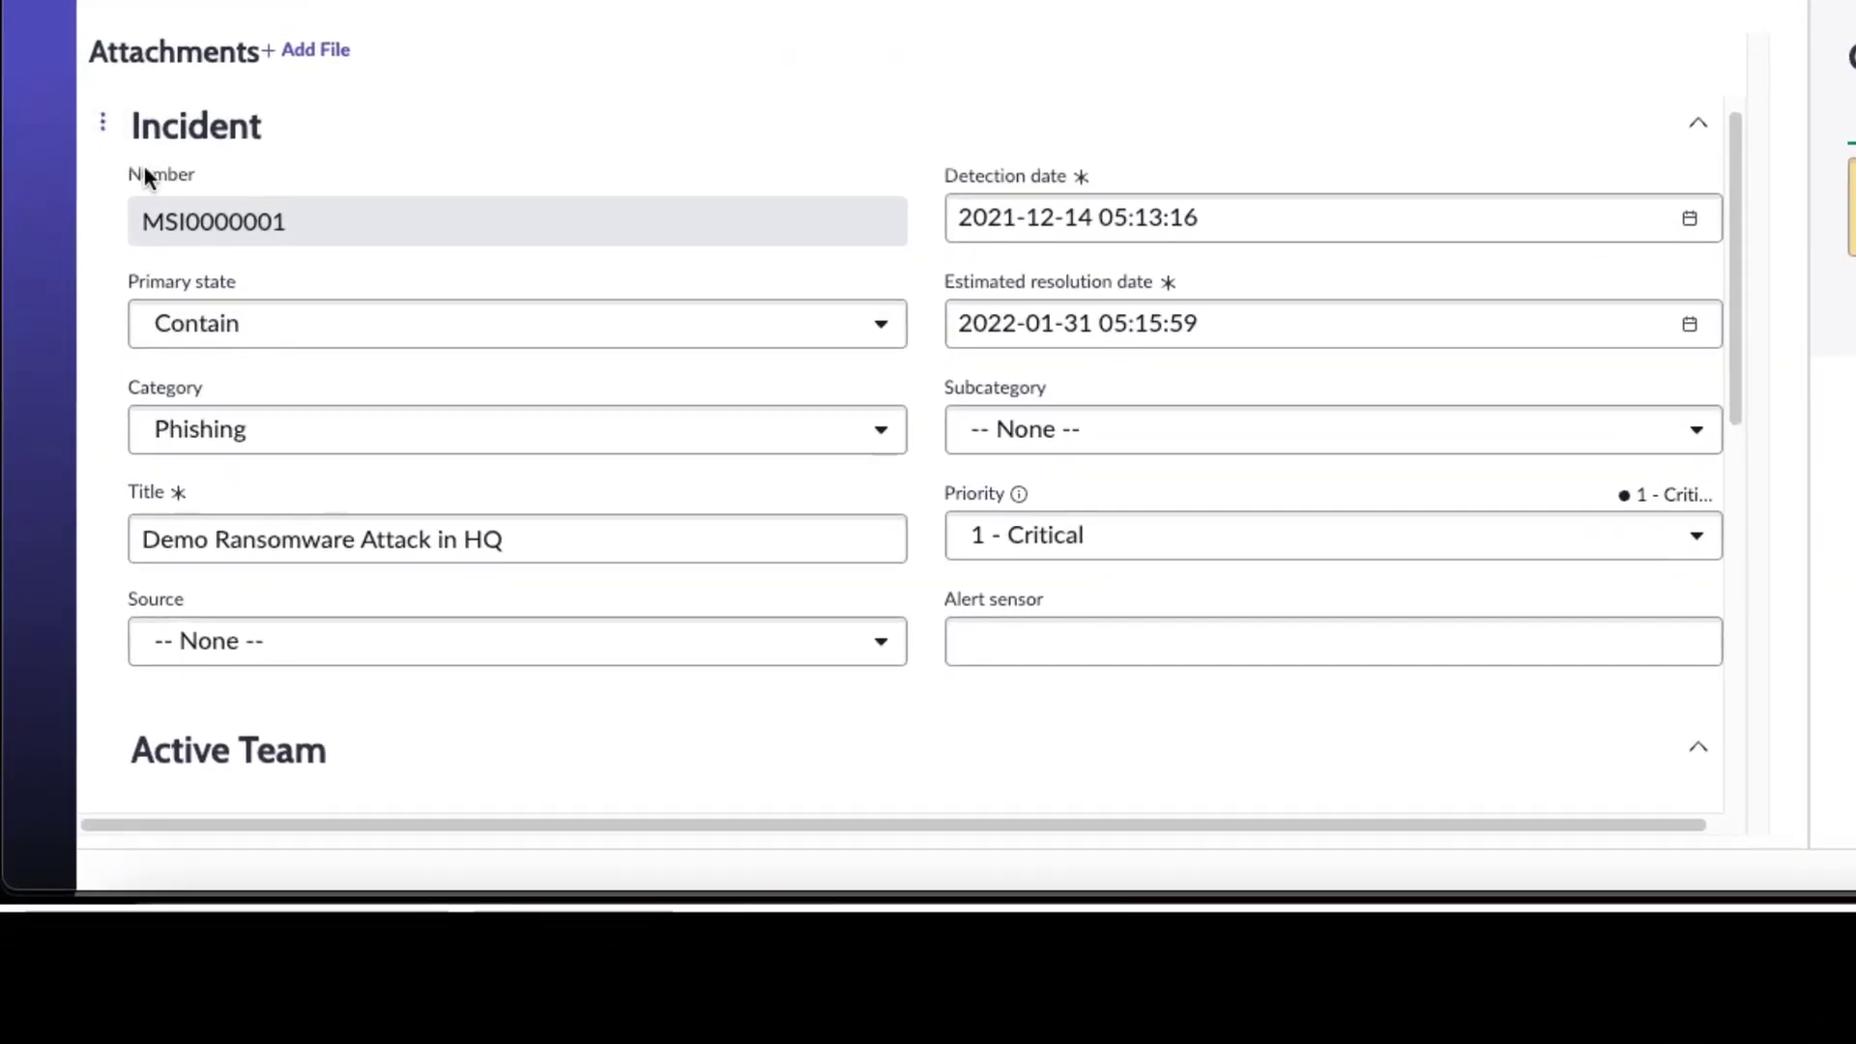
scroll(145, 176, "up", 1)
left_click(104, 123)
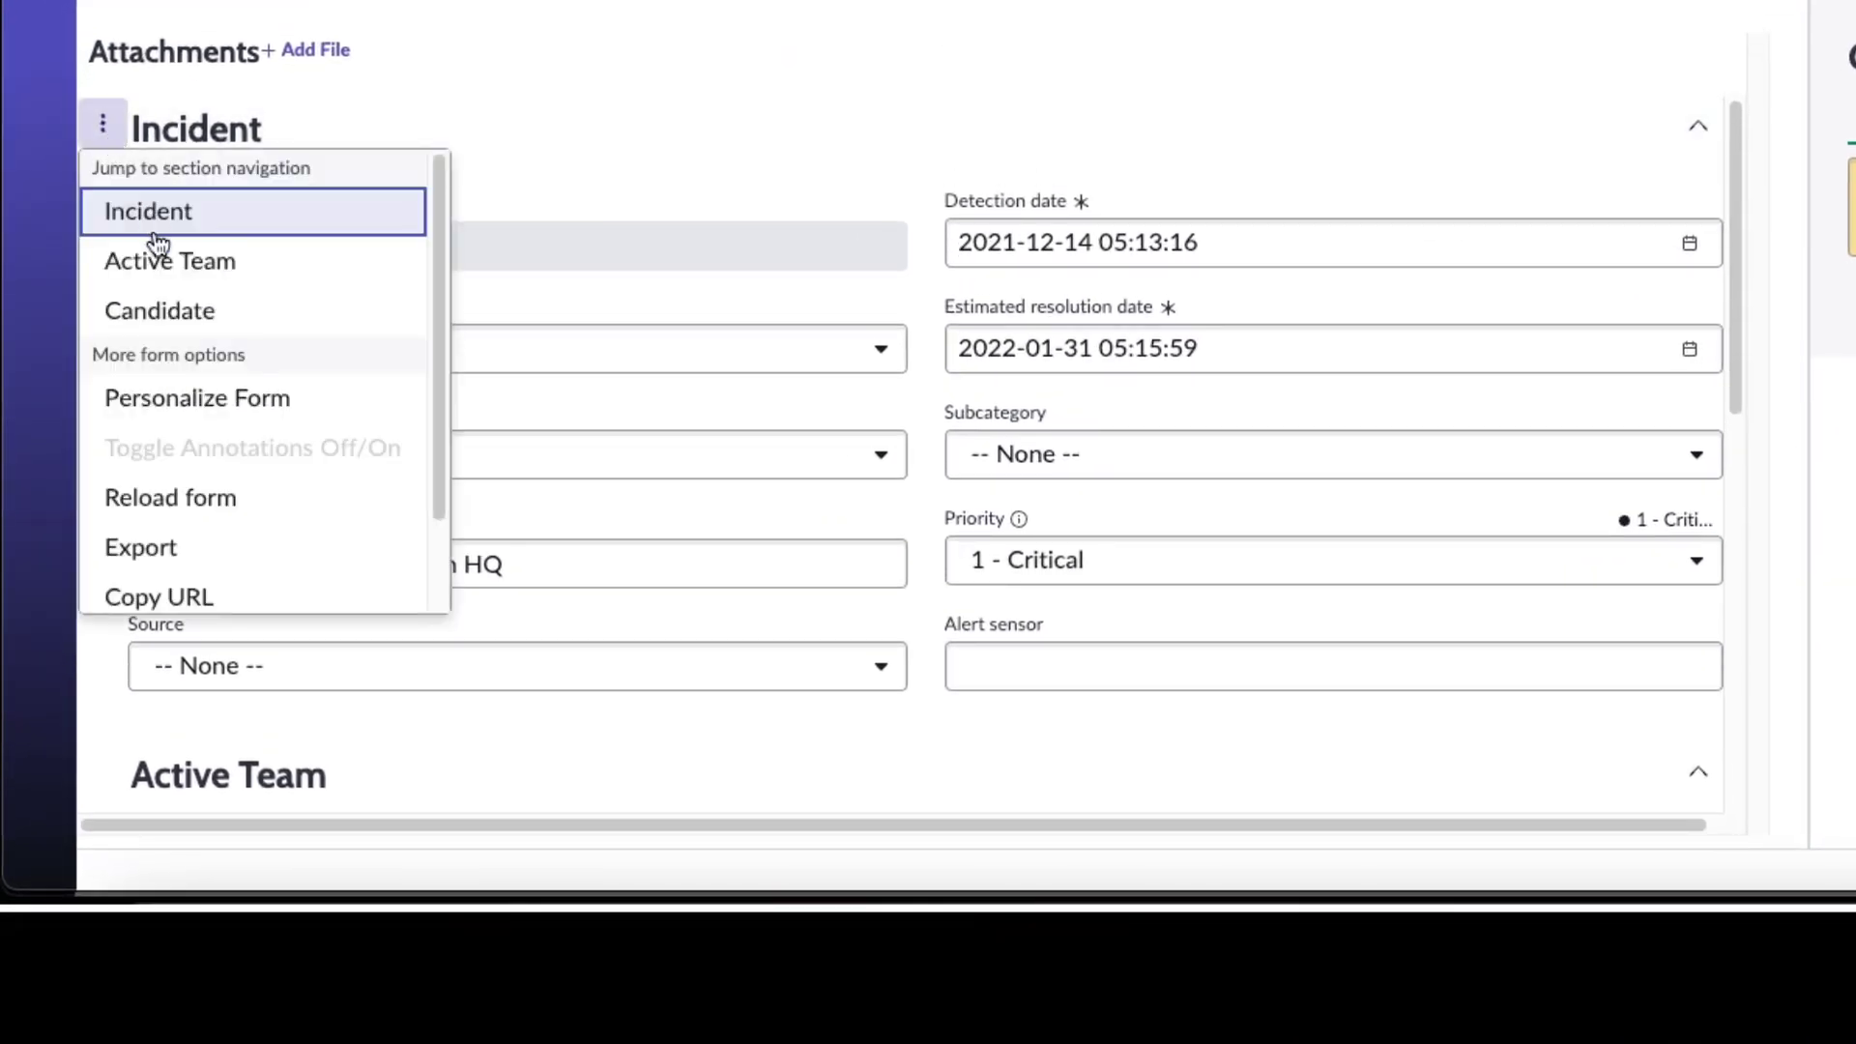
left_click(160, 253)
left_click(103, 123)
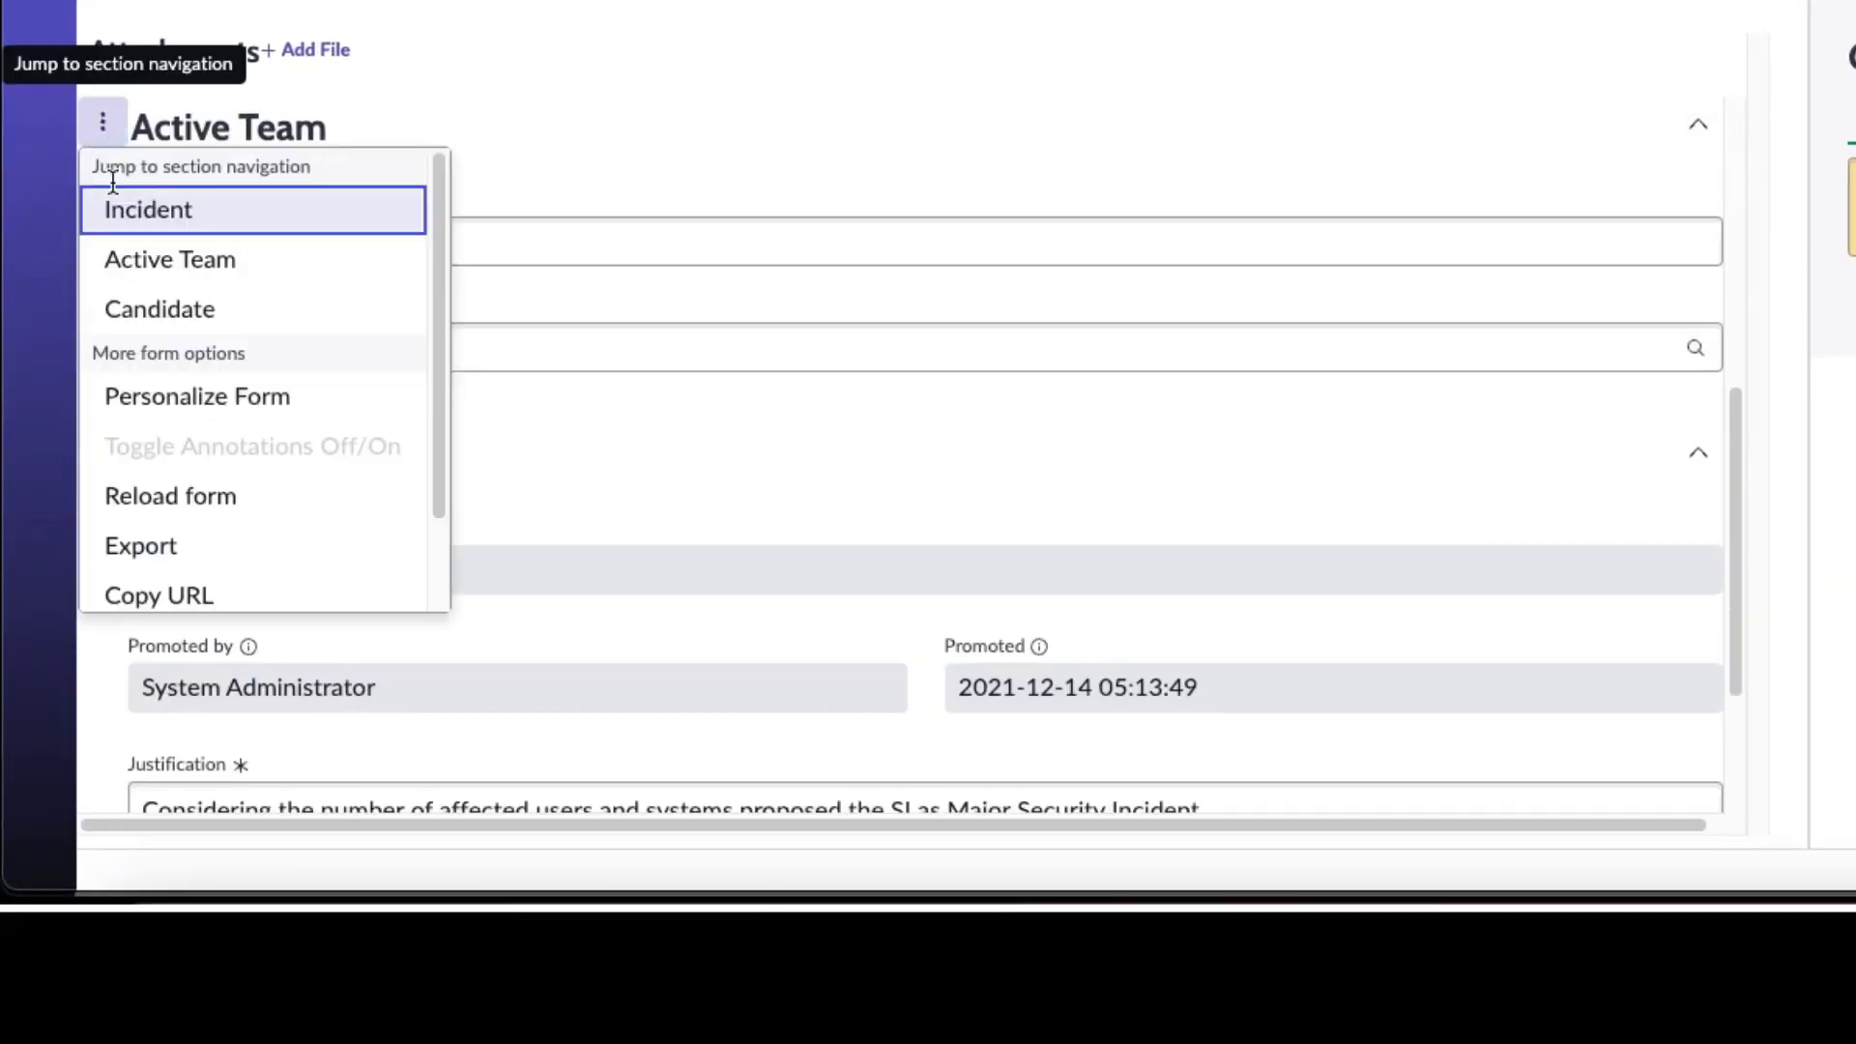
left_click(145, 309)
Open Personalize Form and look through the checklist of form fields.
left_click(102, 123)
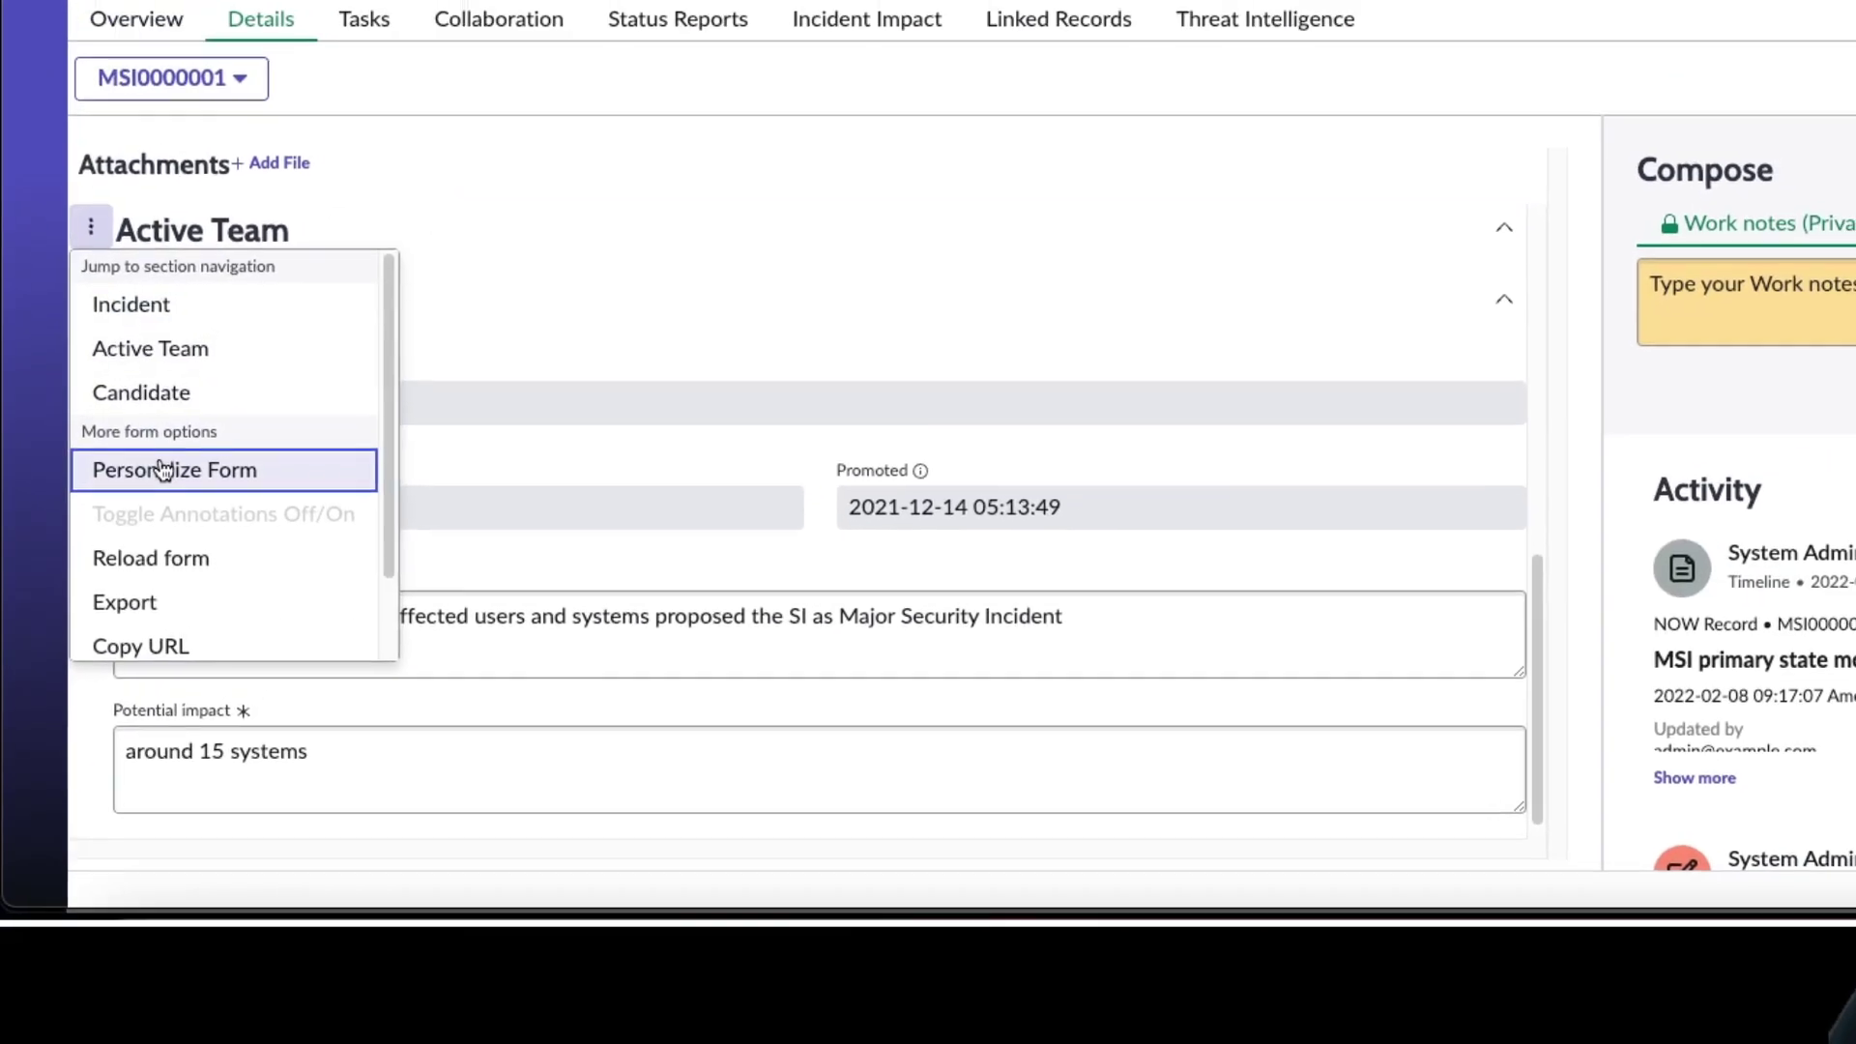
left_click(163, 470)
scroll(1209, 300, "down", 5)
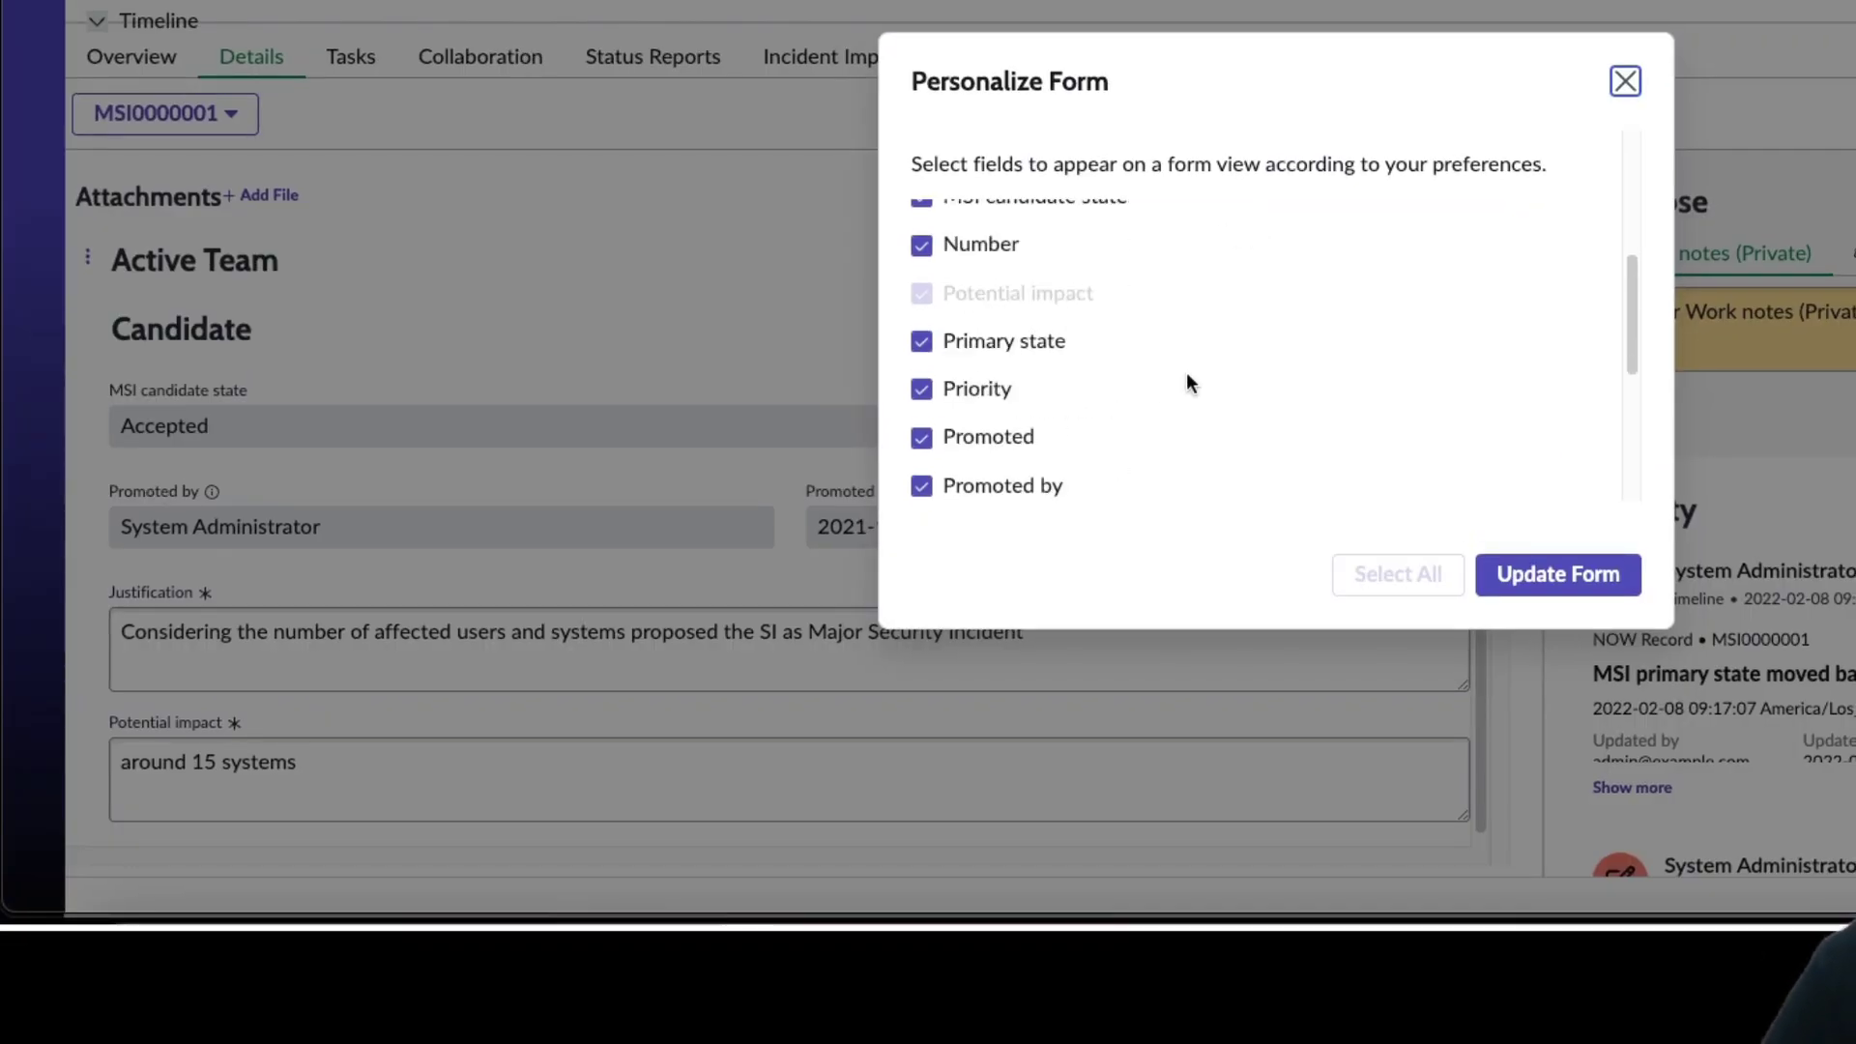
scroll(1187, 381, "up", 5)
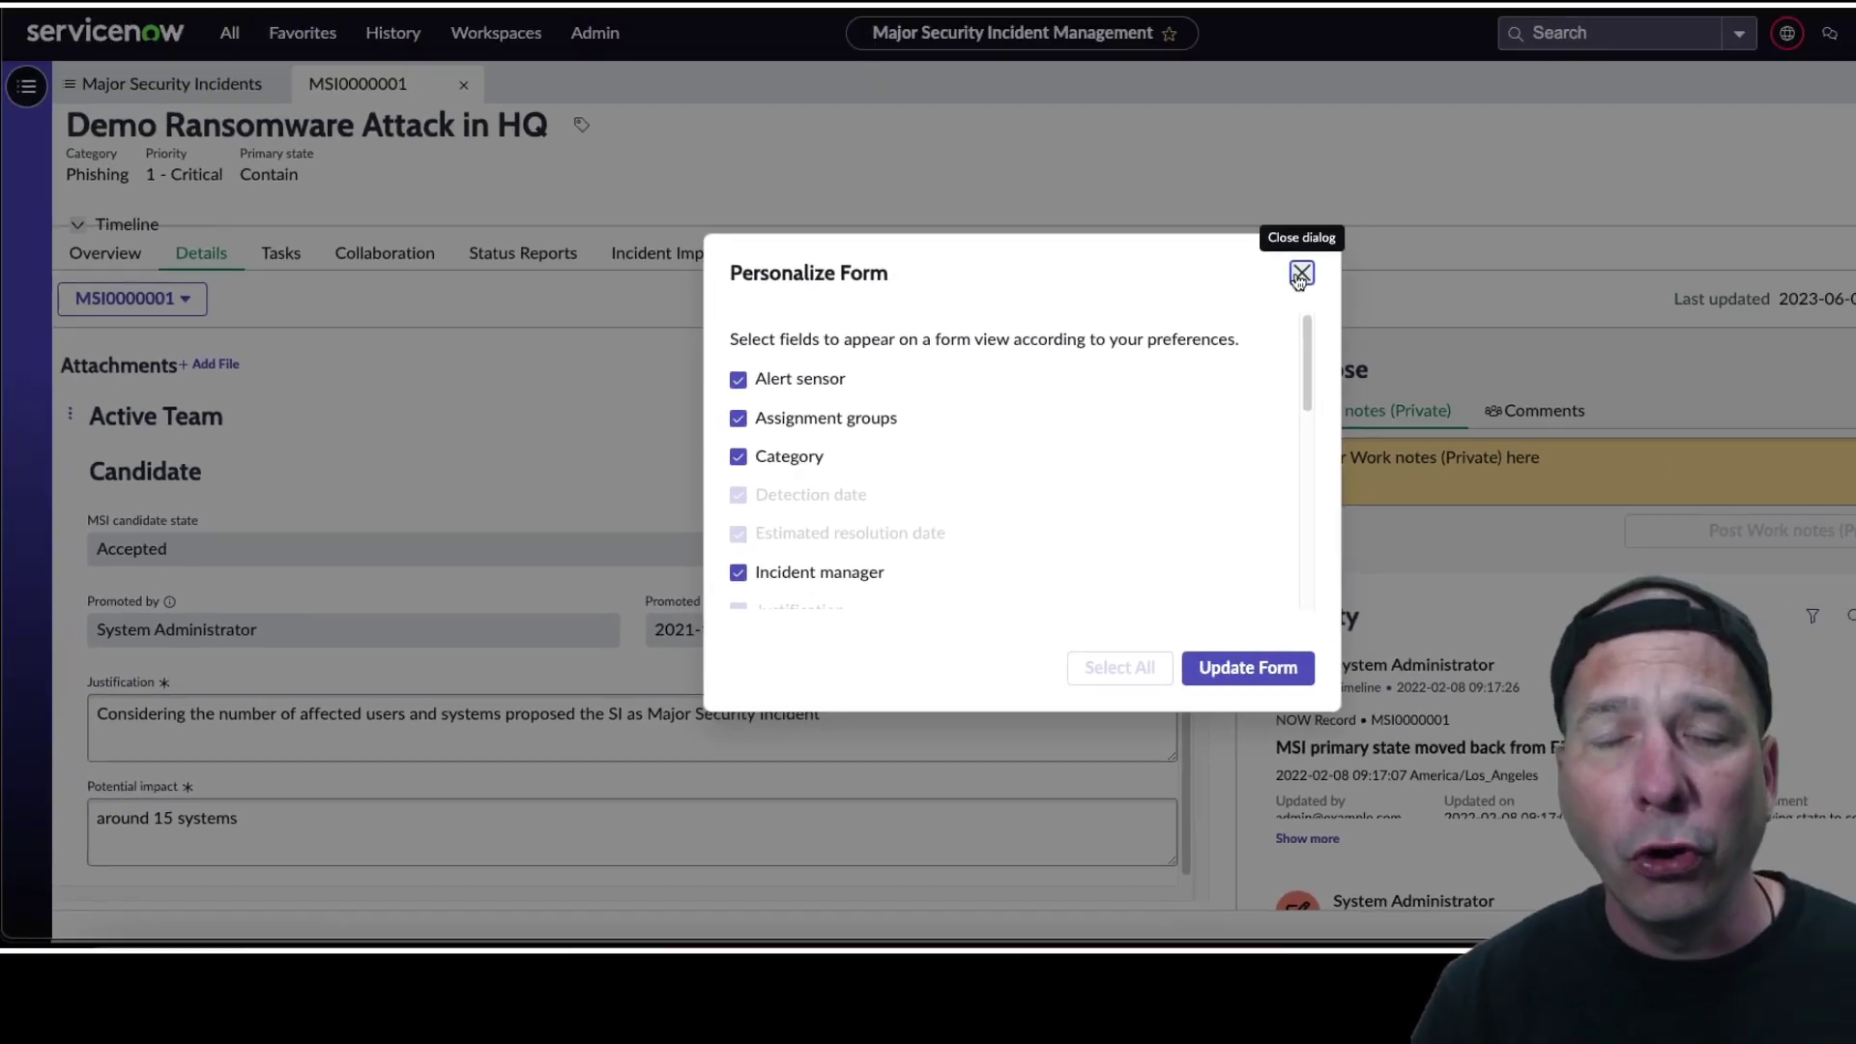
Close Personalize Form without changes and open MSI0000001 from History.
left_click(1625, 81)
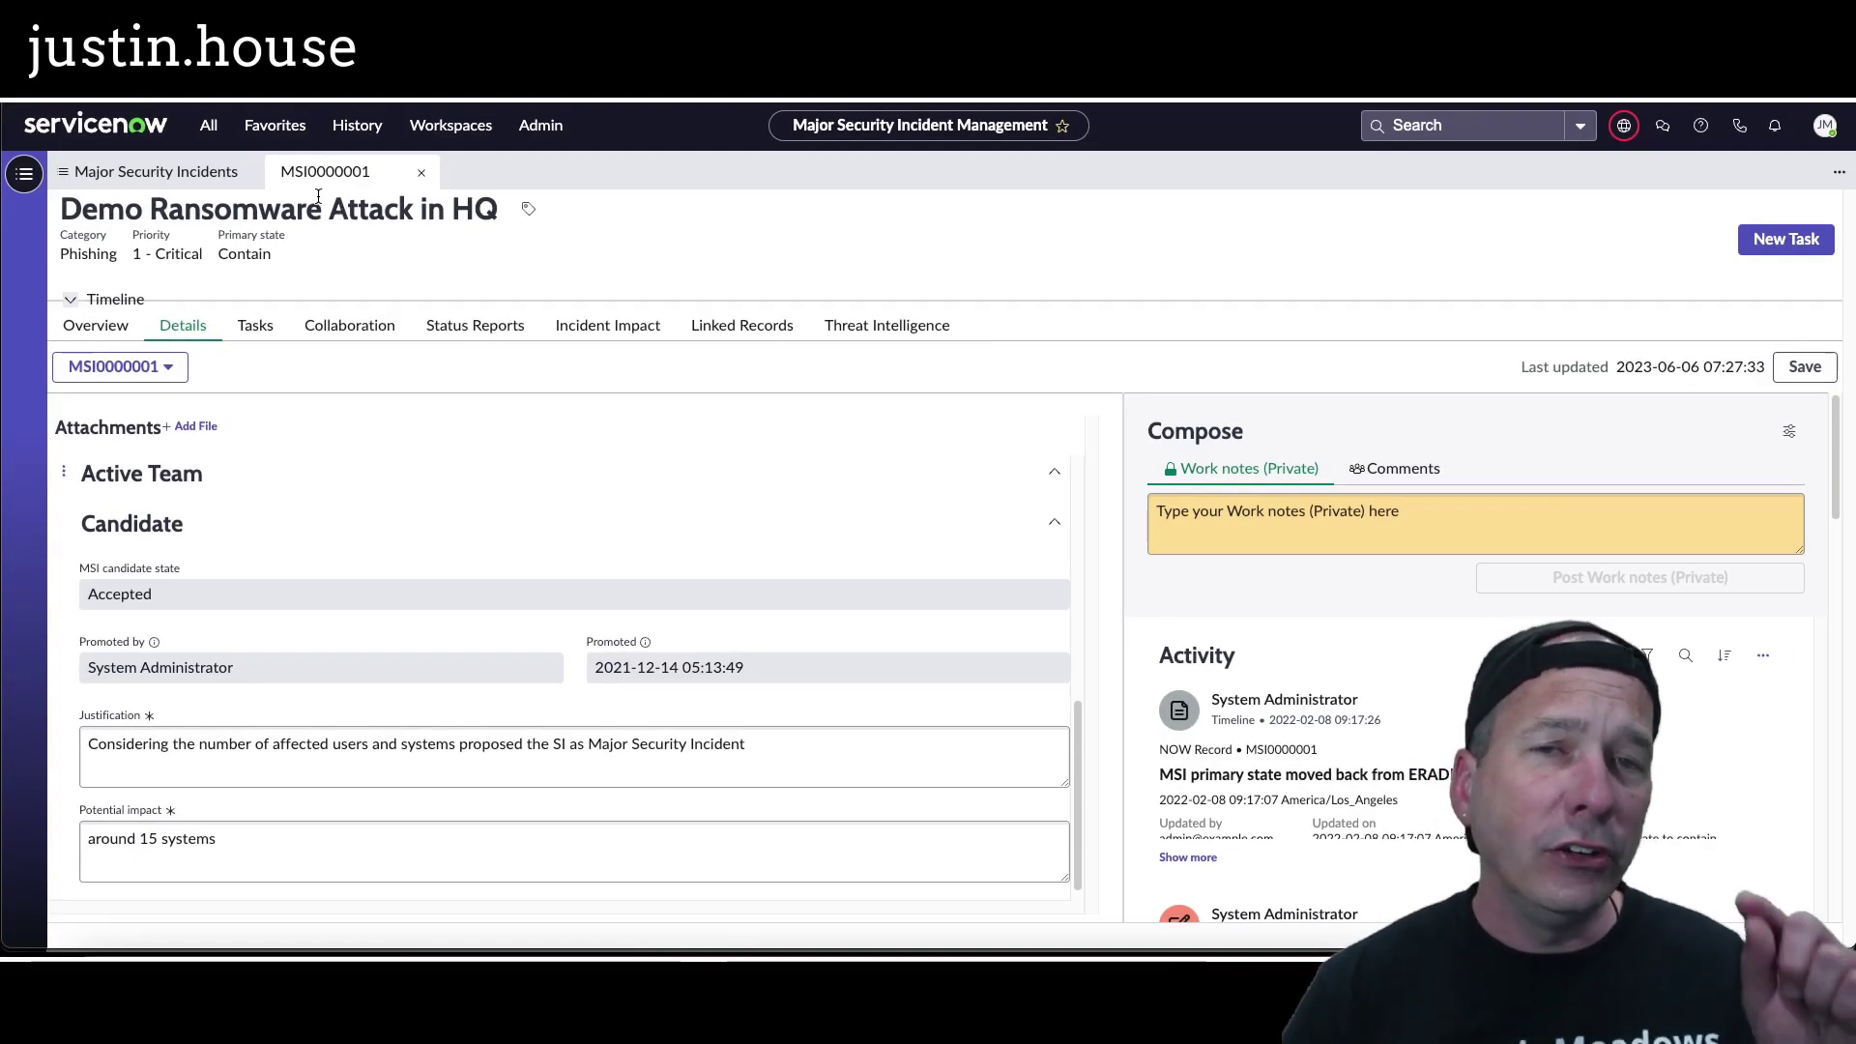
left_click(356, 124)
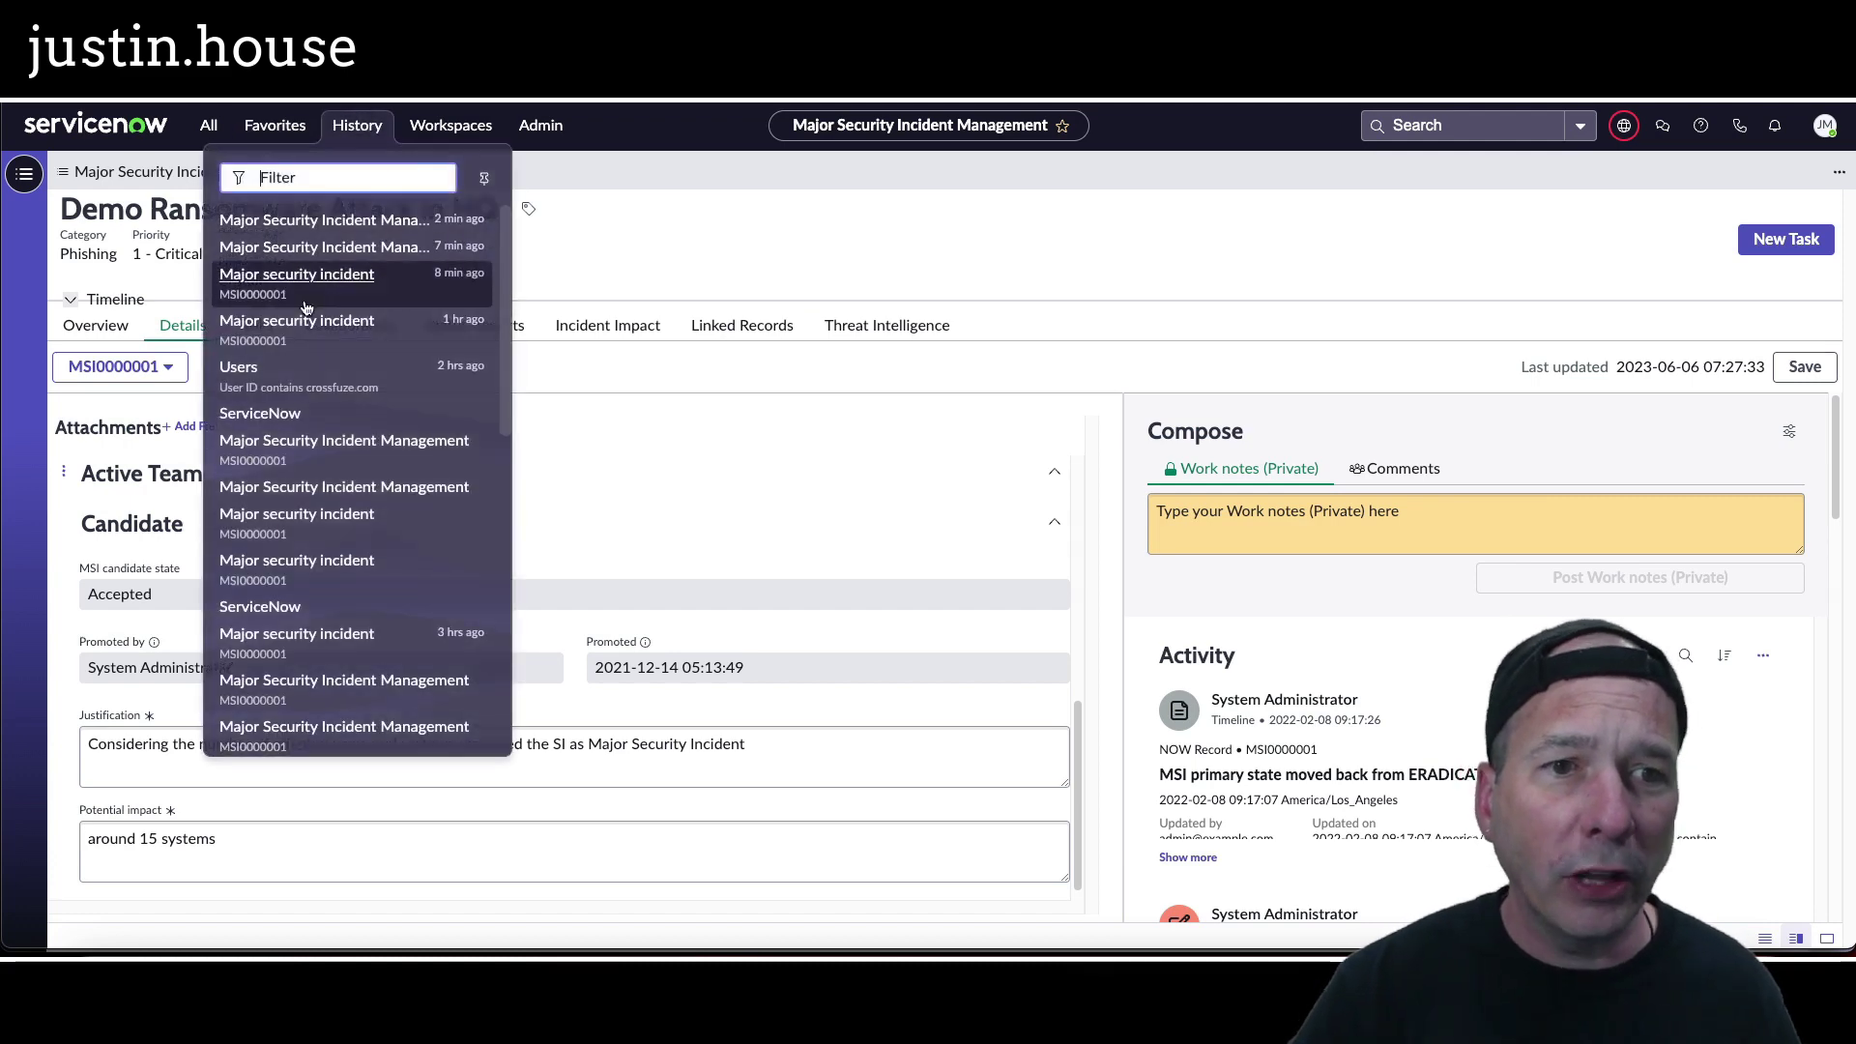
left_click(302, 329)
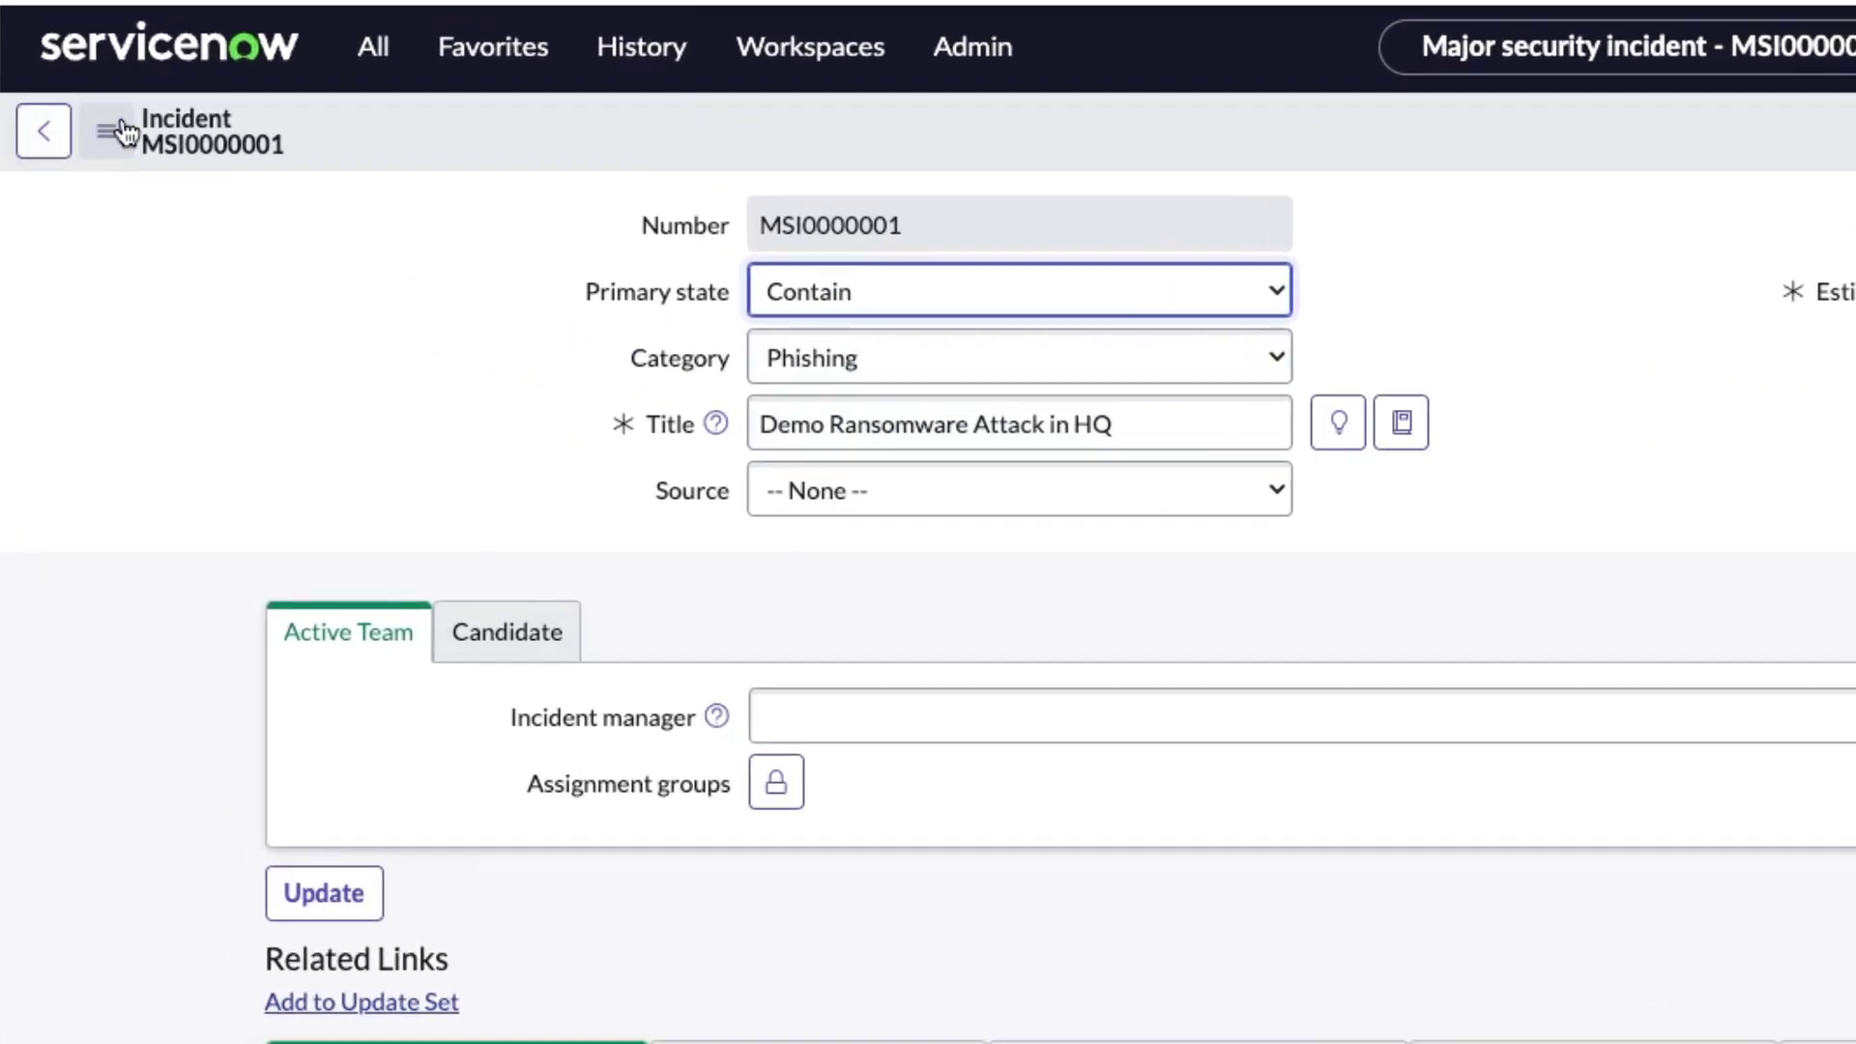
Confirm the record is in Default view, then dismiss the form's actions menu.
left_click(60, 172)
mouse_move(281, 406)
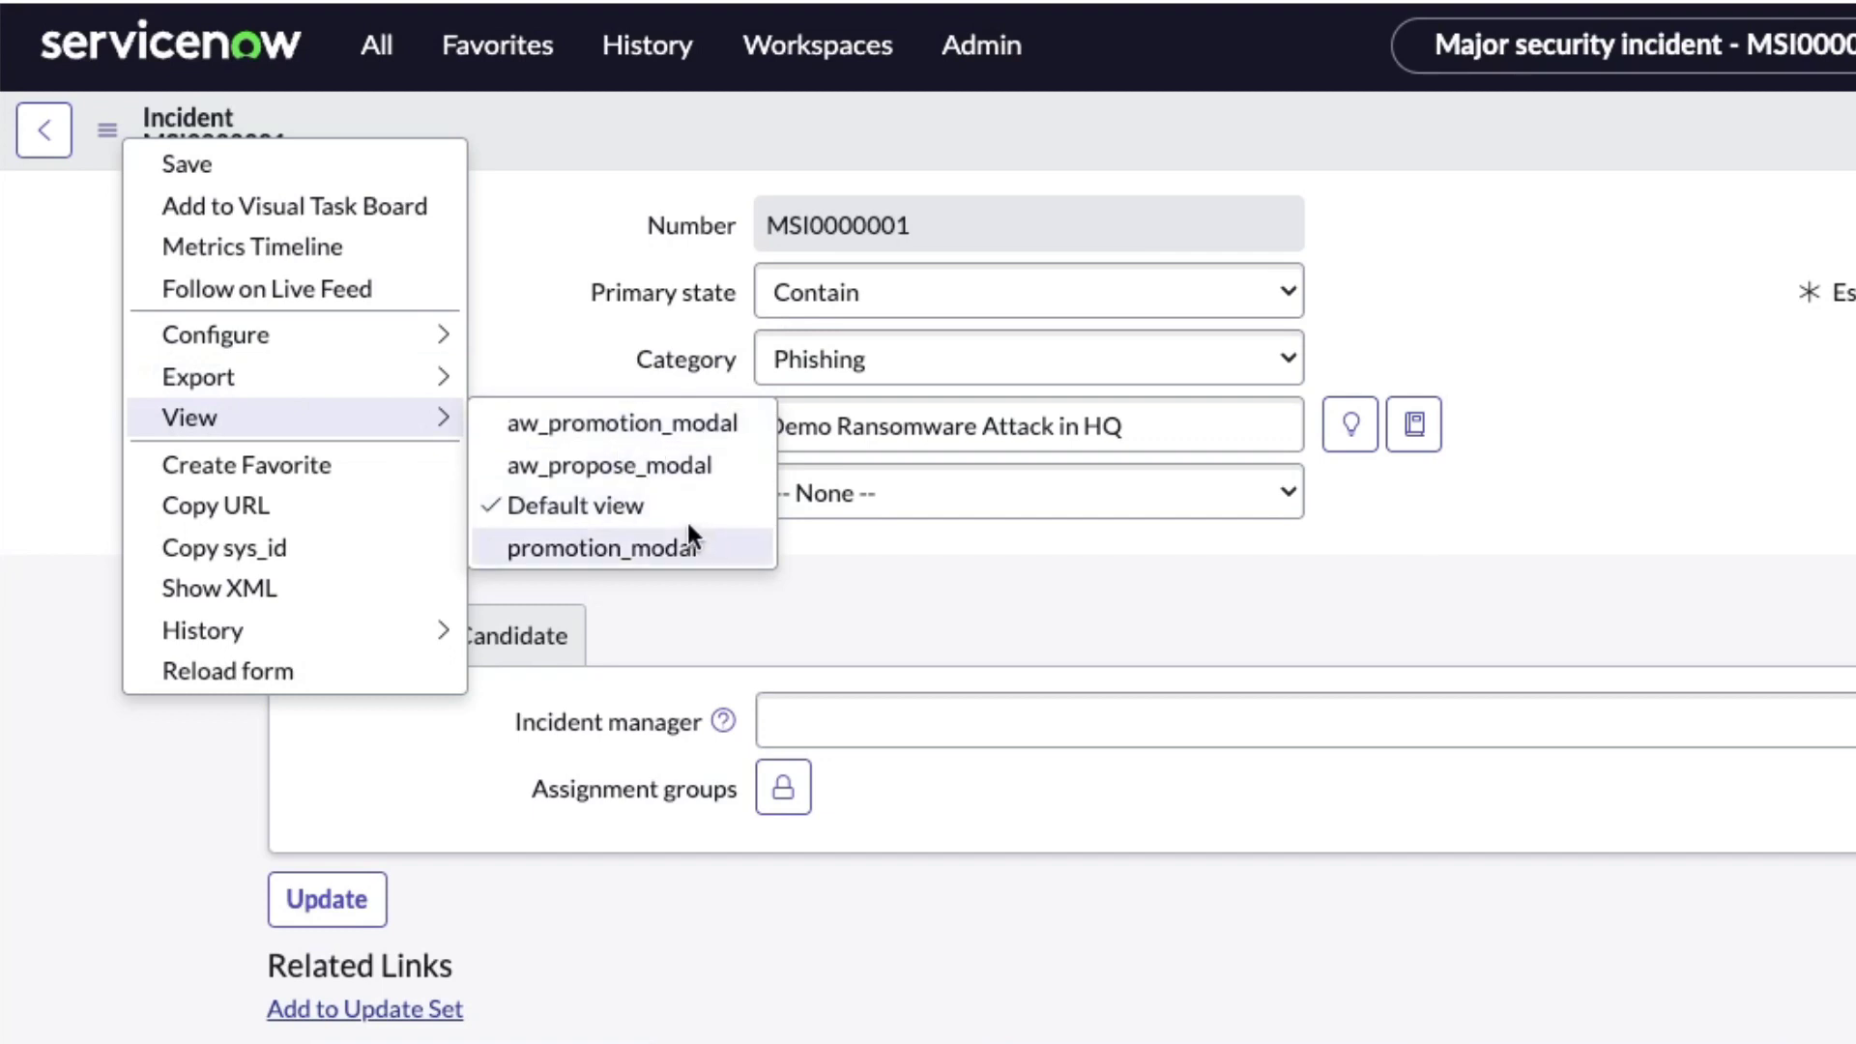
key("Escape")
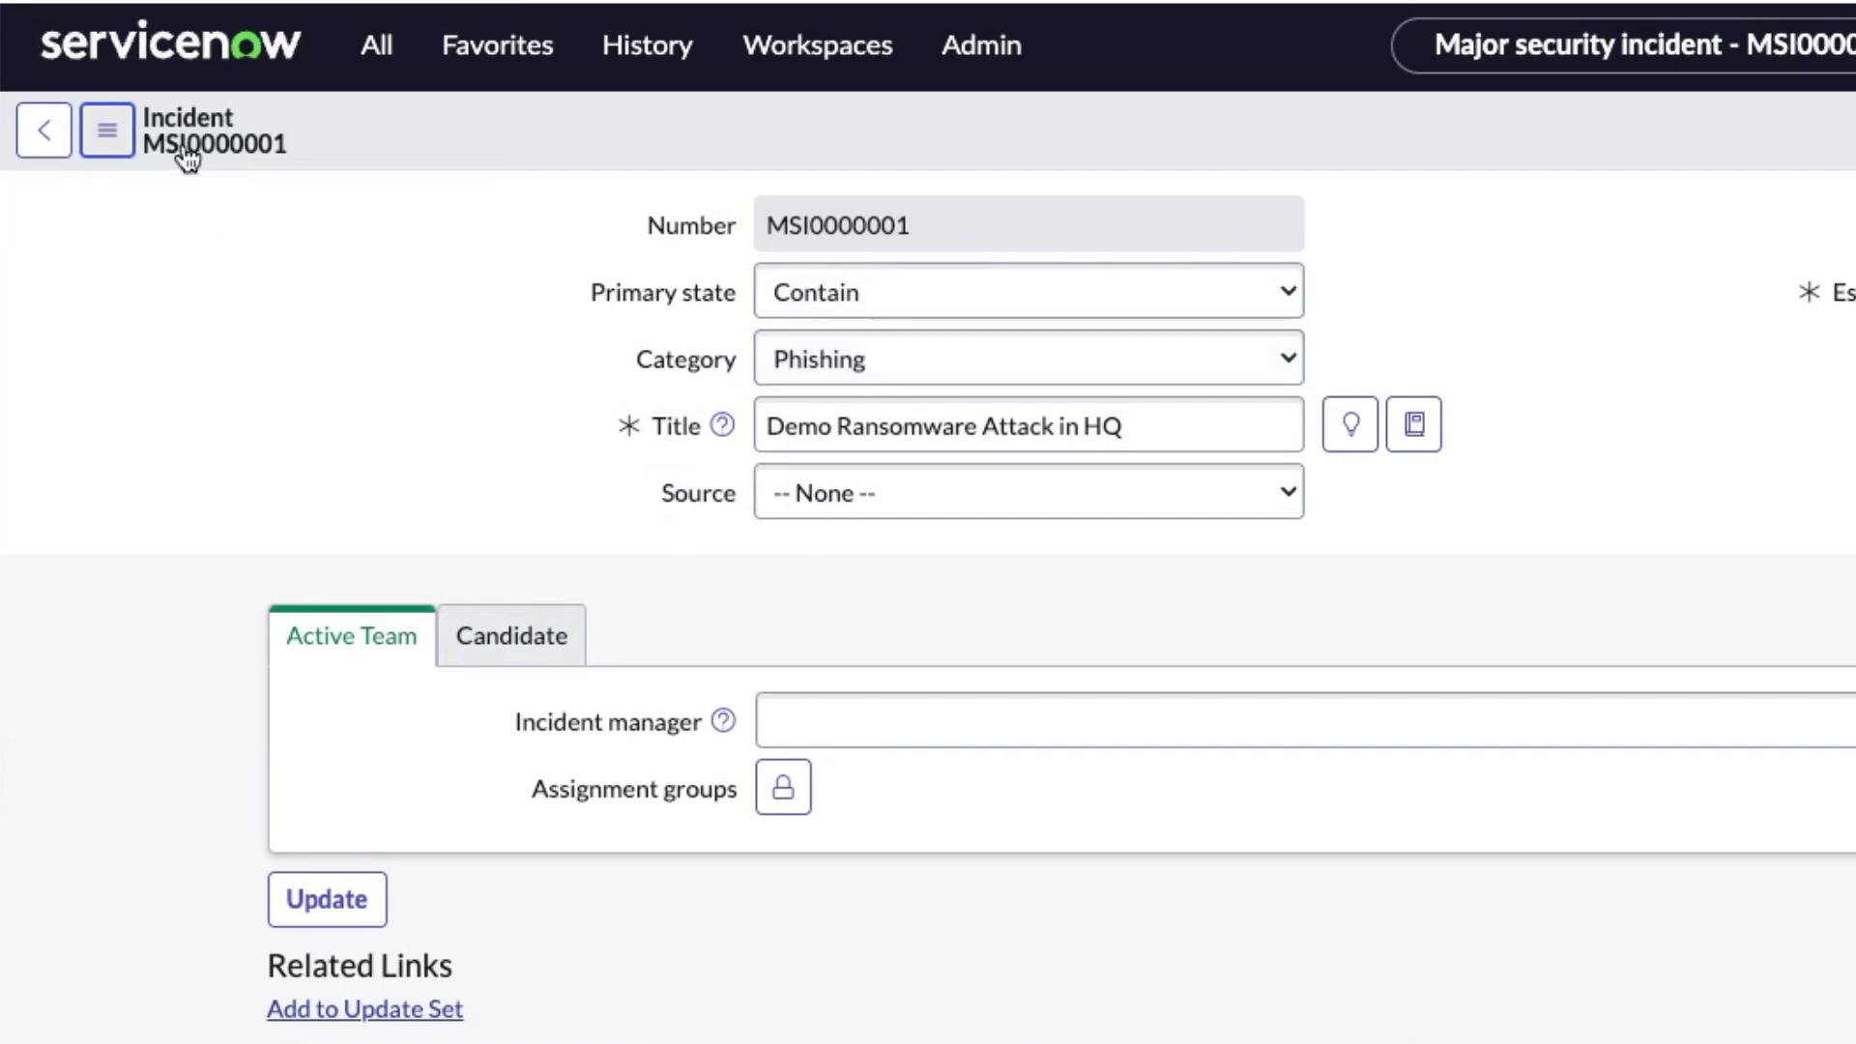
In the Major security incident form layout, add Impact just below Priority.
left_click(107, 132)
mouse_move(290, 328)
key("Escape")
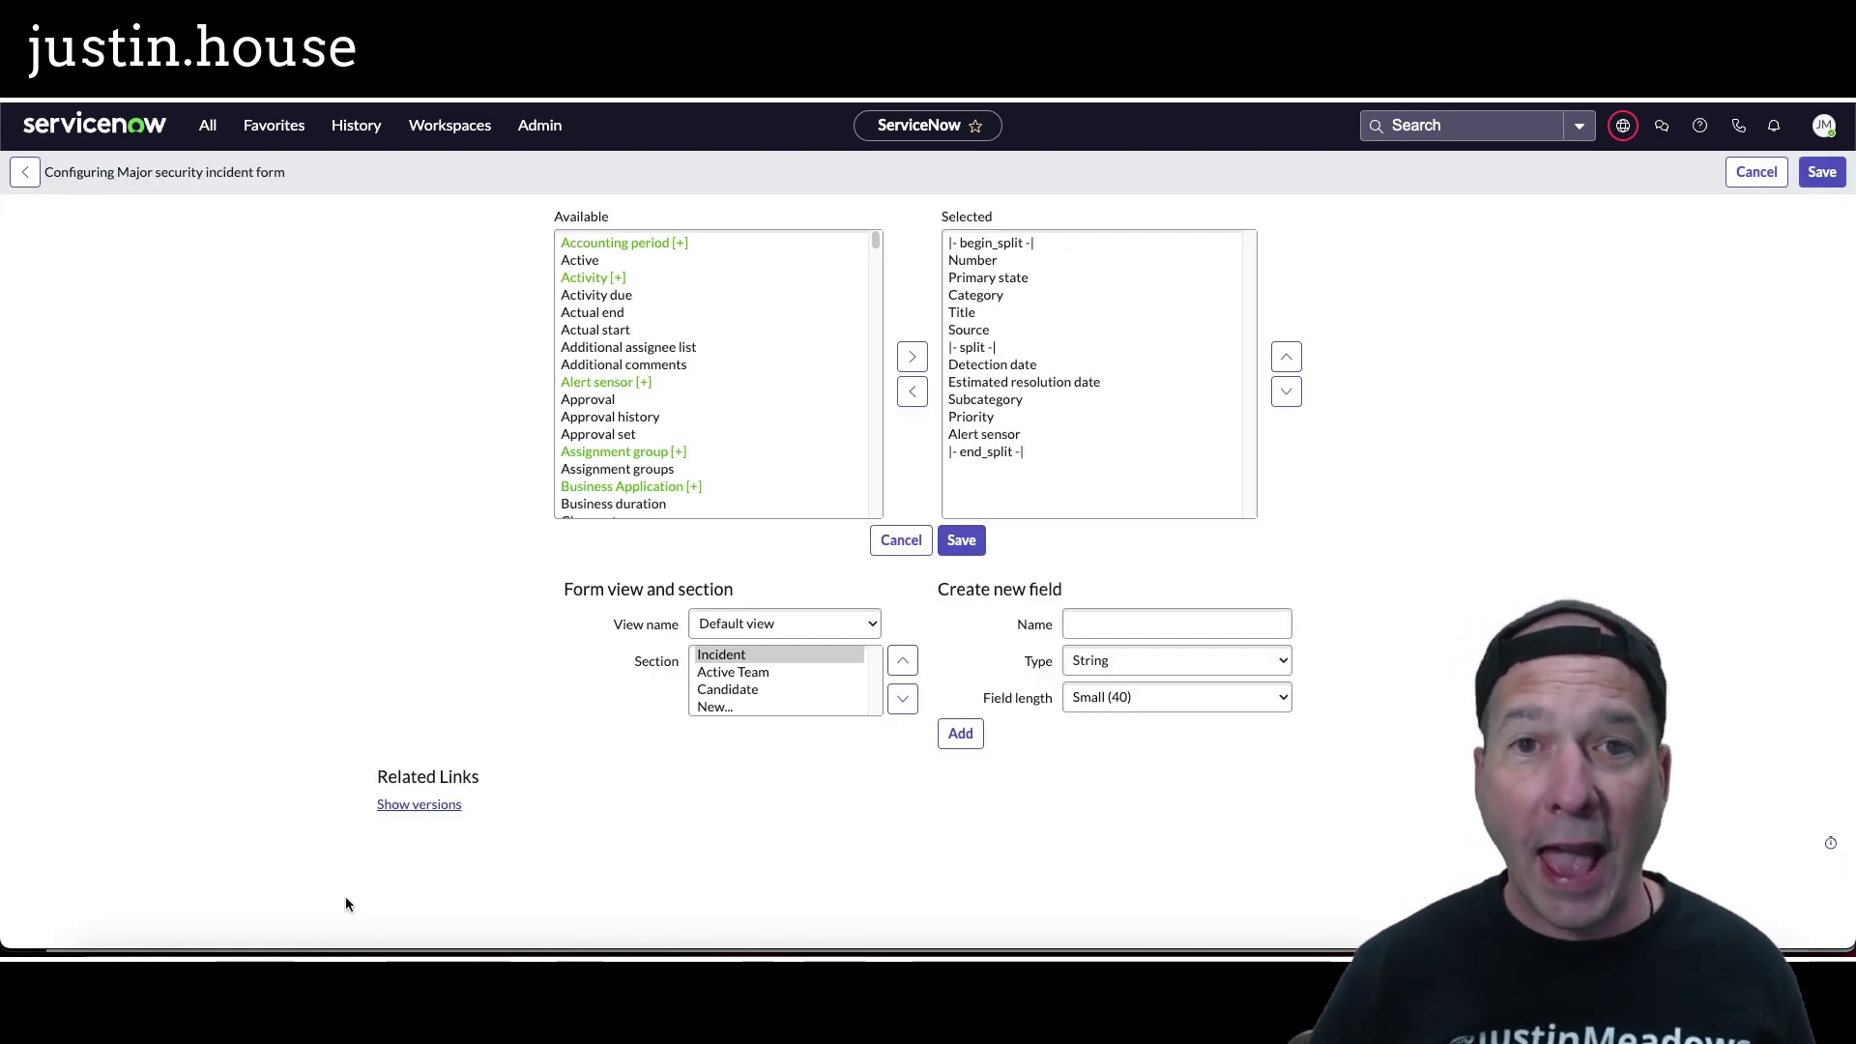
scroll(623, 416, "down", 3)
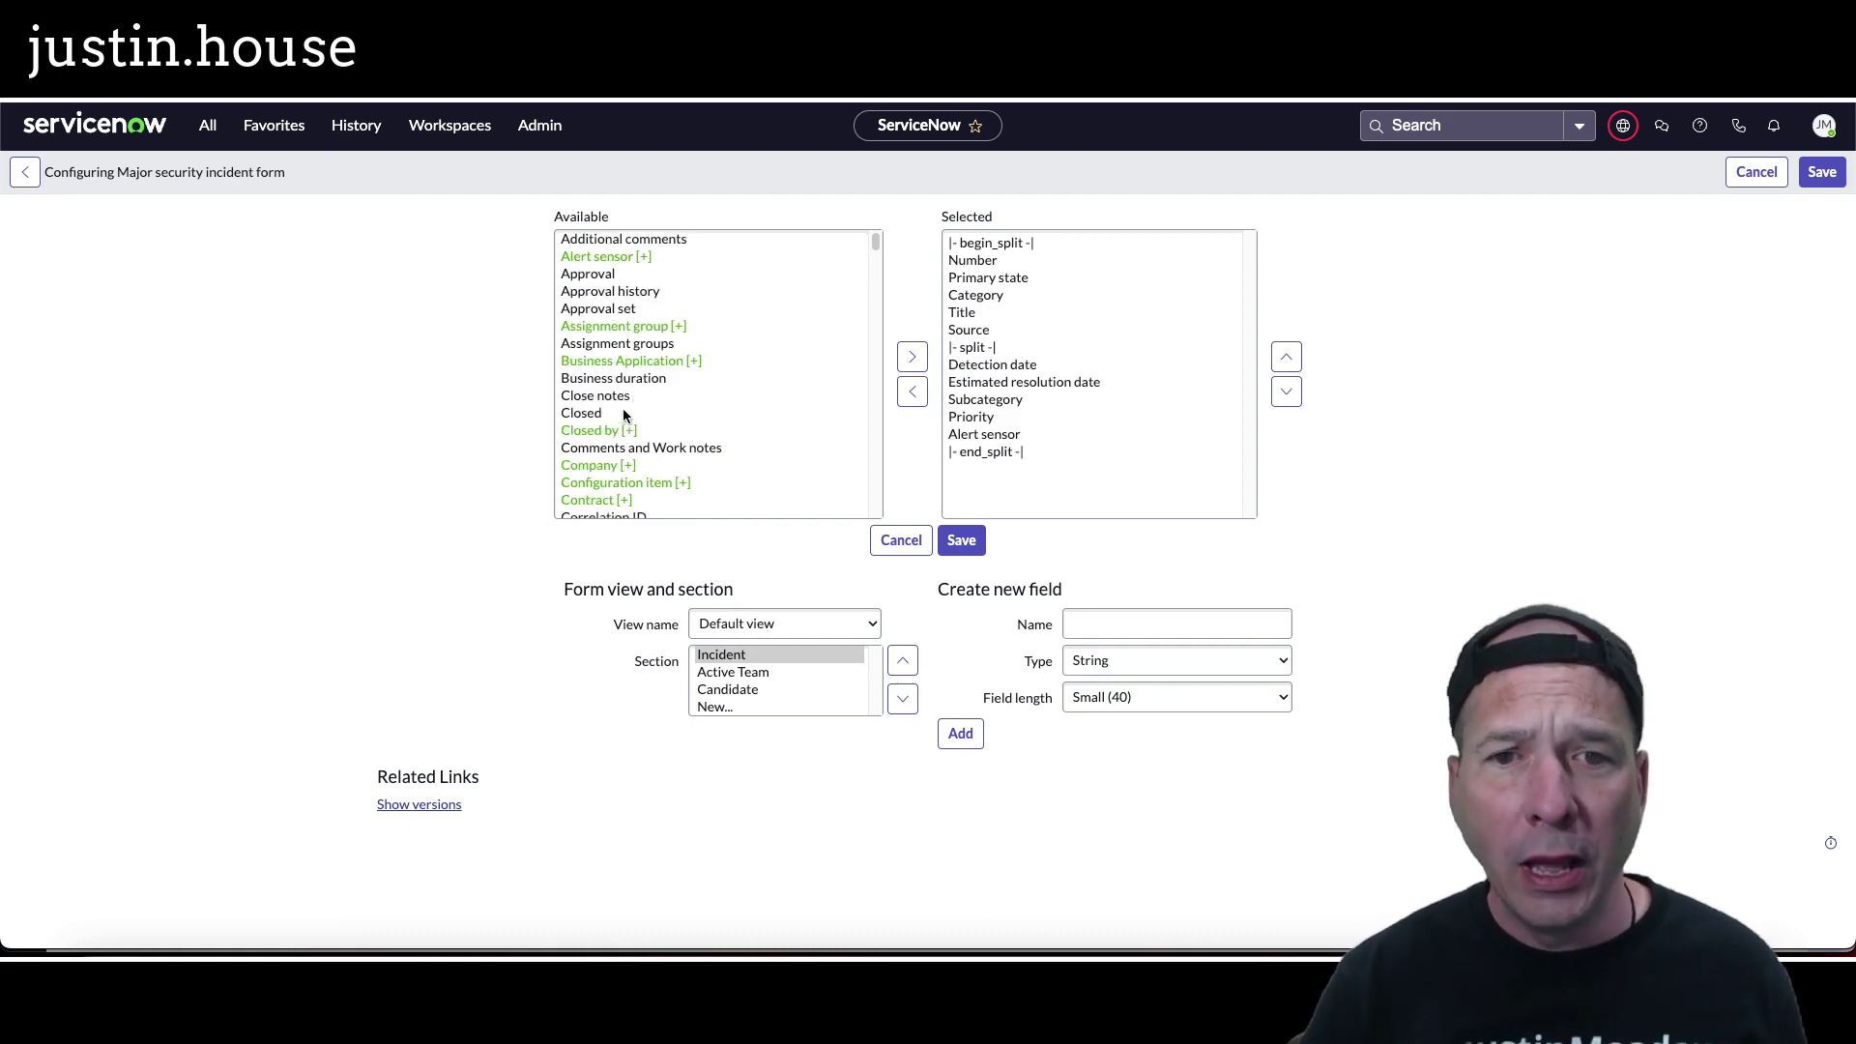
scroll(630, 372, "down", 5)
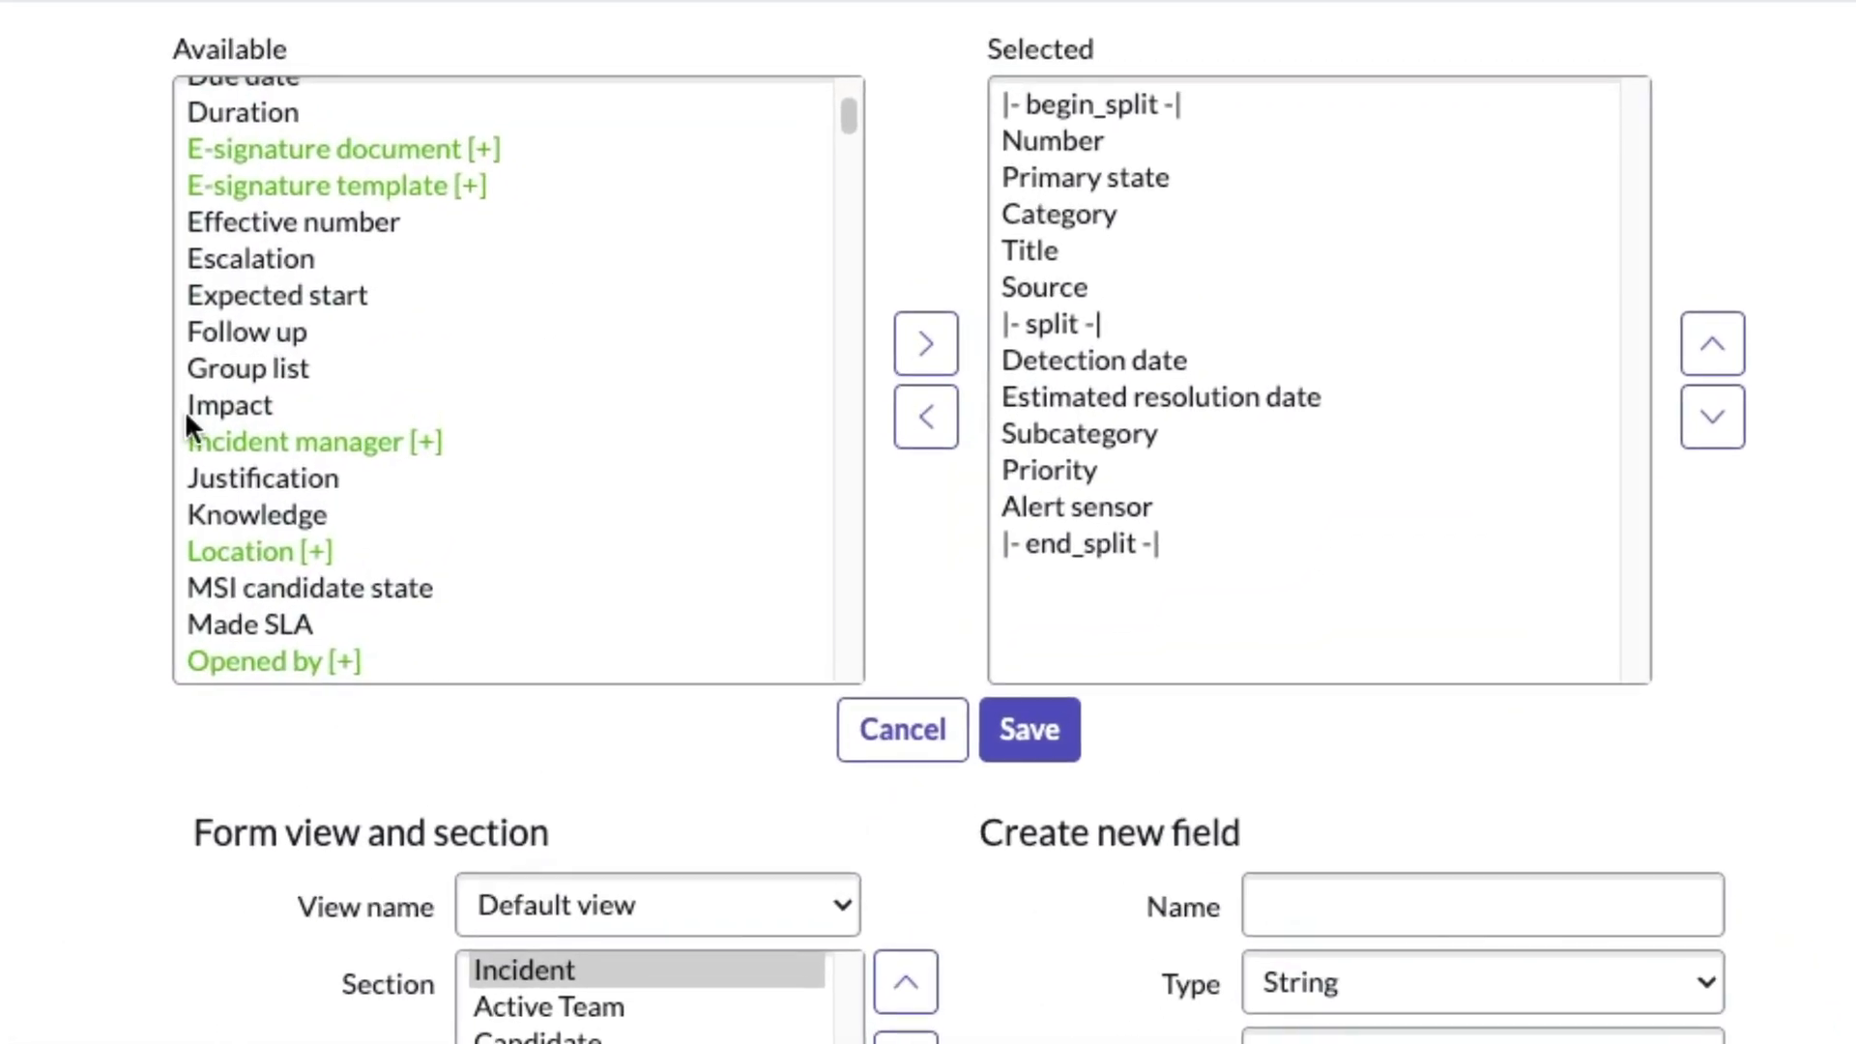
left_click(186, 414)
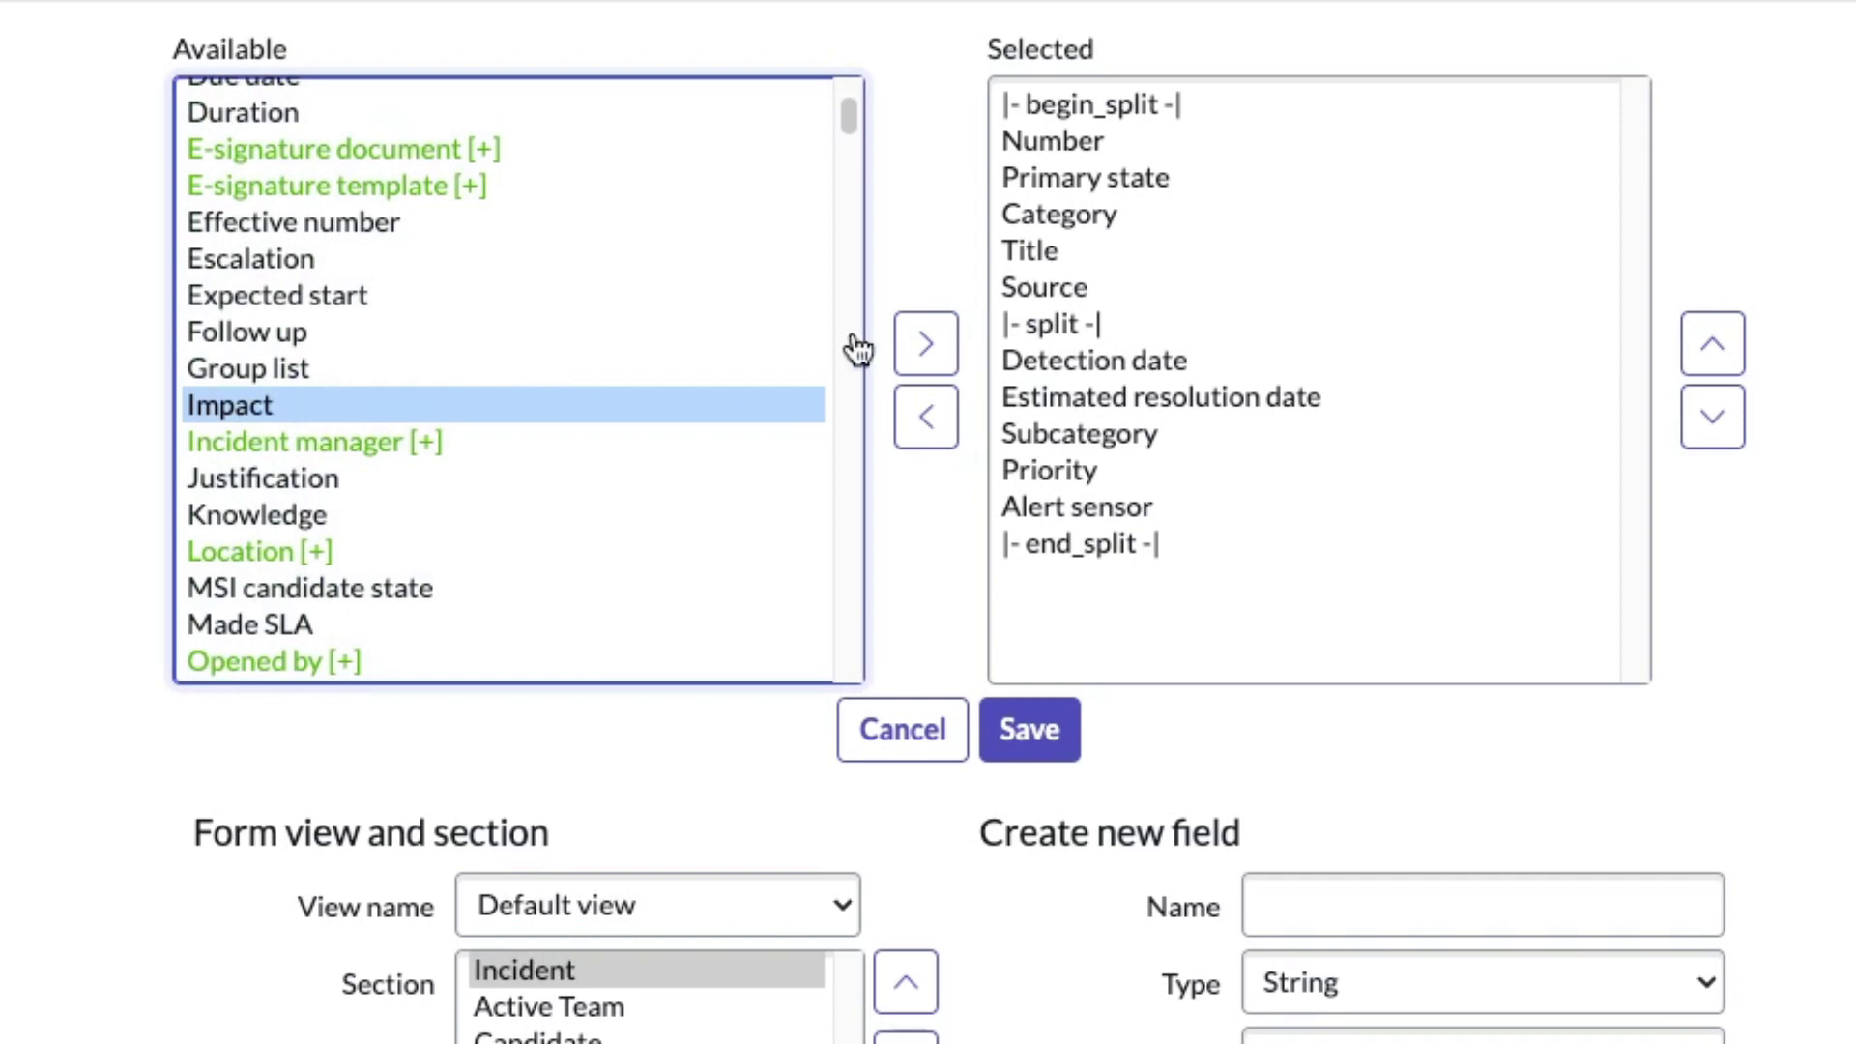
left_click(925, 345)
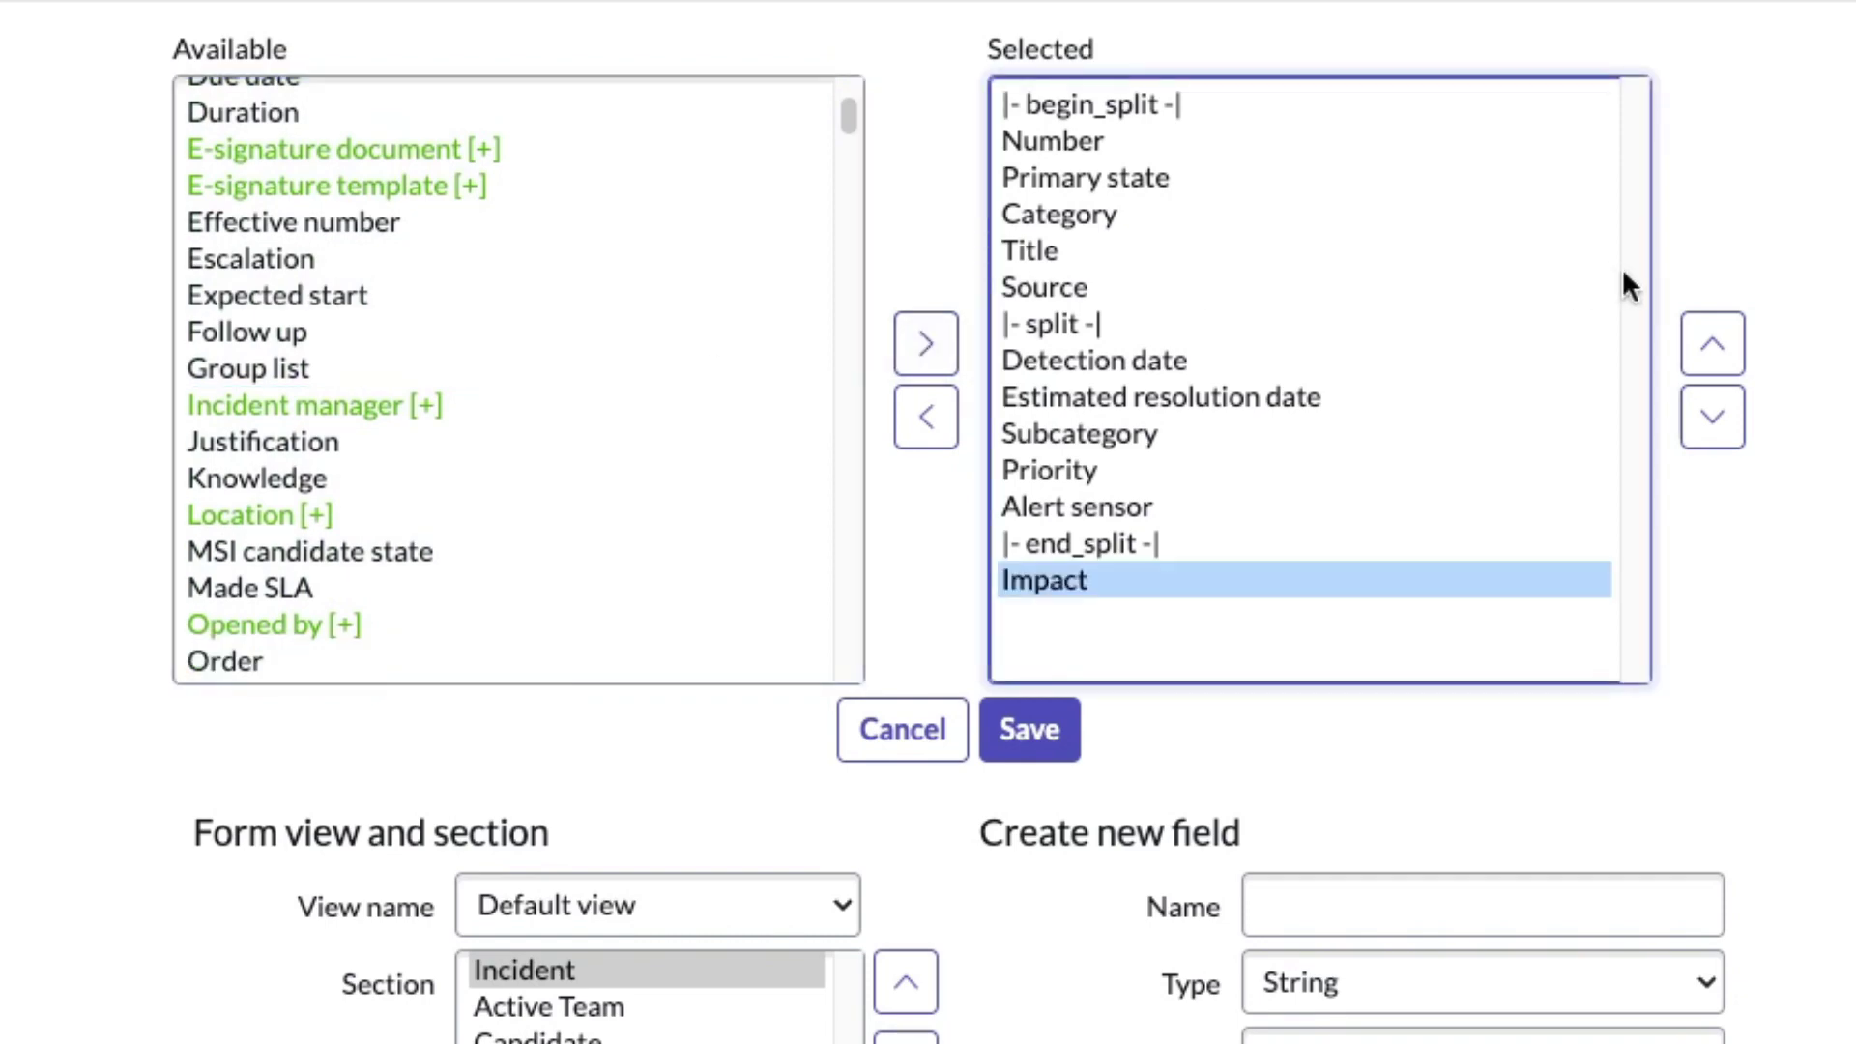
left_click(1711, 348)
left_click(1711, 348)
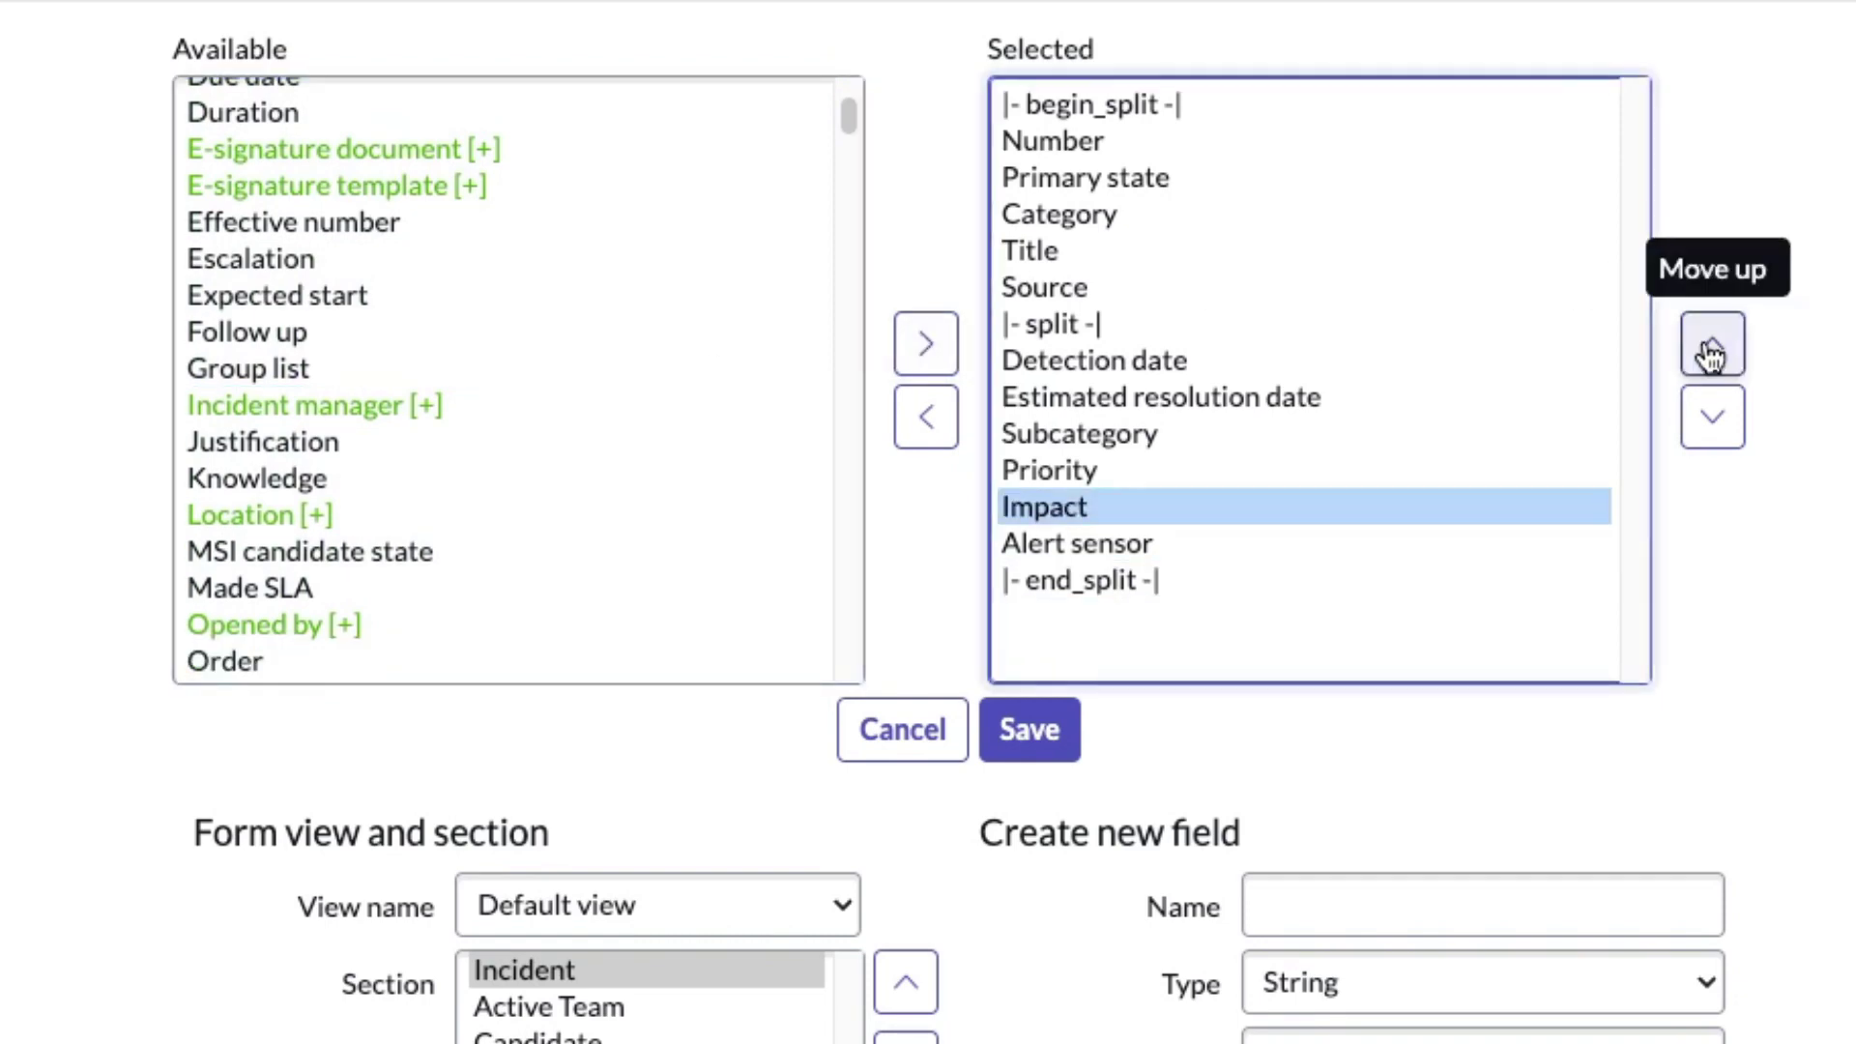
left_click(1712, 346)
left_click(1726, 425)
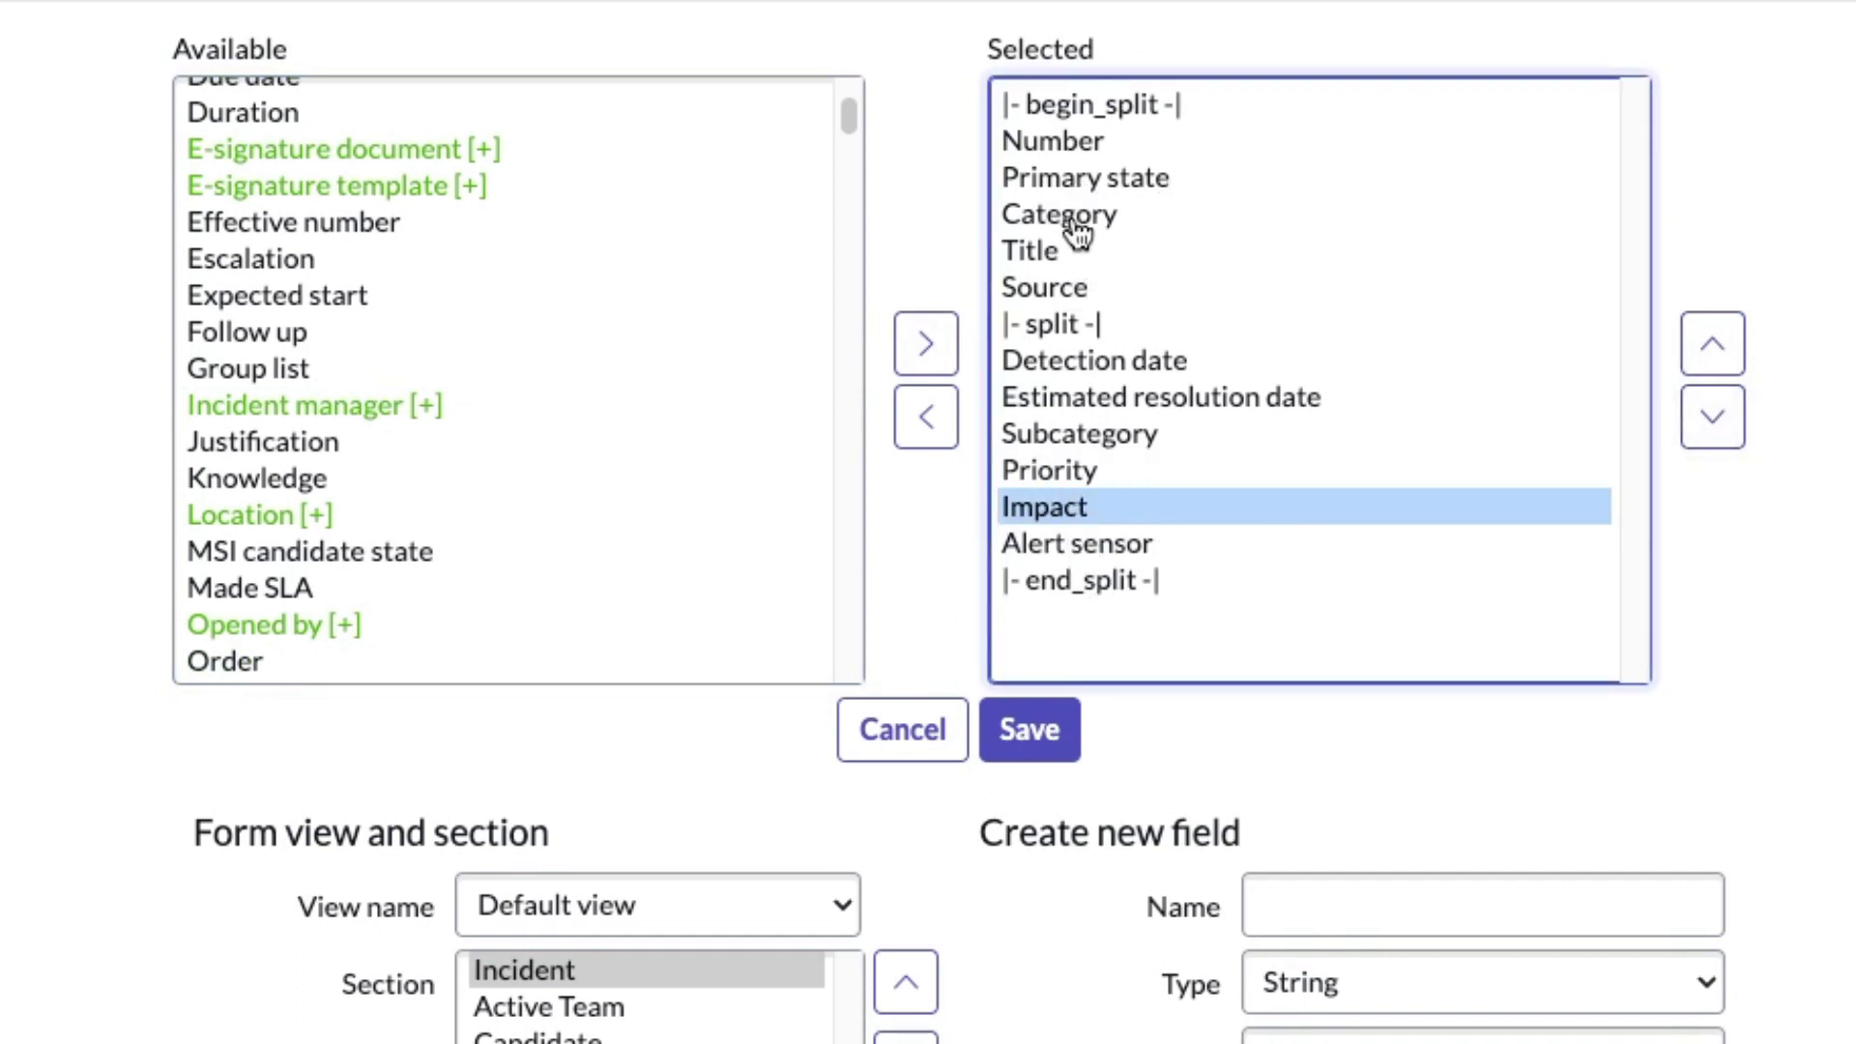
Move Title to sit right after Number and save the layout.
left_click(1042, 253)
left_click(1703, 353)
left_click(1703, 352)
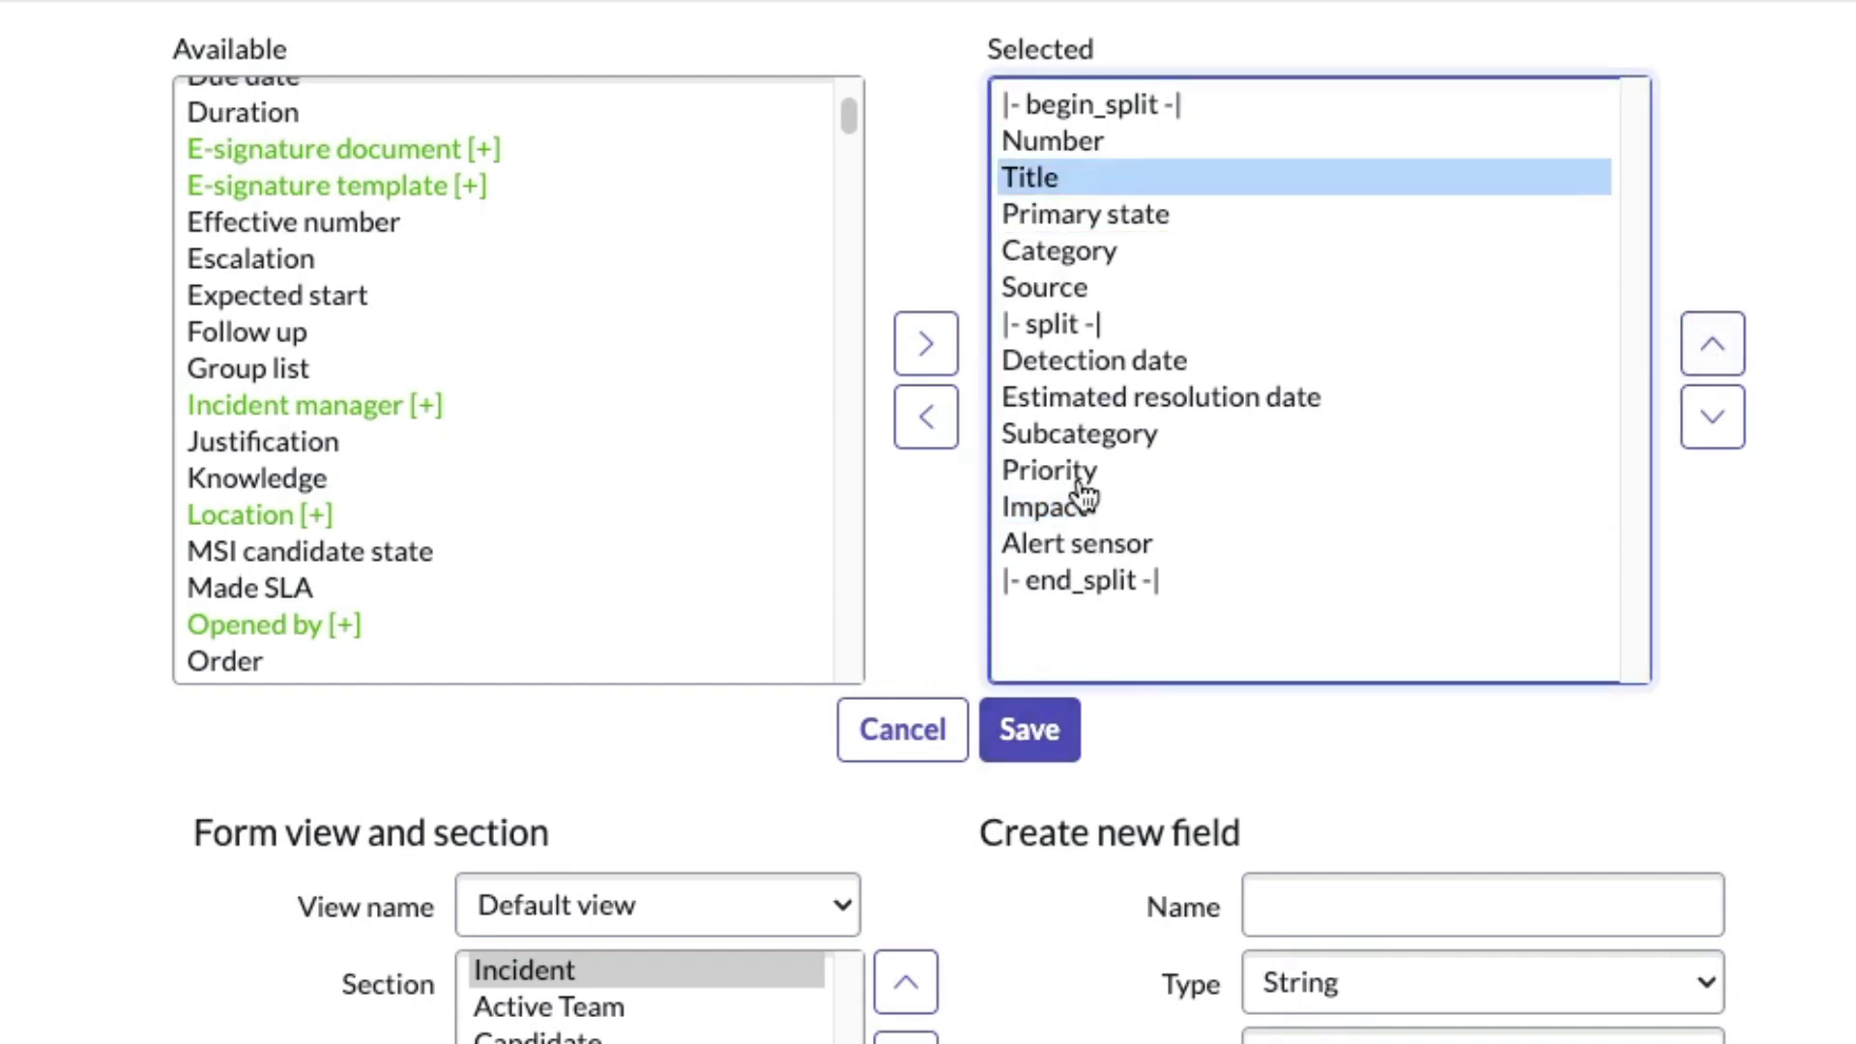
left_click(1006, 717)
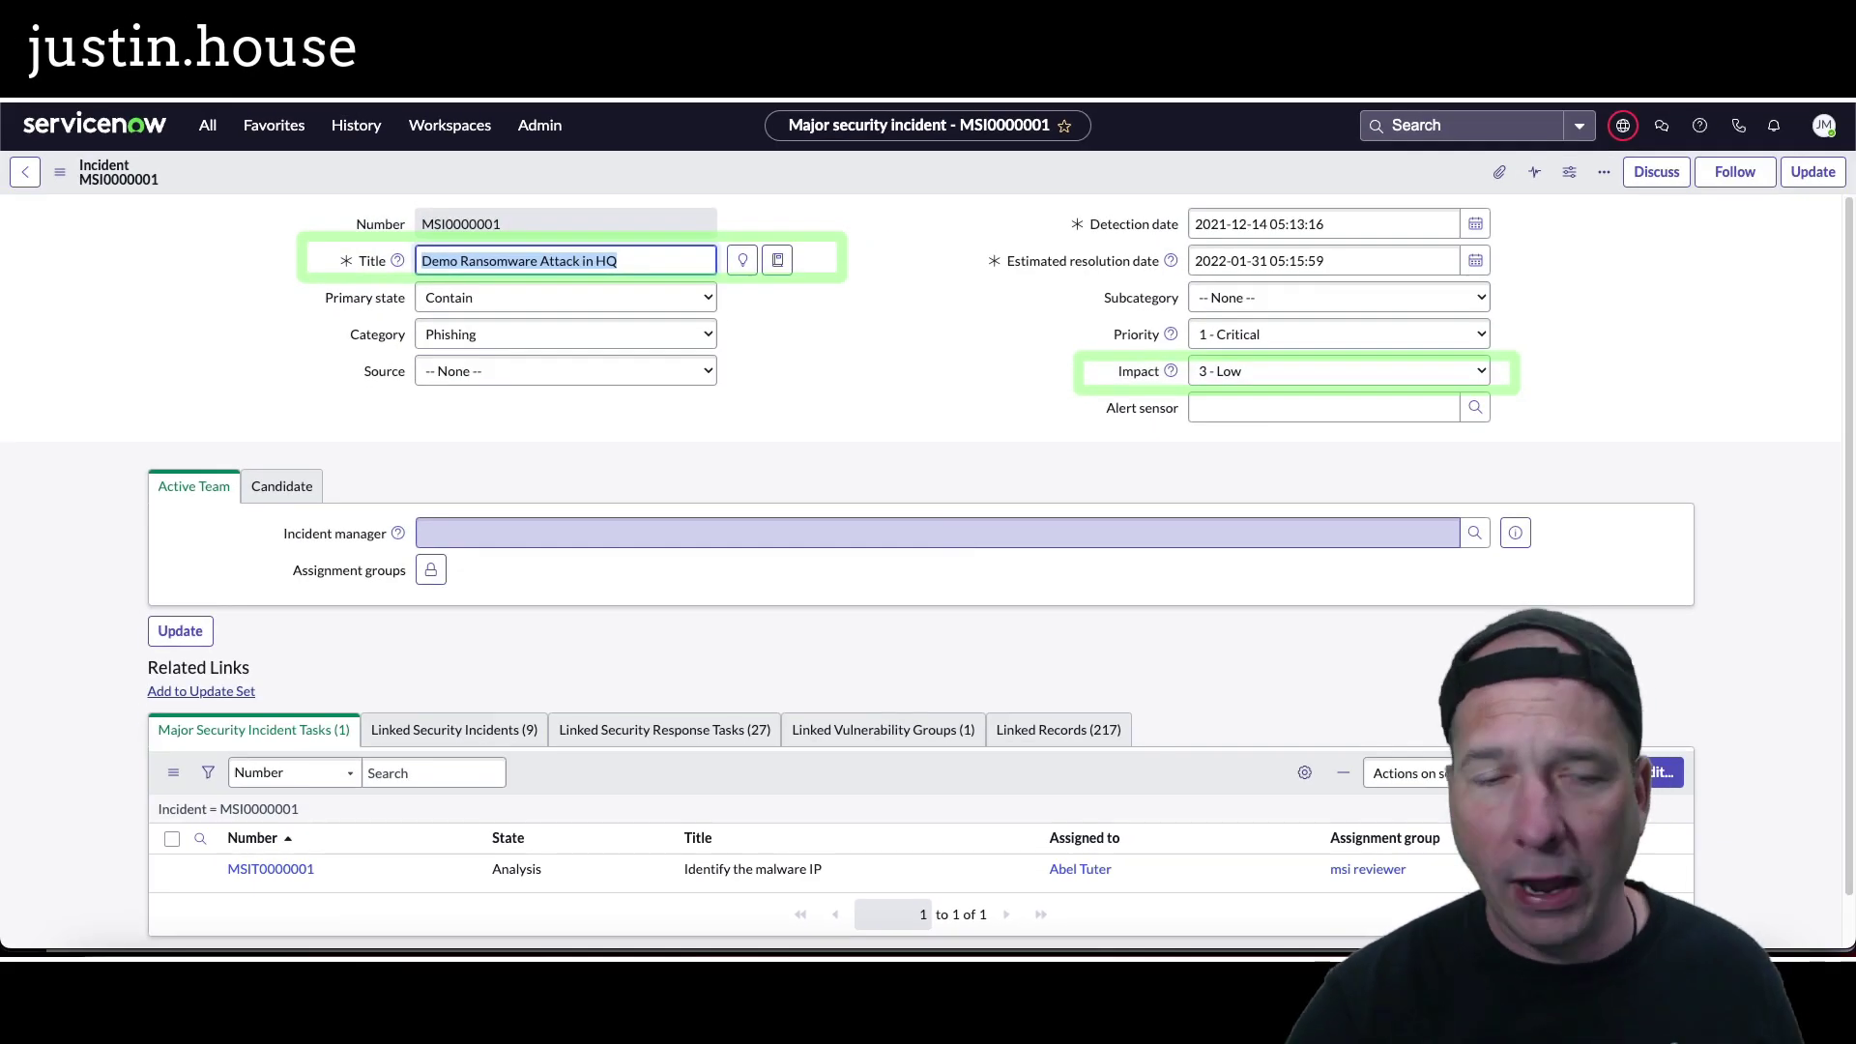
Switch to the Major Security Incident Management workspace and open MSI0000001 'Demo Ransomware Attack in HQ'.
left_click(445, 136)
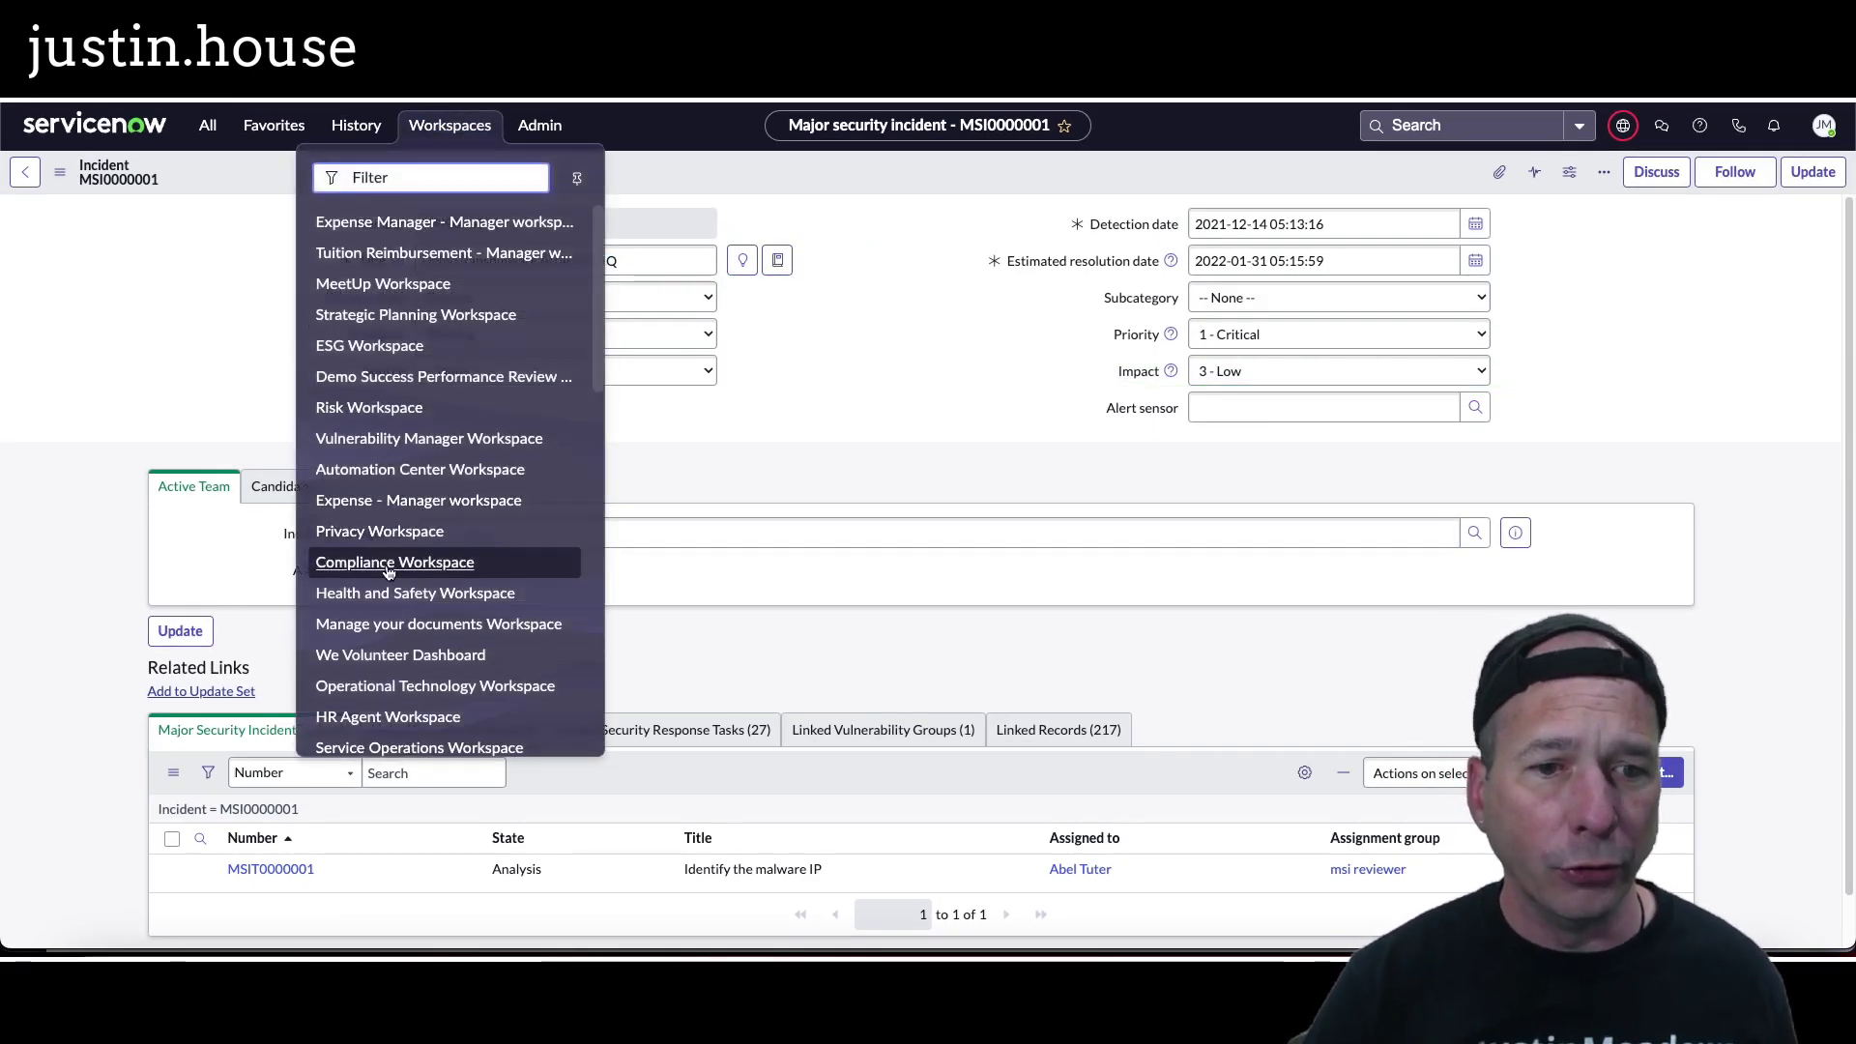
scroll(388, 573, "down", 4)
scroll(391, 561, "down", 5)
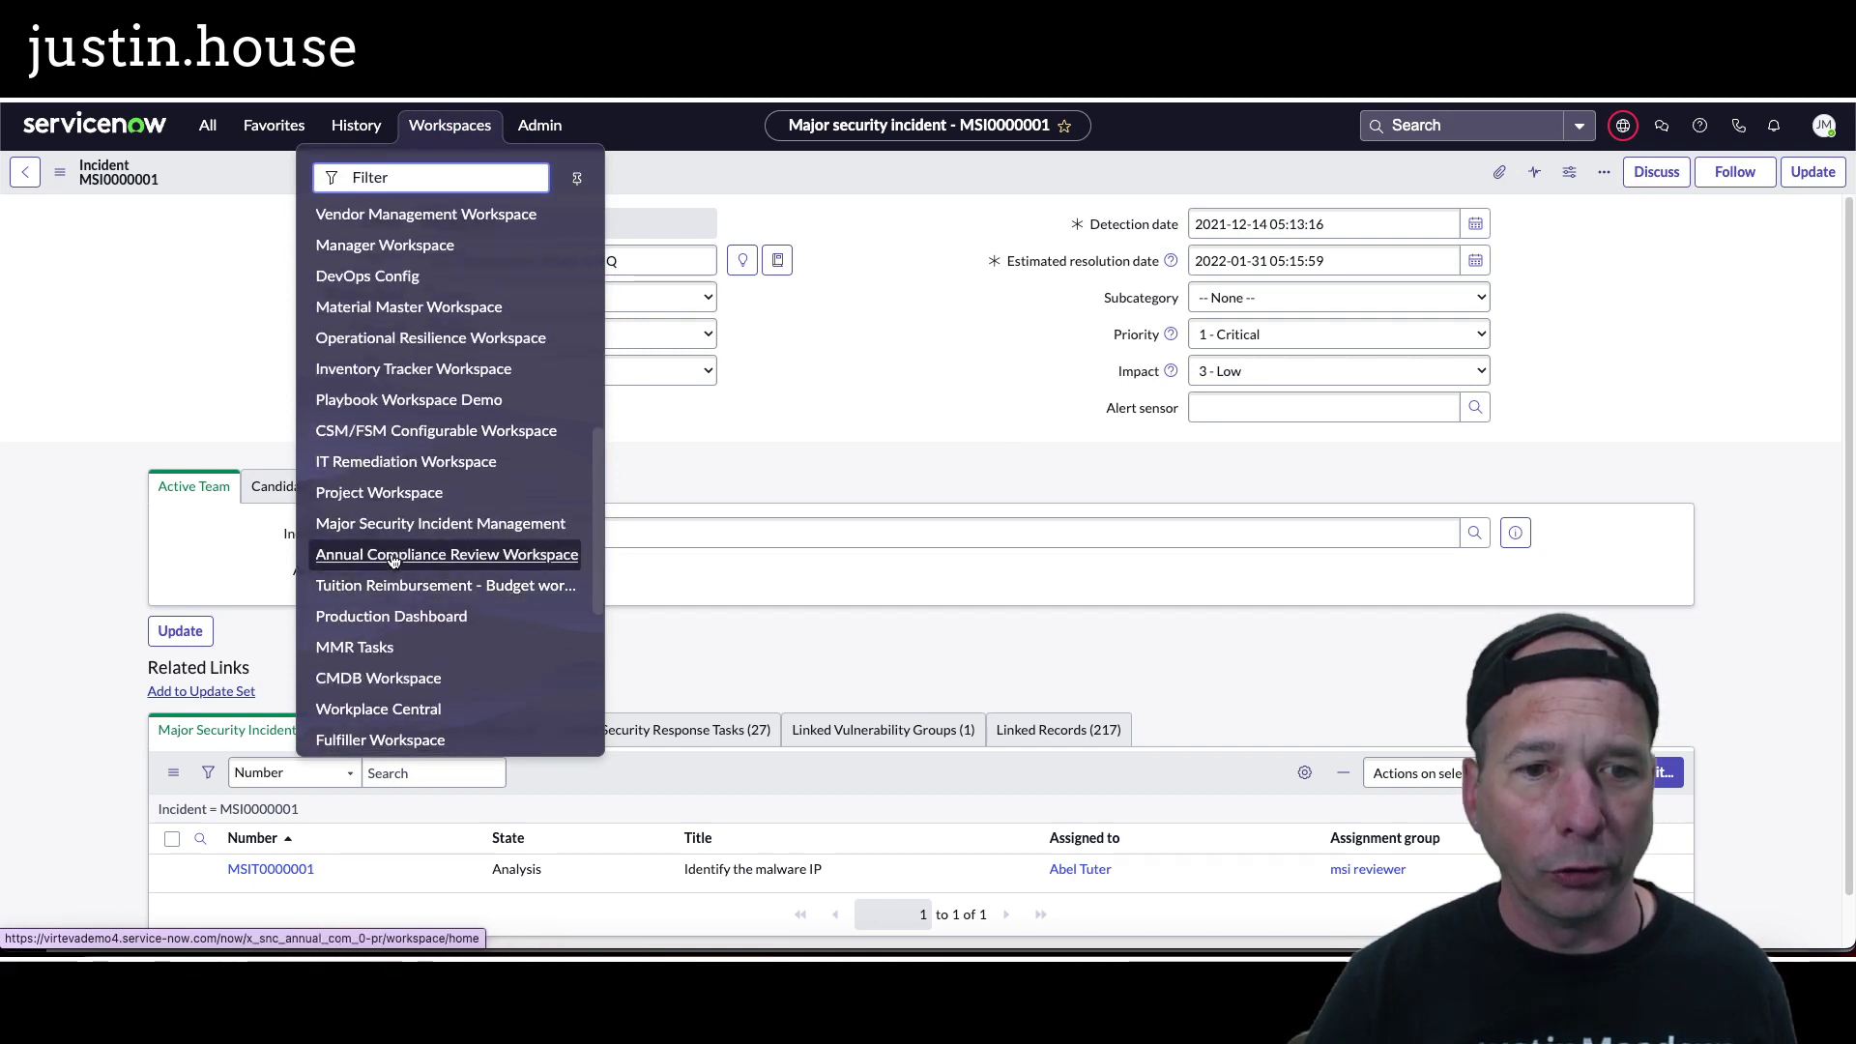
left_click(401, 529)
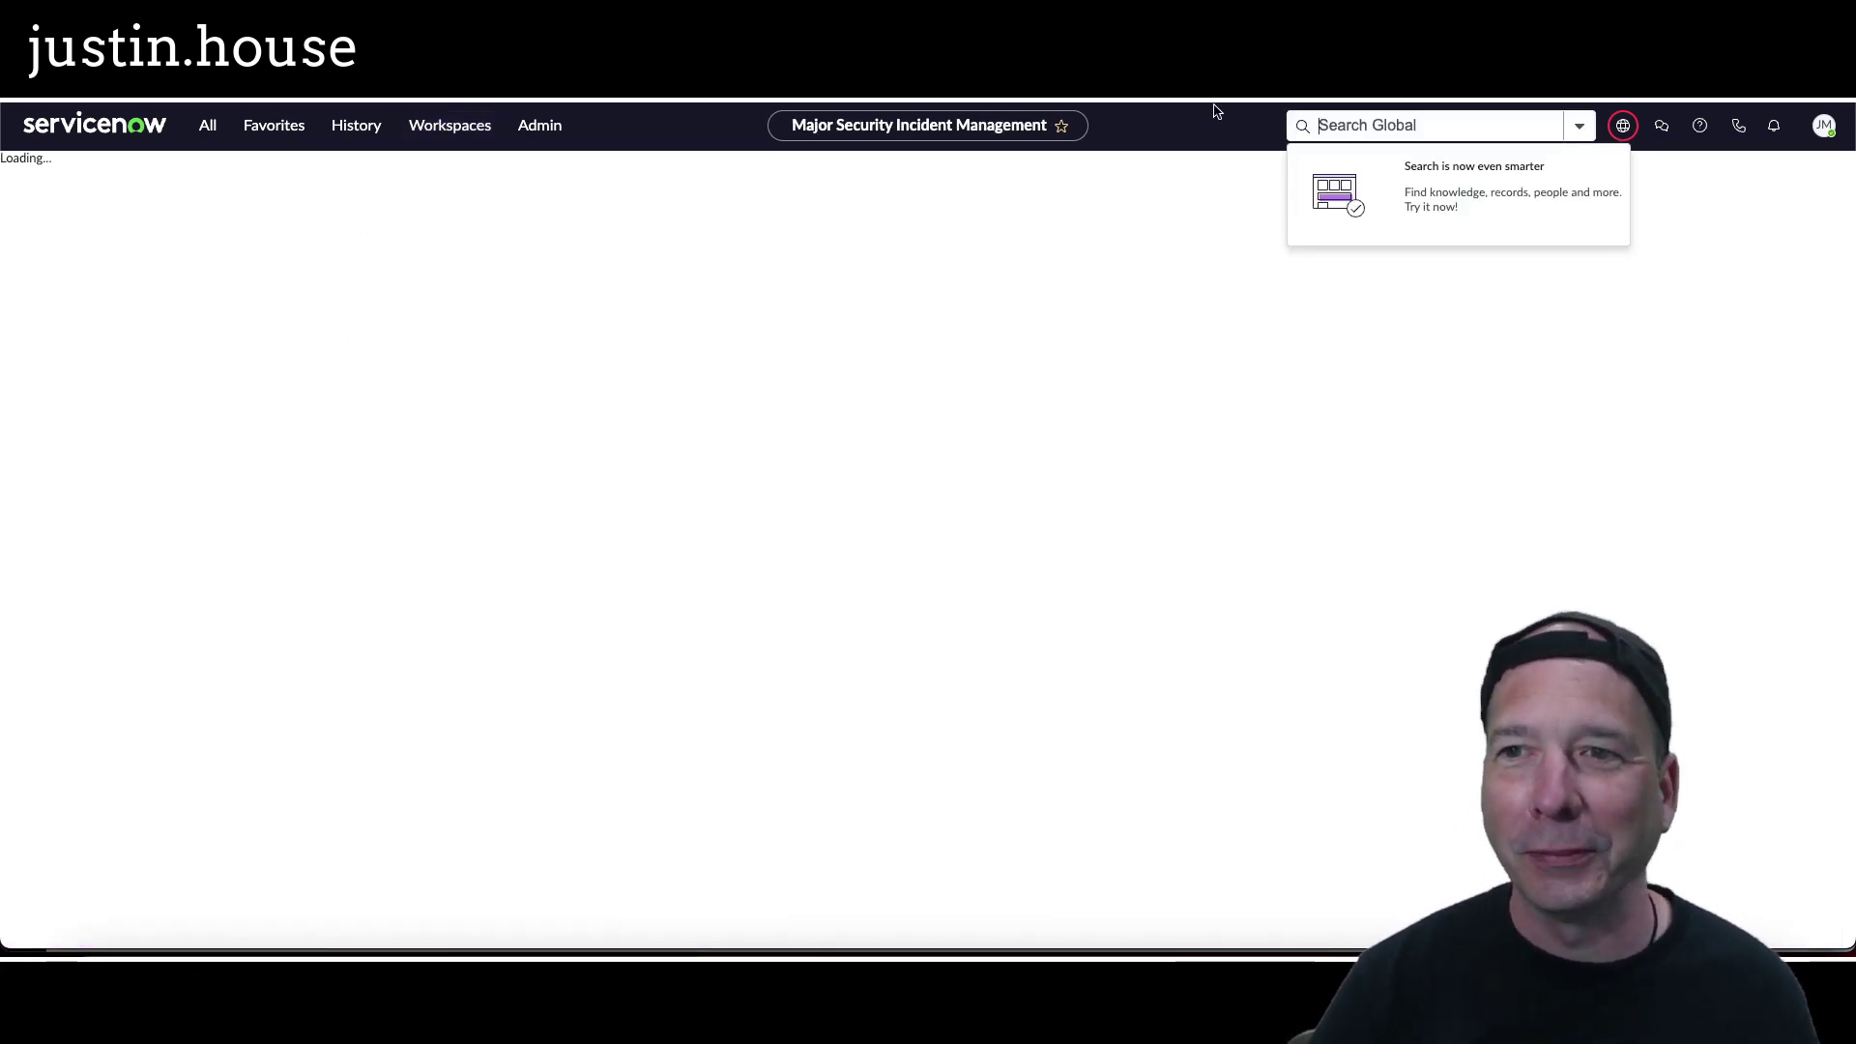
left_click(367, 331)
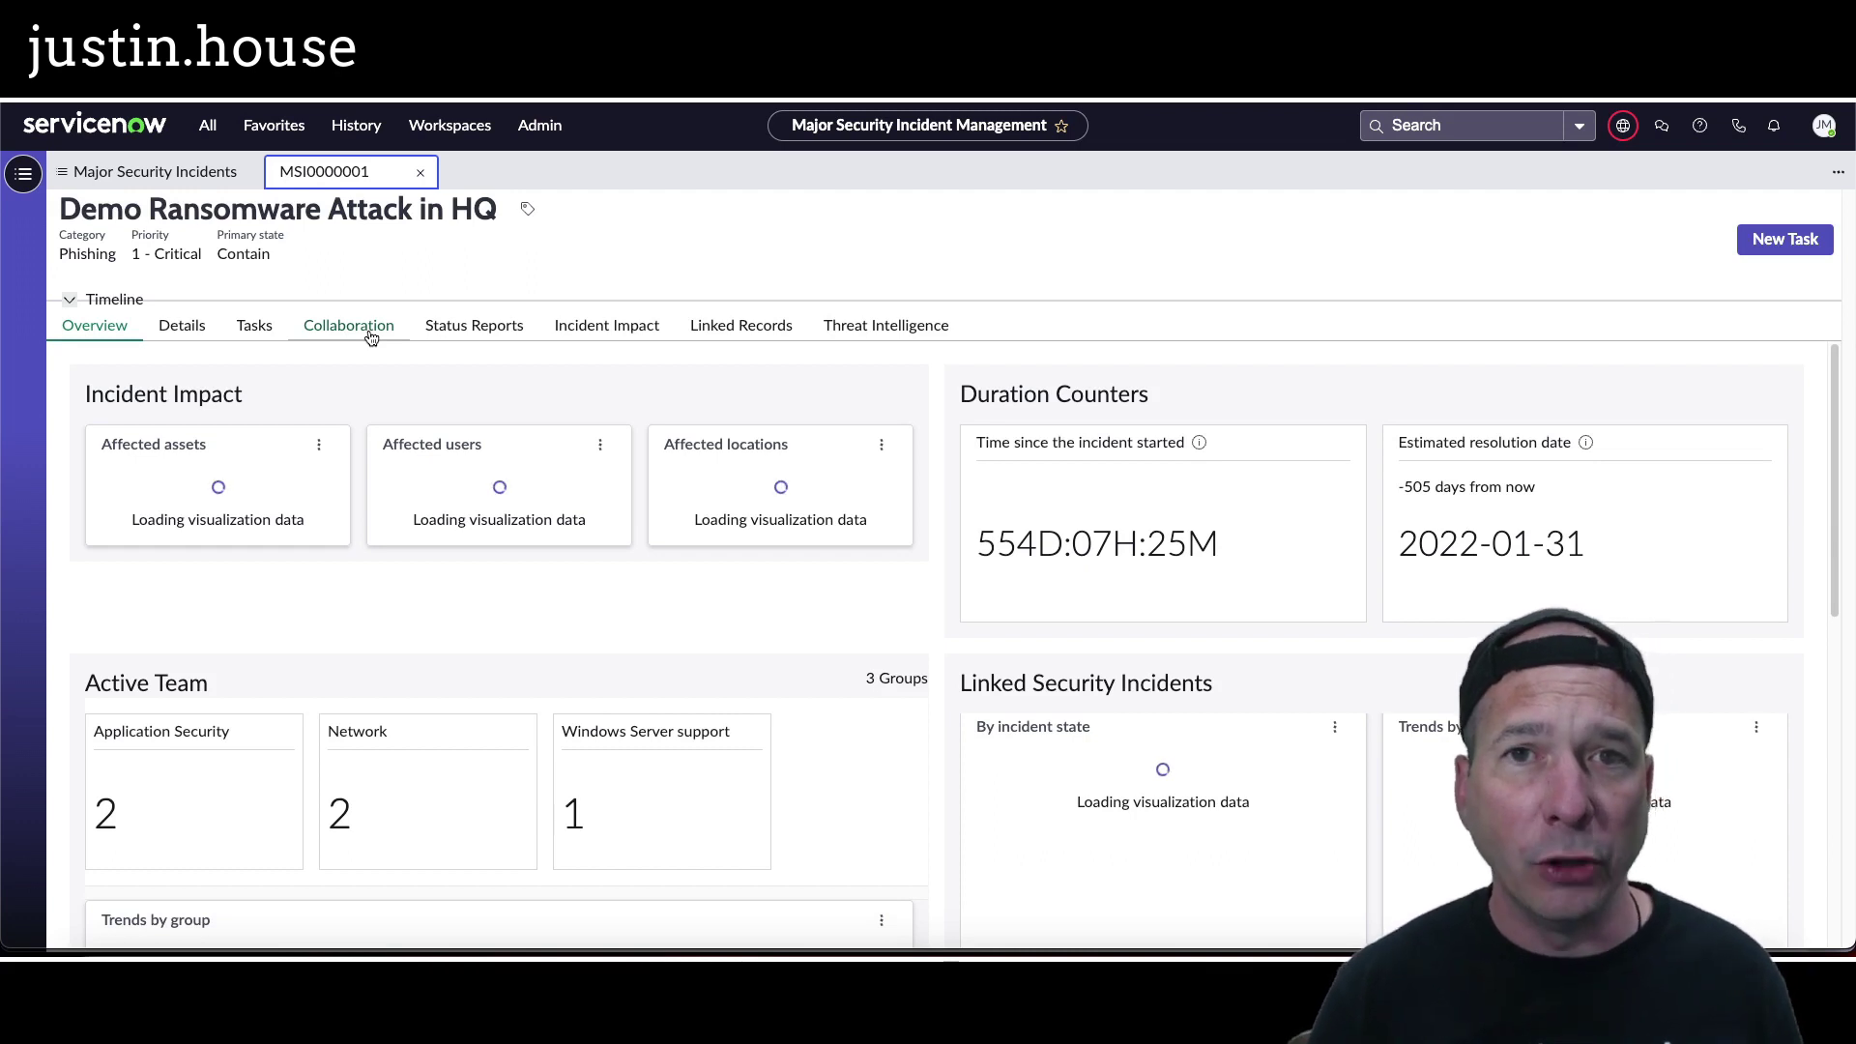
Open the incident's Details tab and review its form fields.
left_click(183, 325)
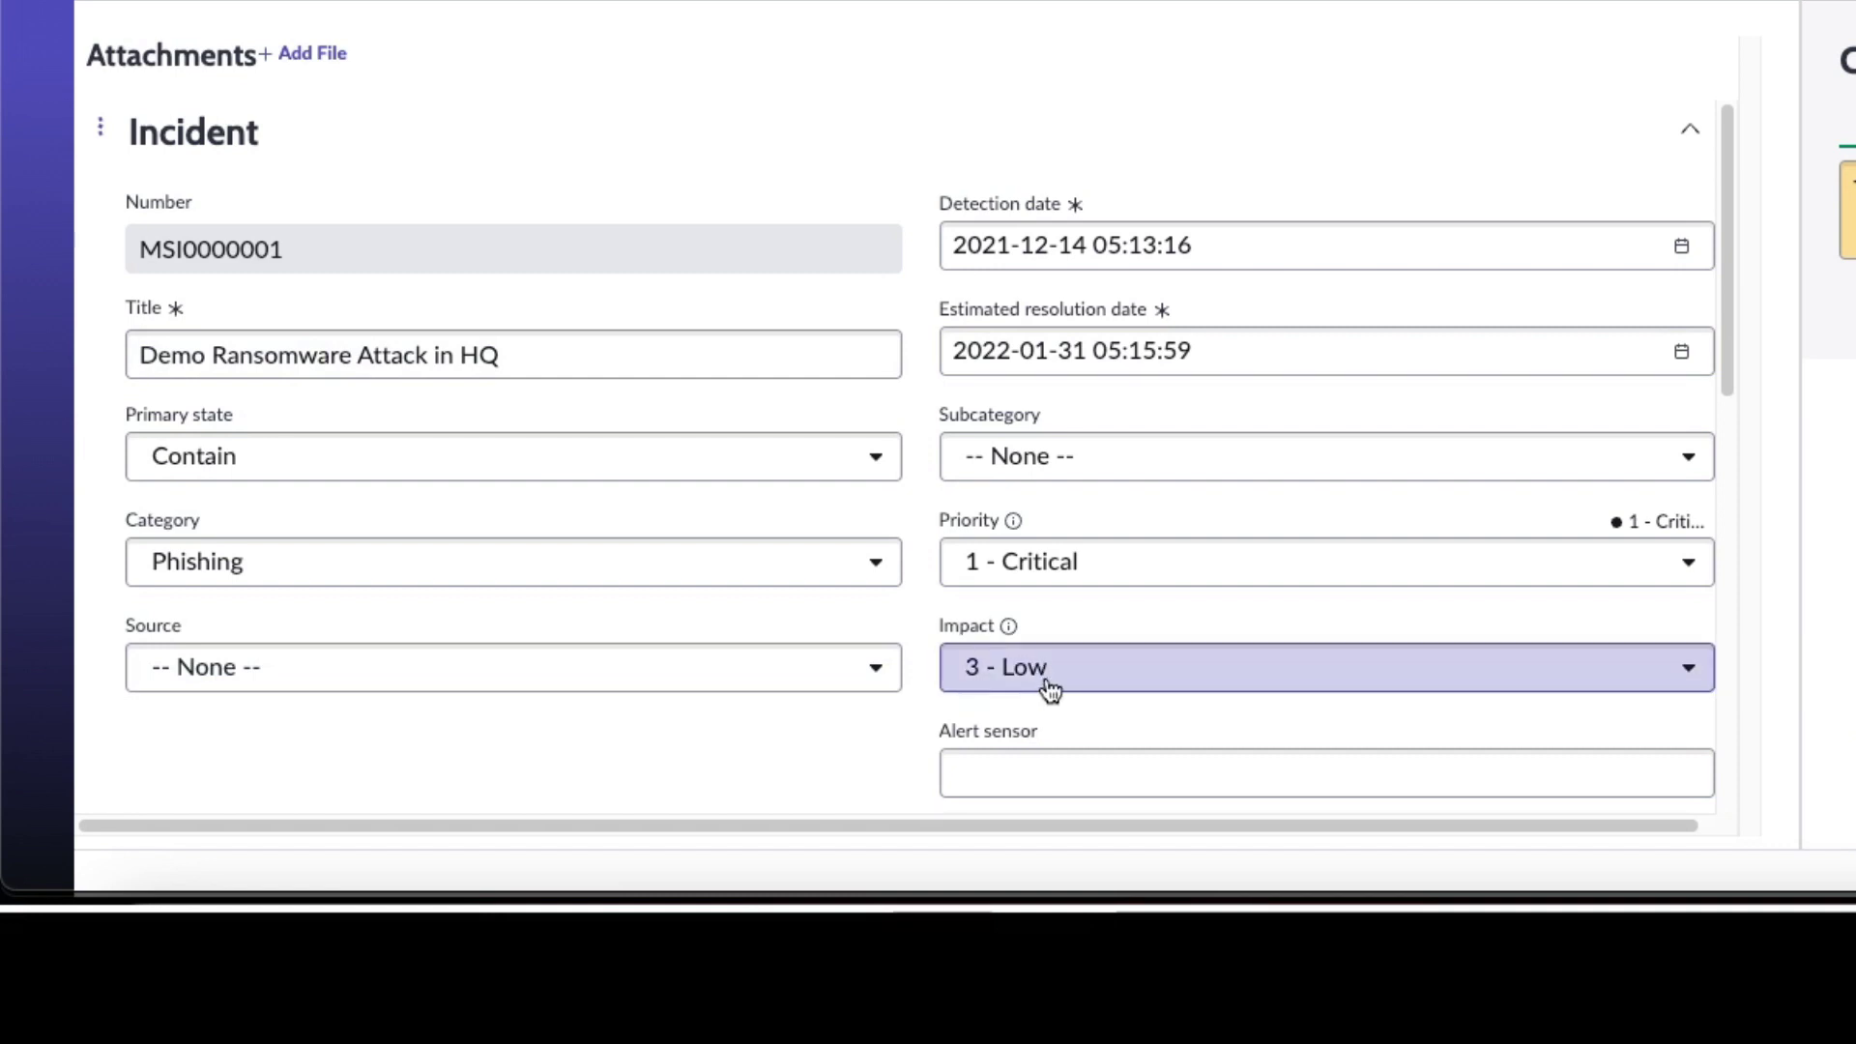
scroll(982, 454, "down", 2)
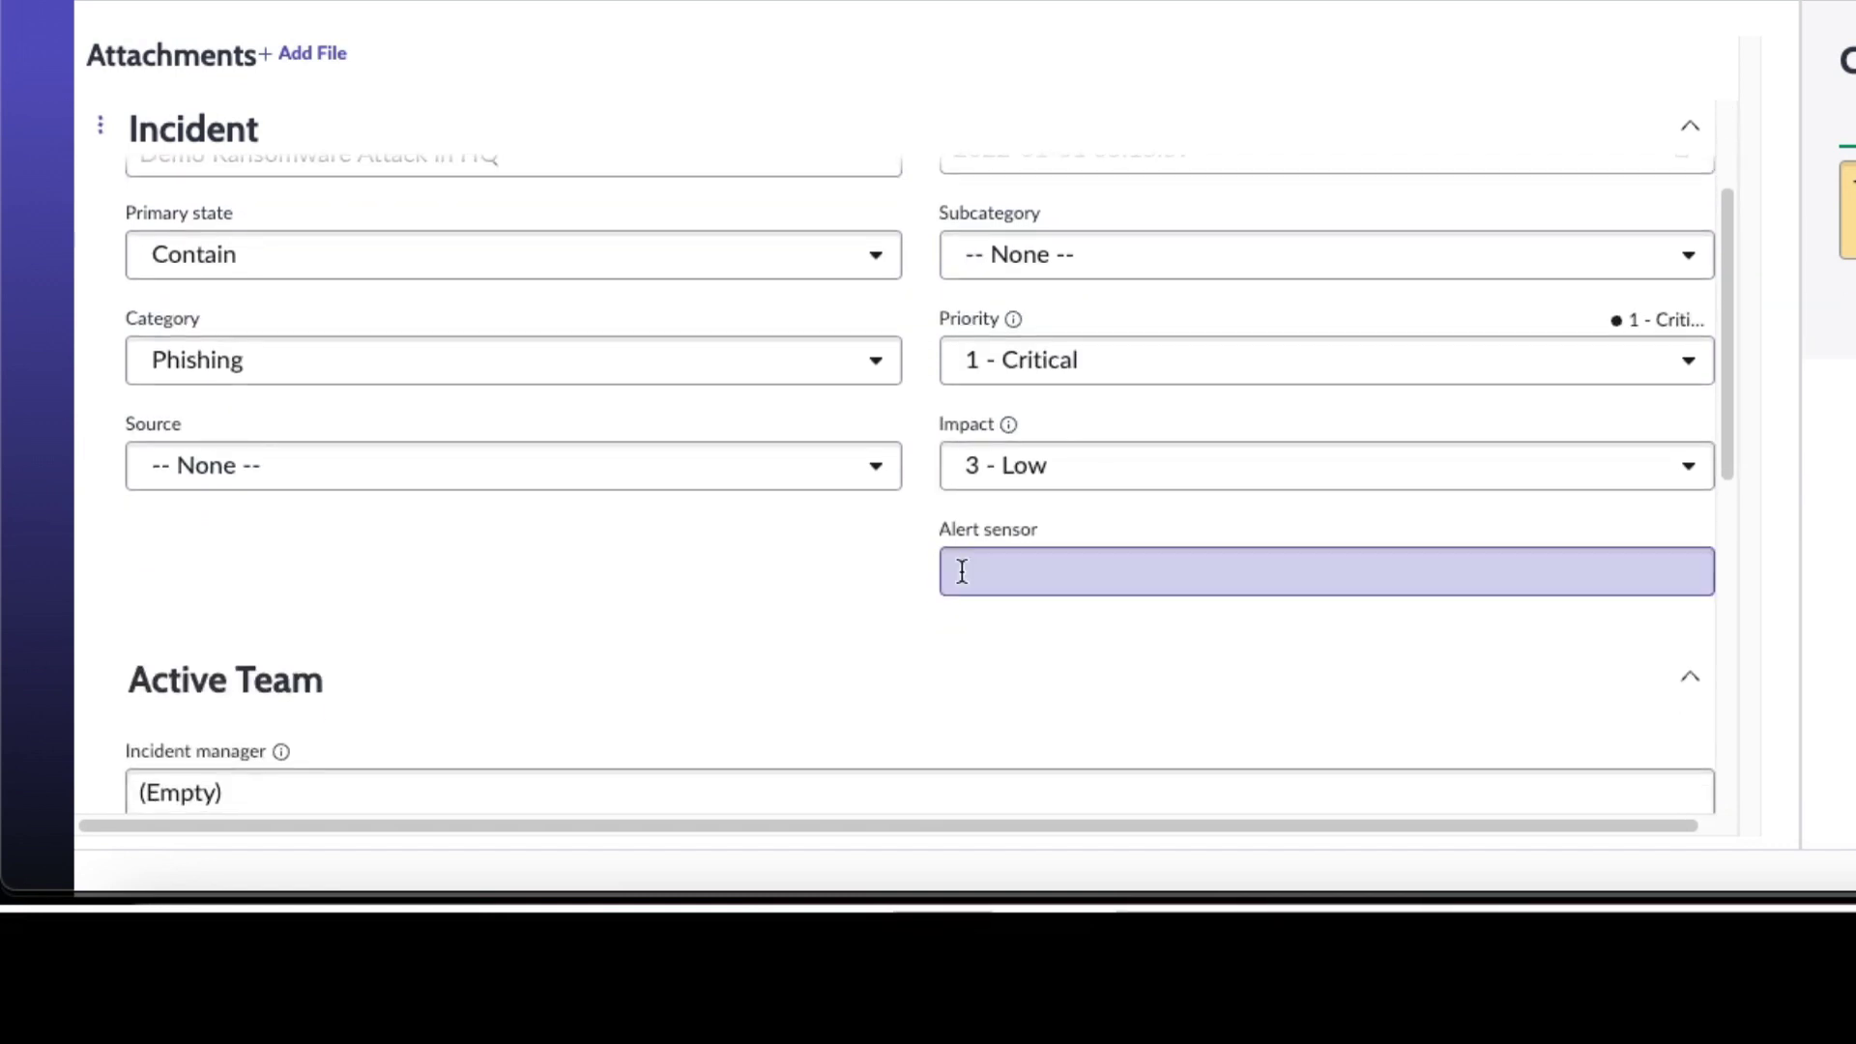
scroll(962, 571, "up", 3)
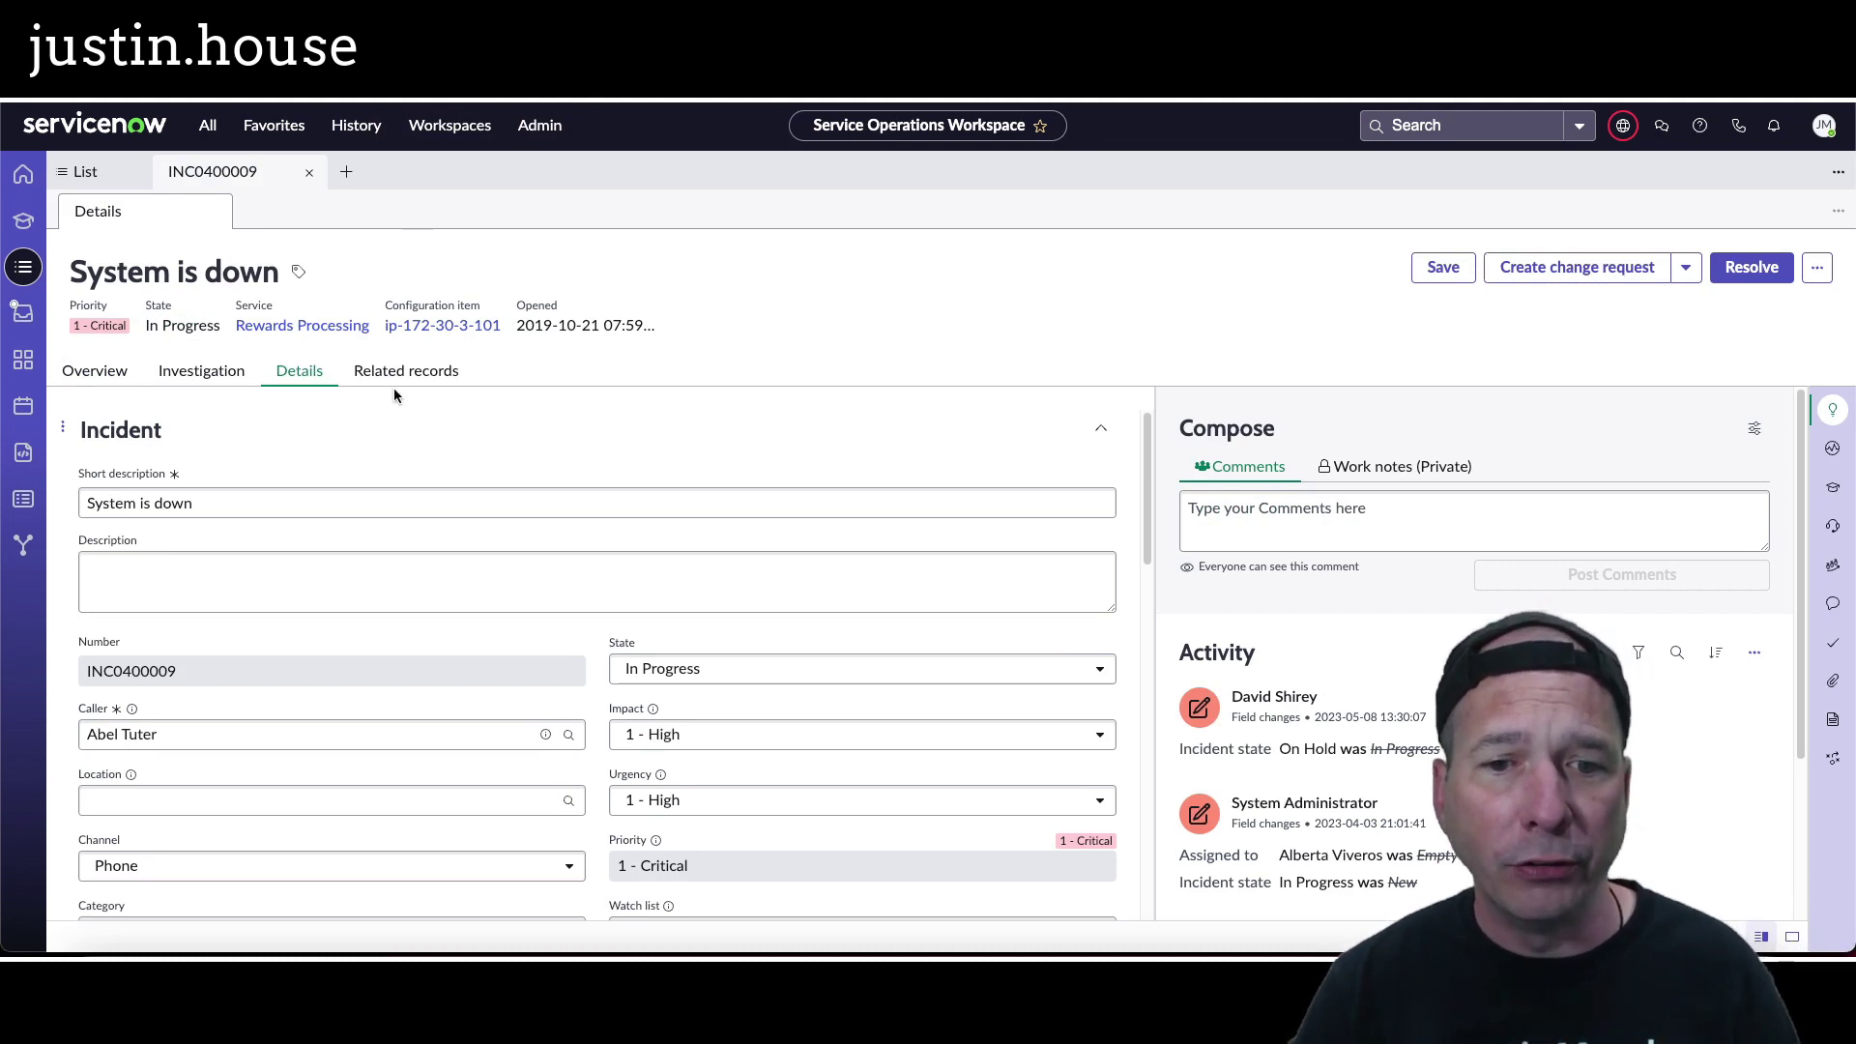
scroll(365, 462, "down", 3)
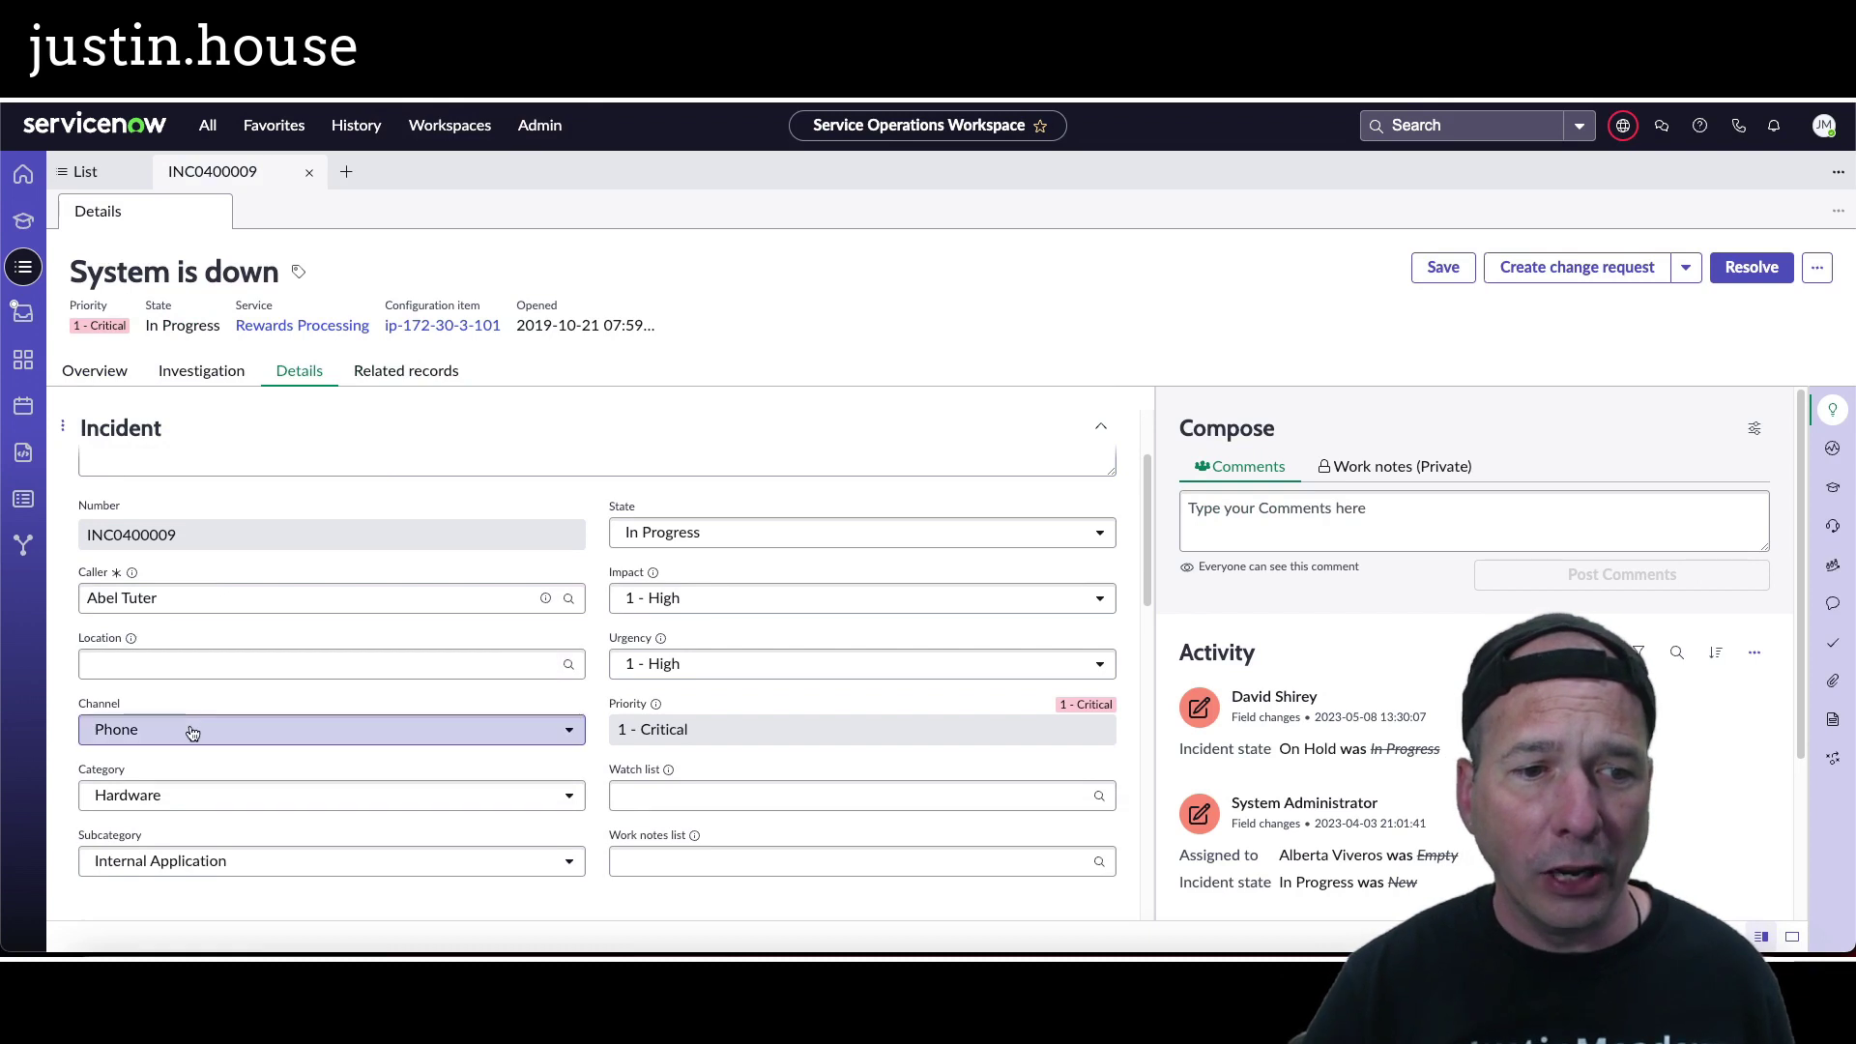
scroll(791, 764, "up", 3)
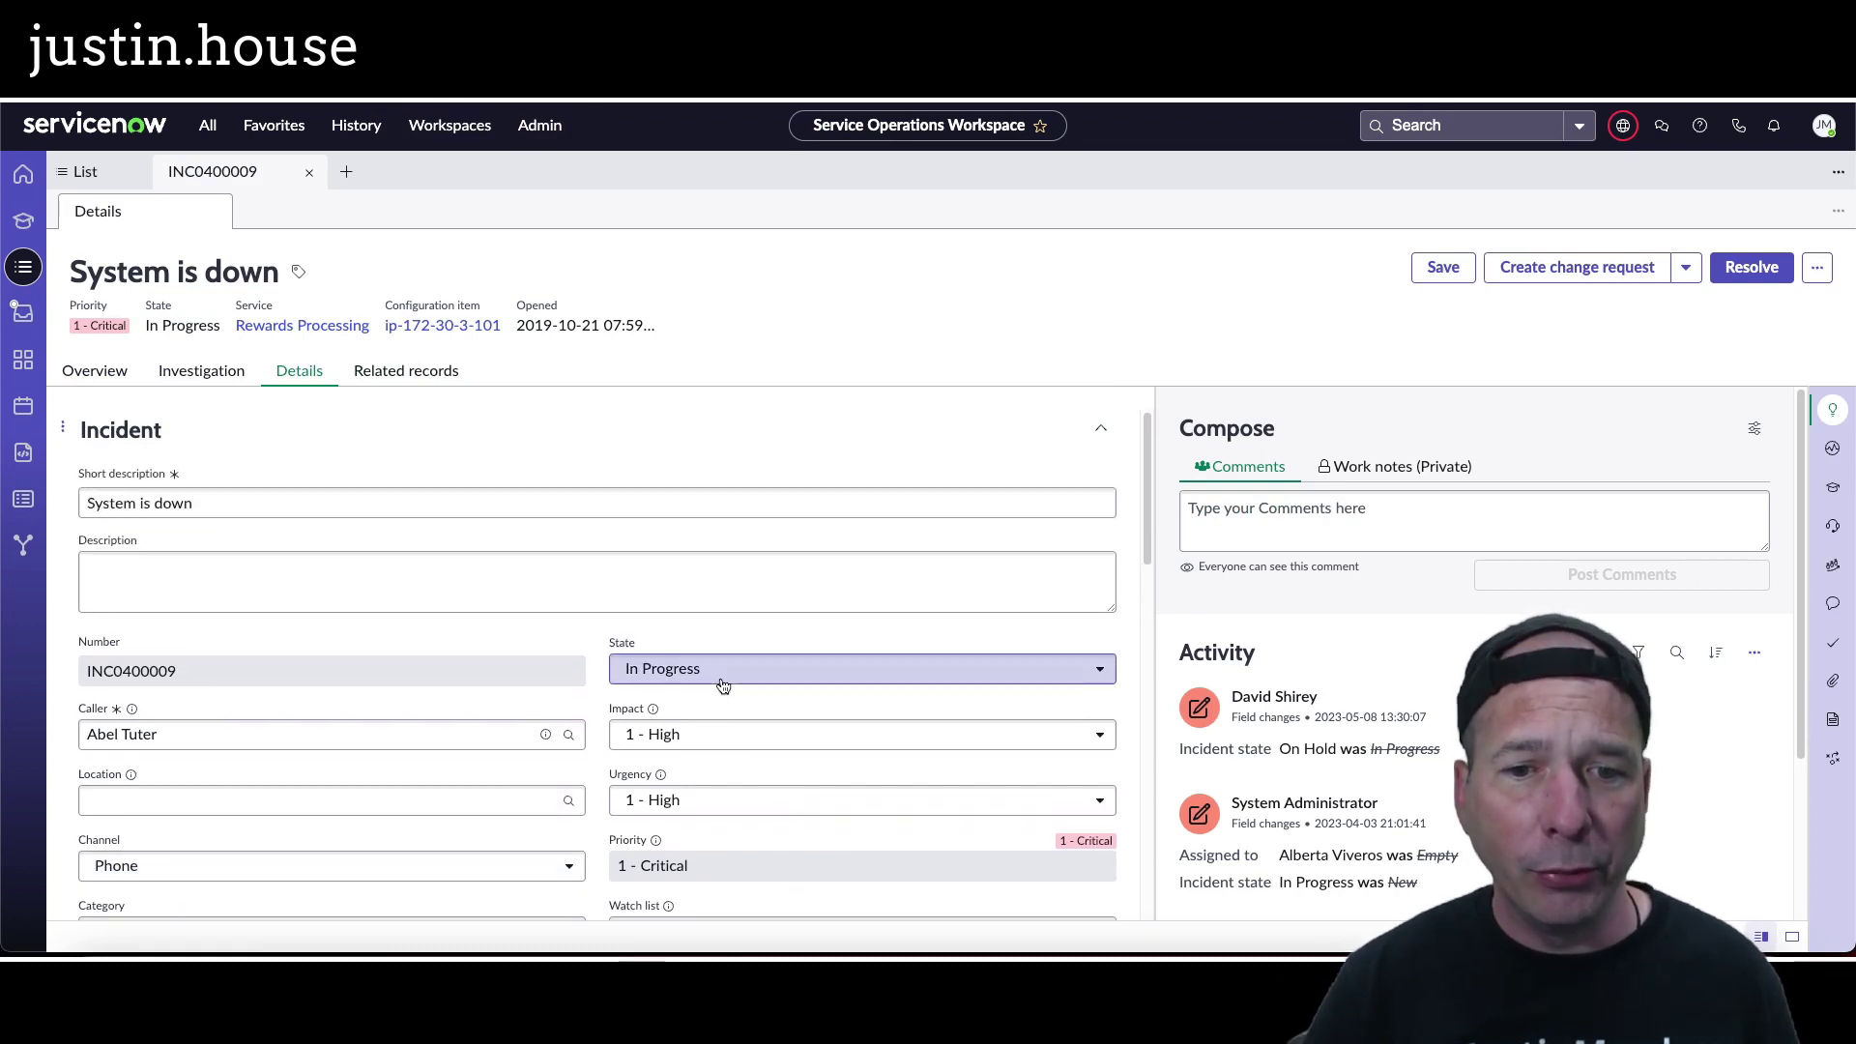
scroll(723, 685, "down", 2)
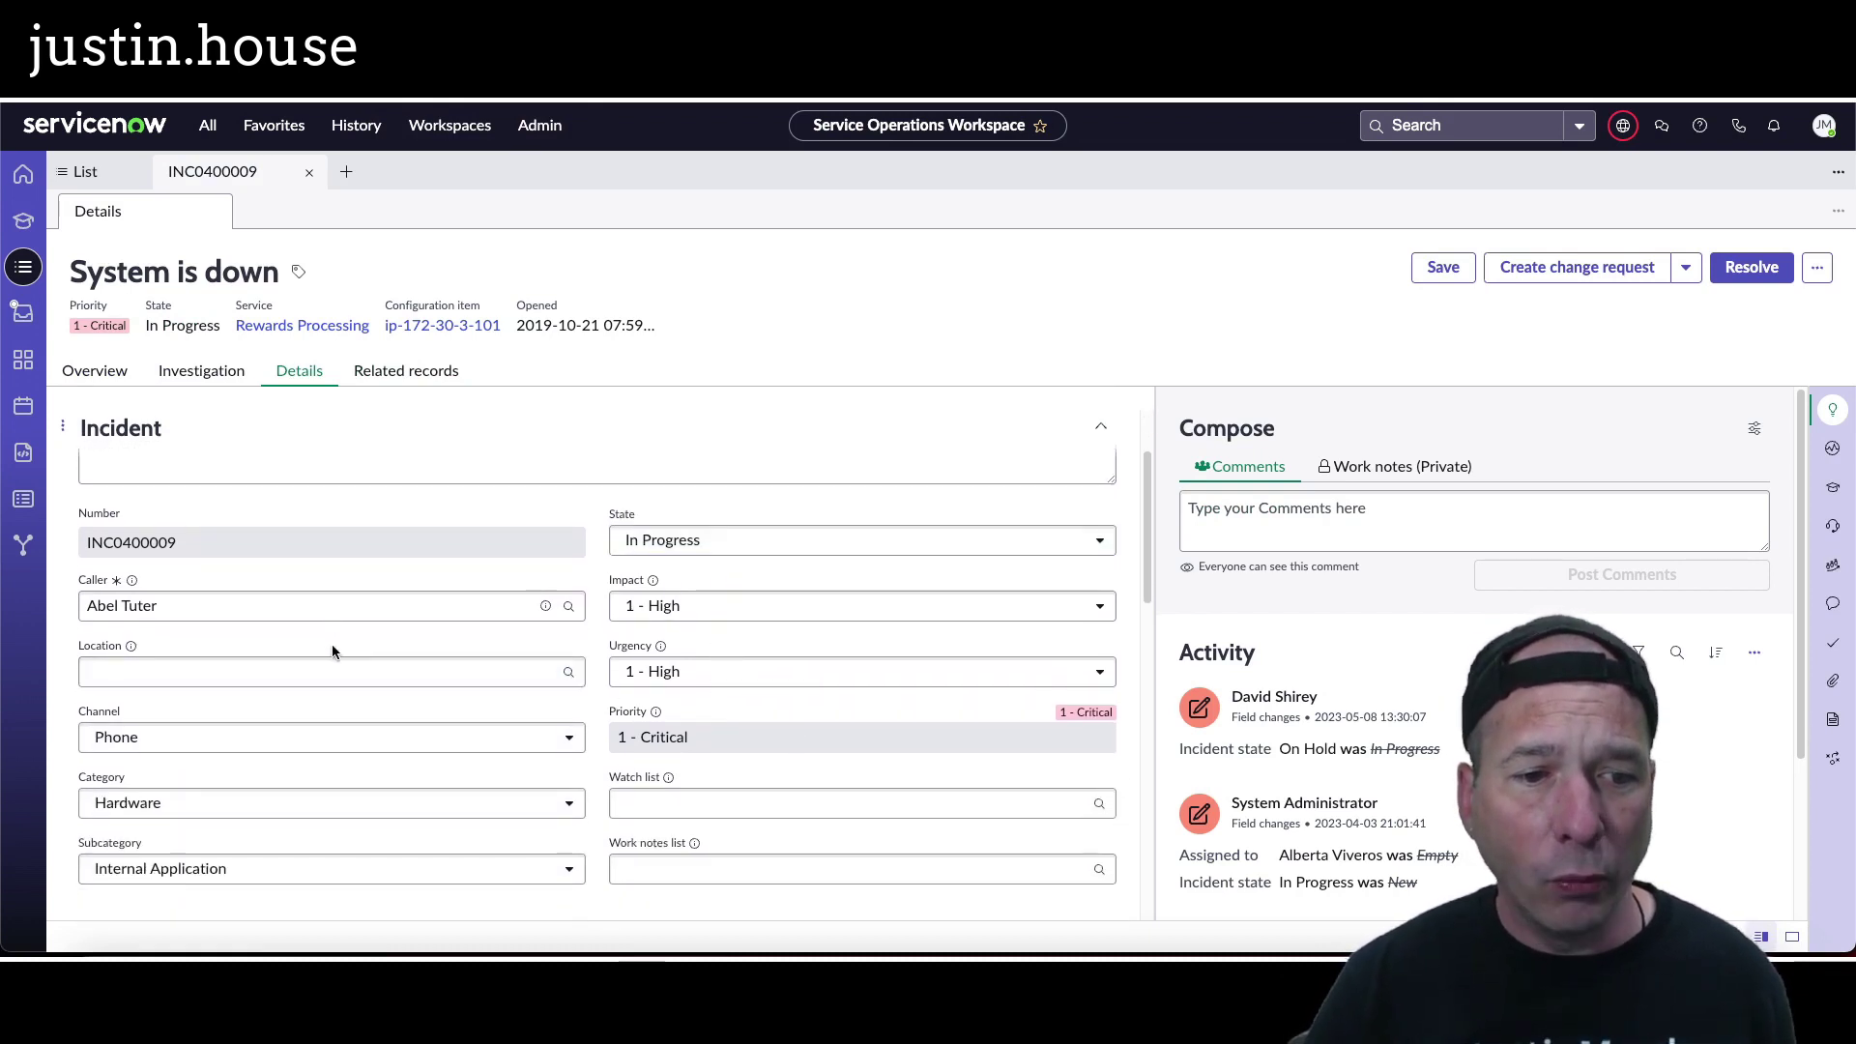
scroll(332, 647, "down", 3)
scroll(339, 671, "up", 5)
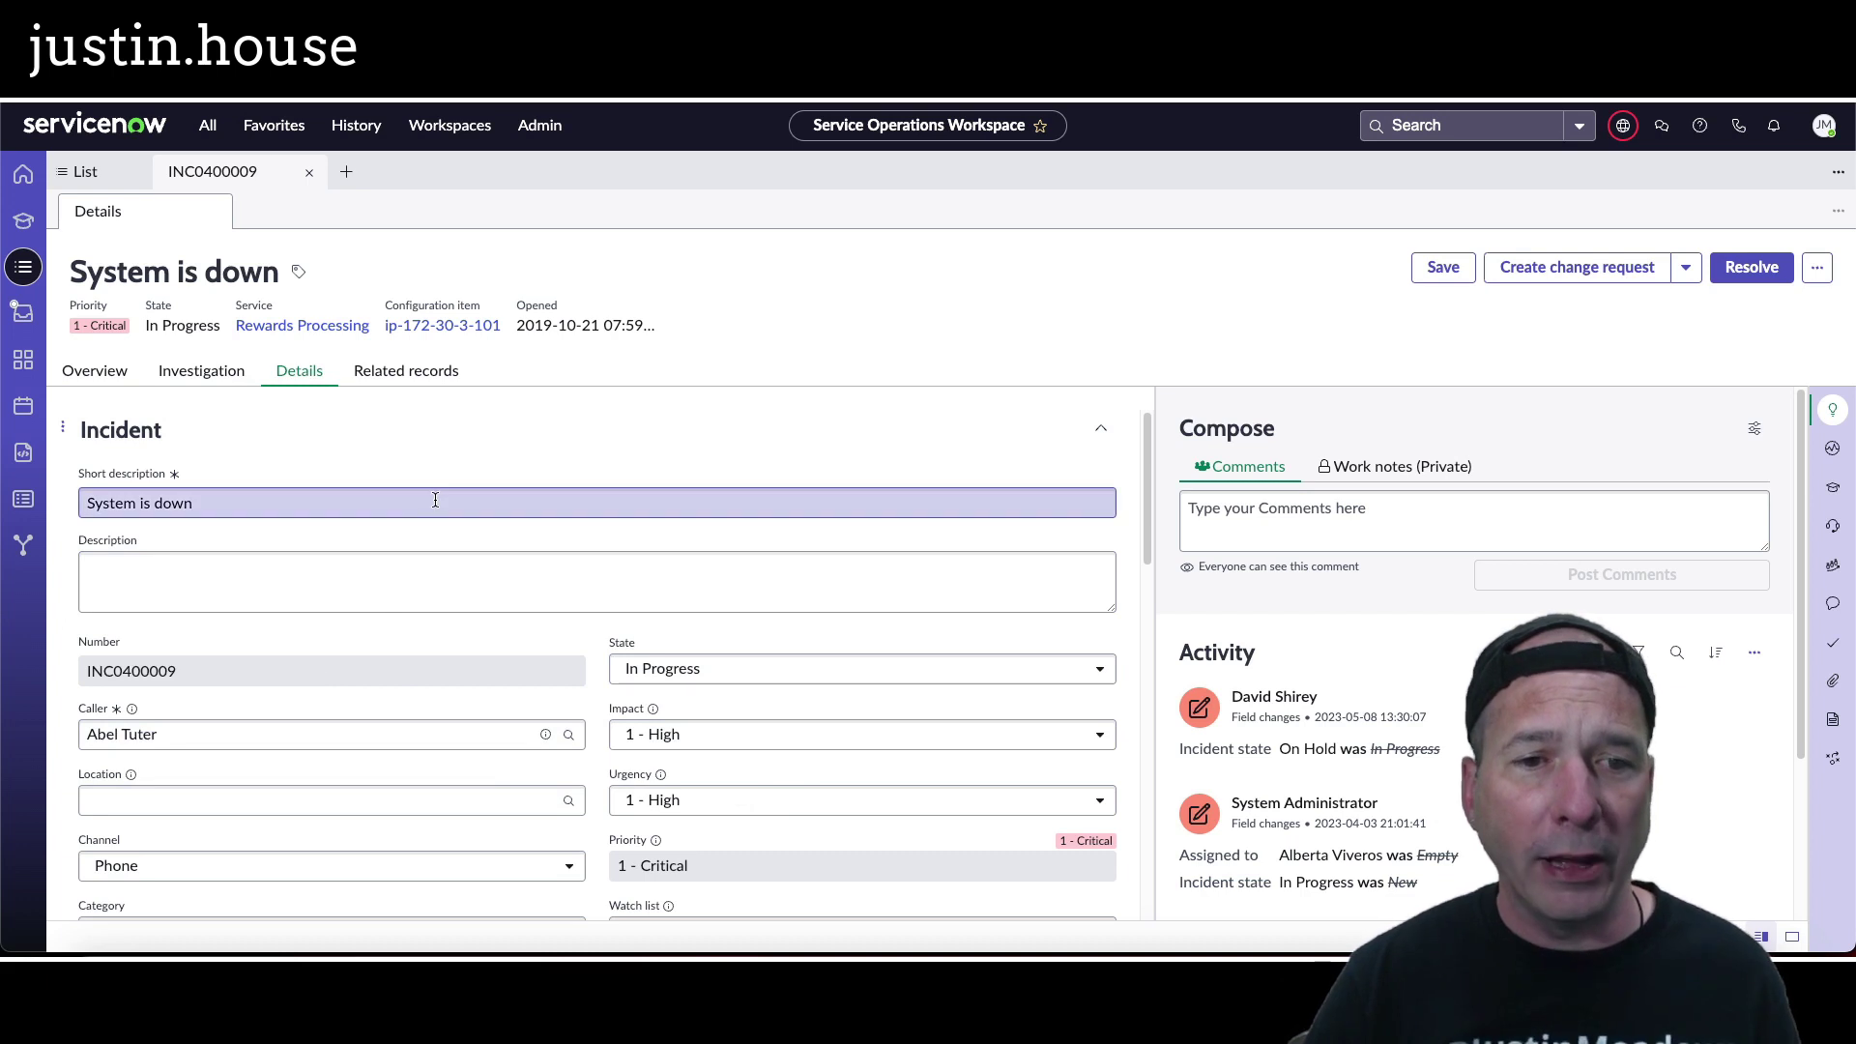
Reopen incident INC8410003 from History and bring up its list of form views.
left_click(356, 124)
left_click(290, 256)
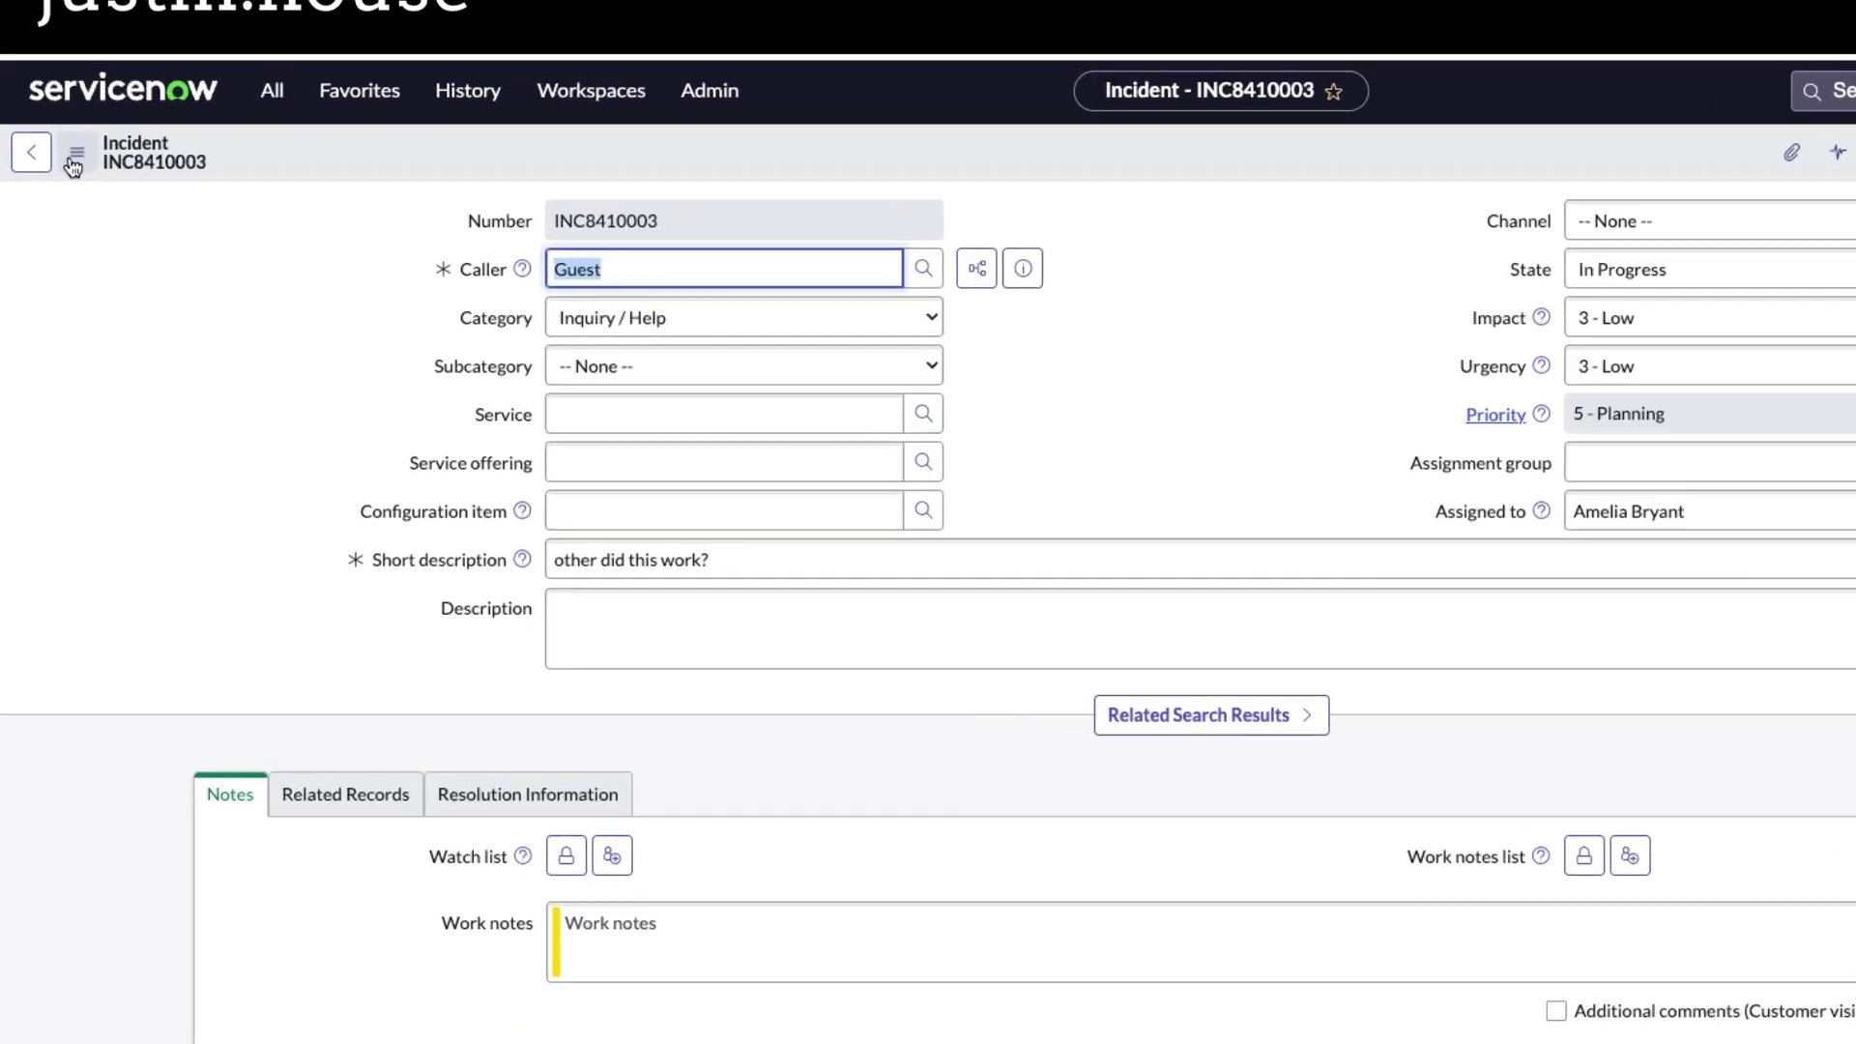
left_click(74, 164)
mouse_move(225, 767)
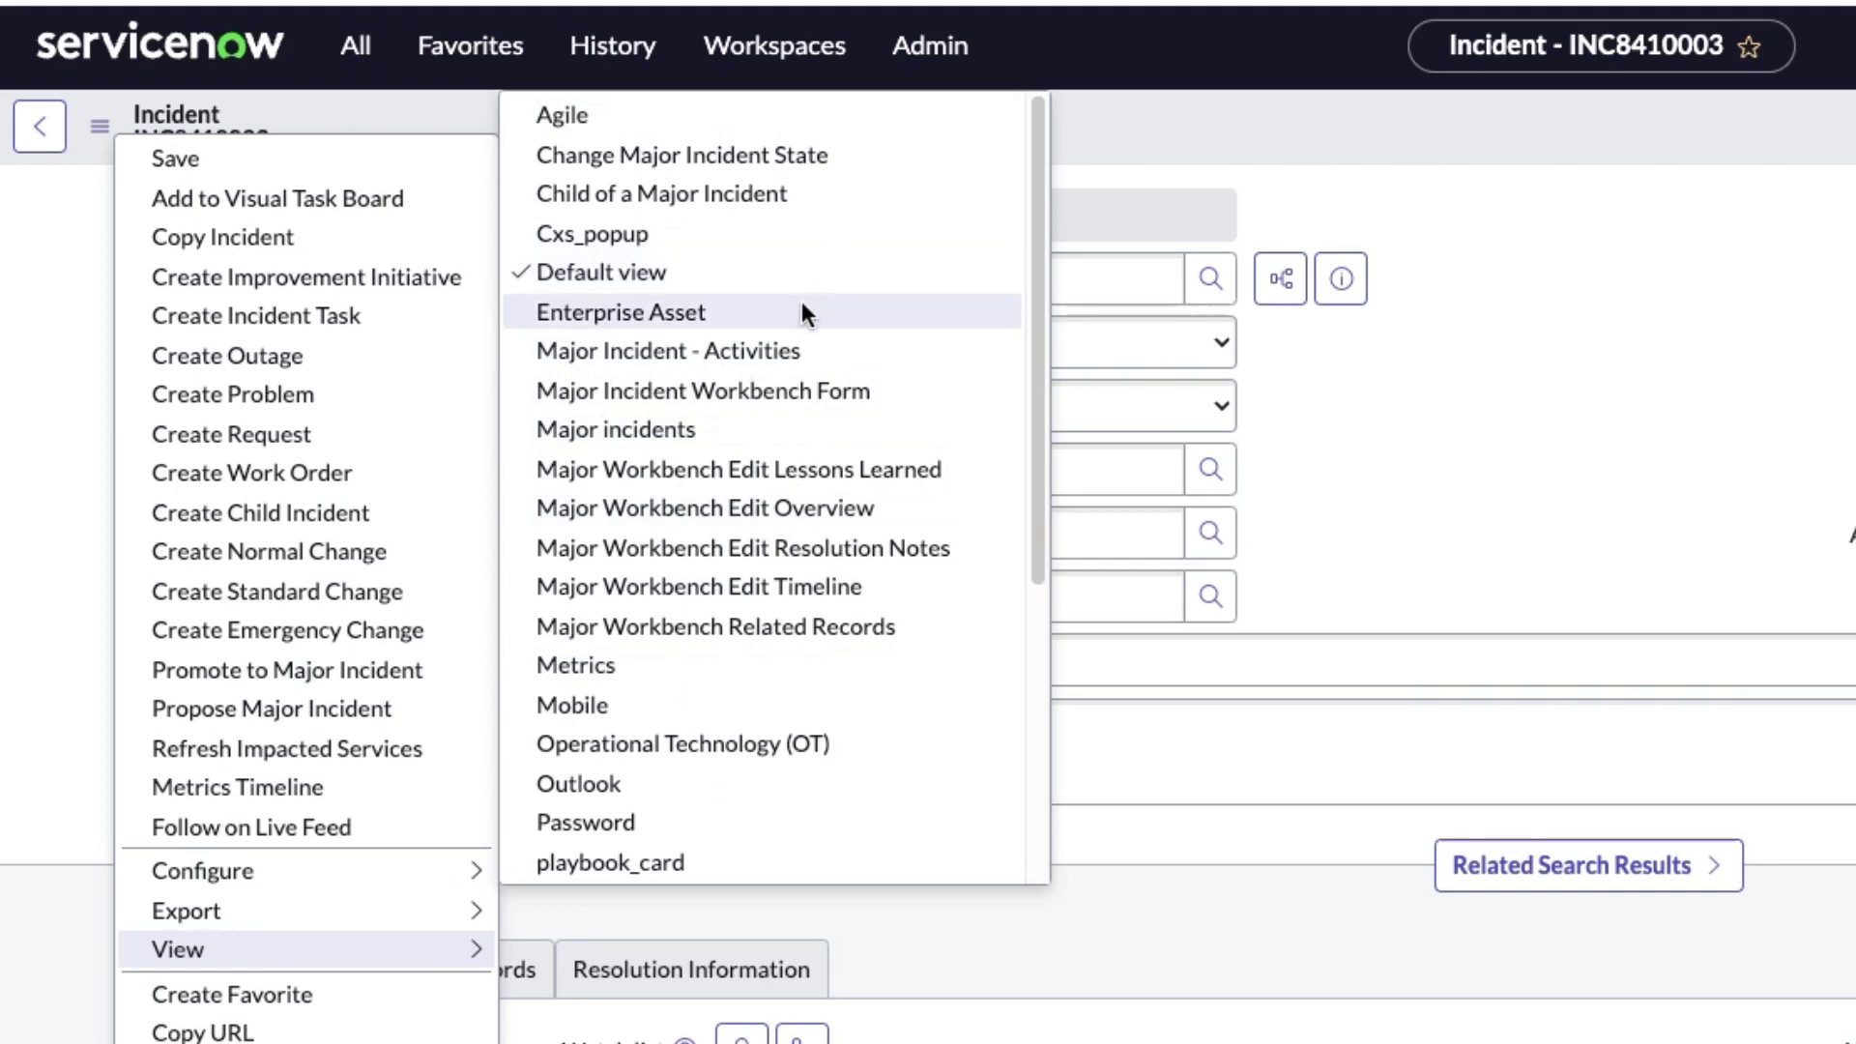
Switch INC8410003 to the Service Operations Workspace view.
scroll(803, 304, "down", 4)
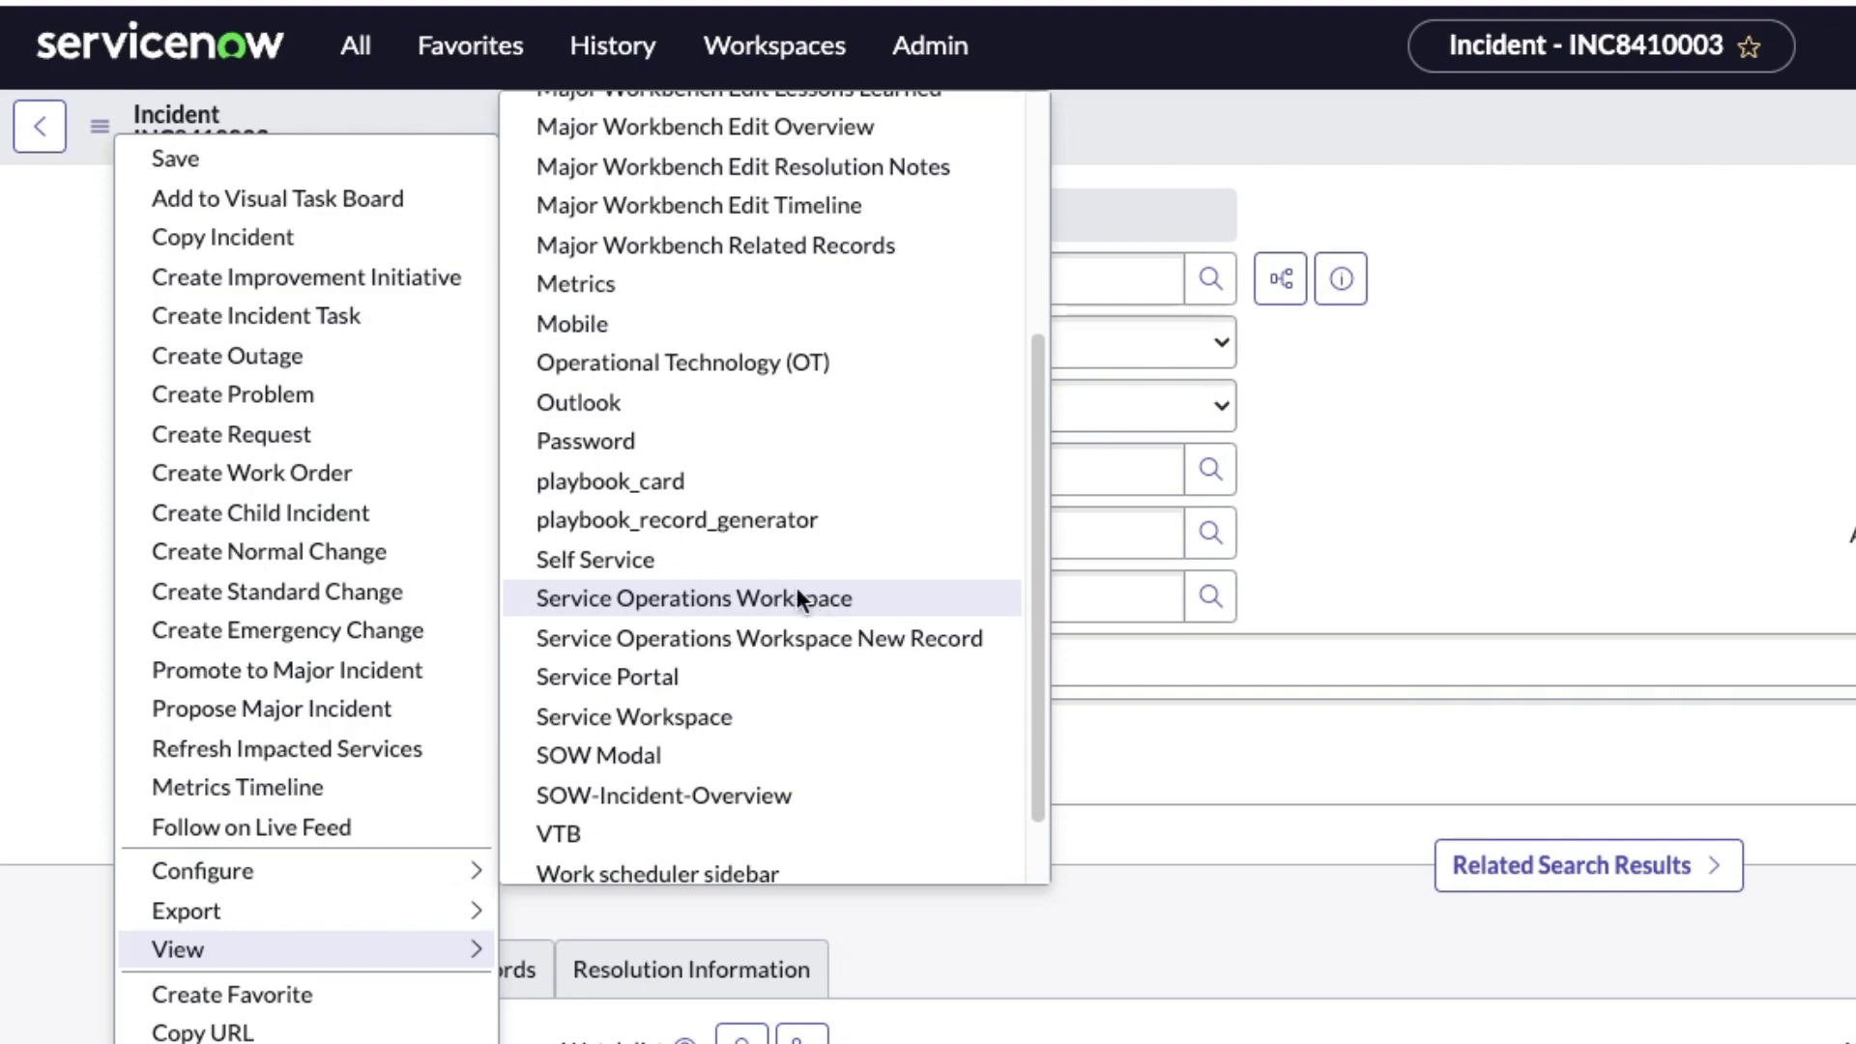
left_click(796, 591)
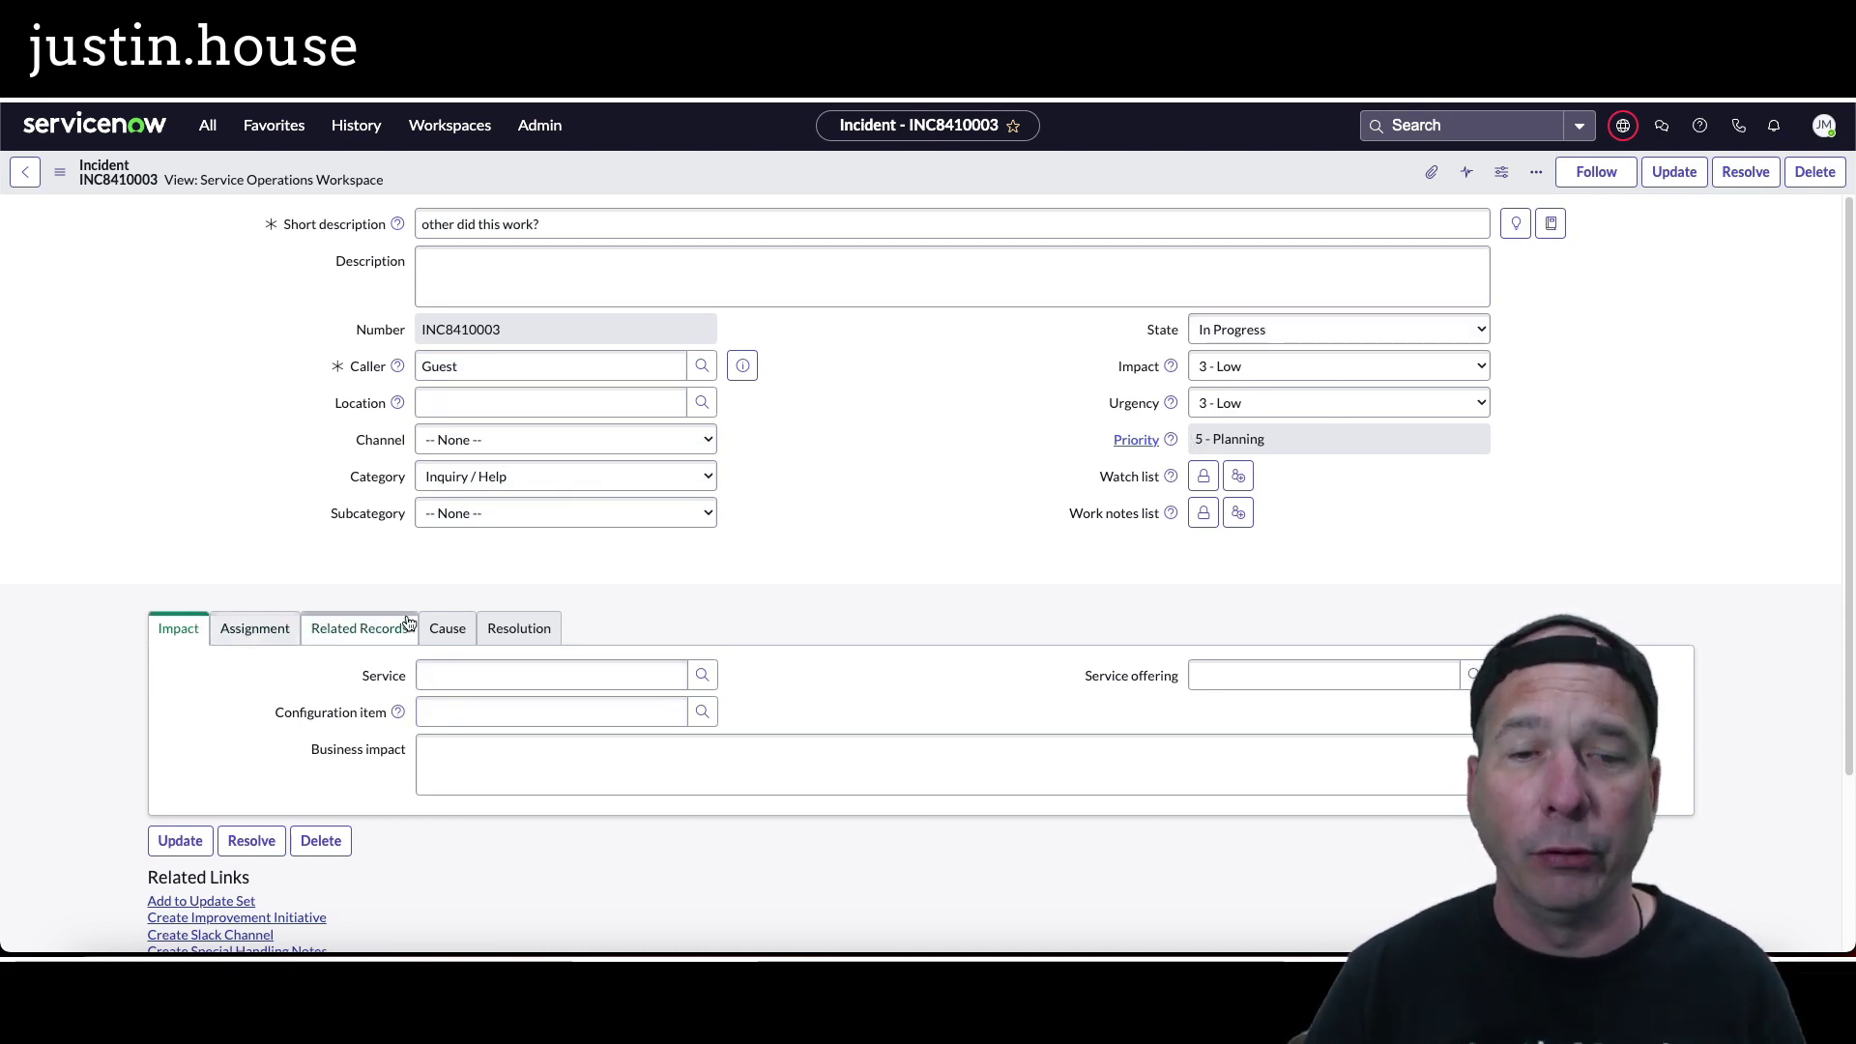
Open the Incident form layout editor.
left_click(68, 181)
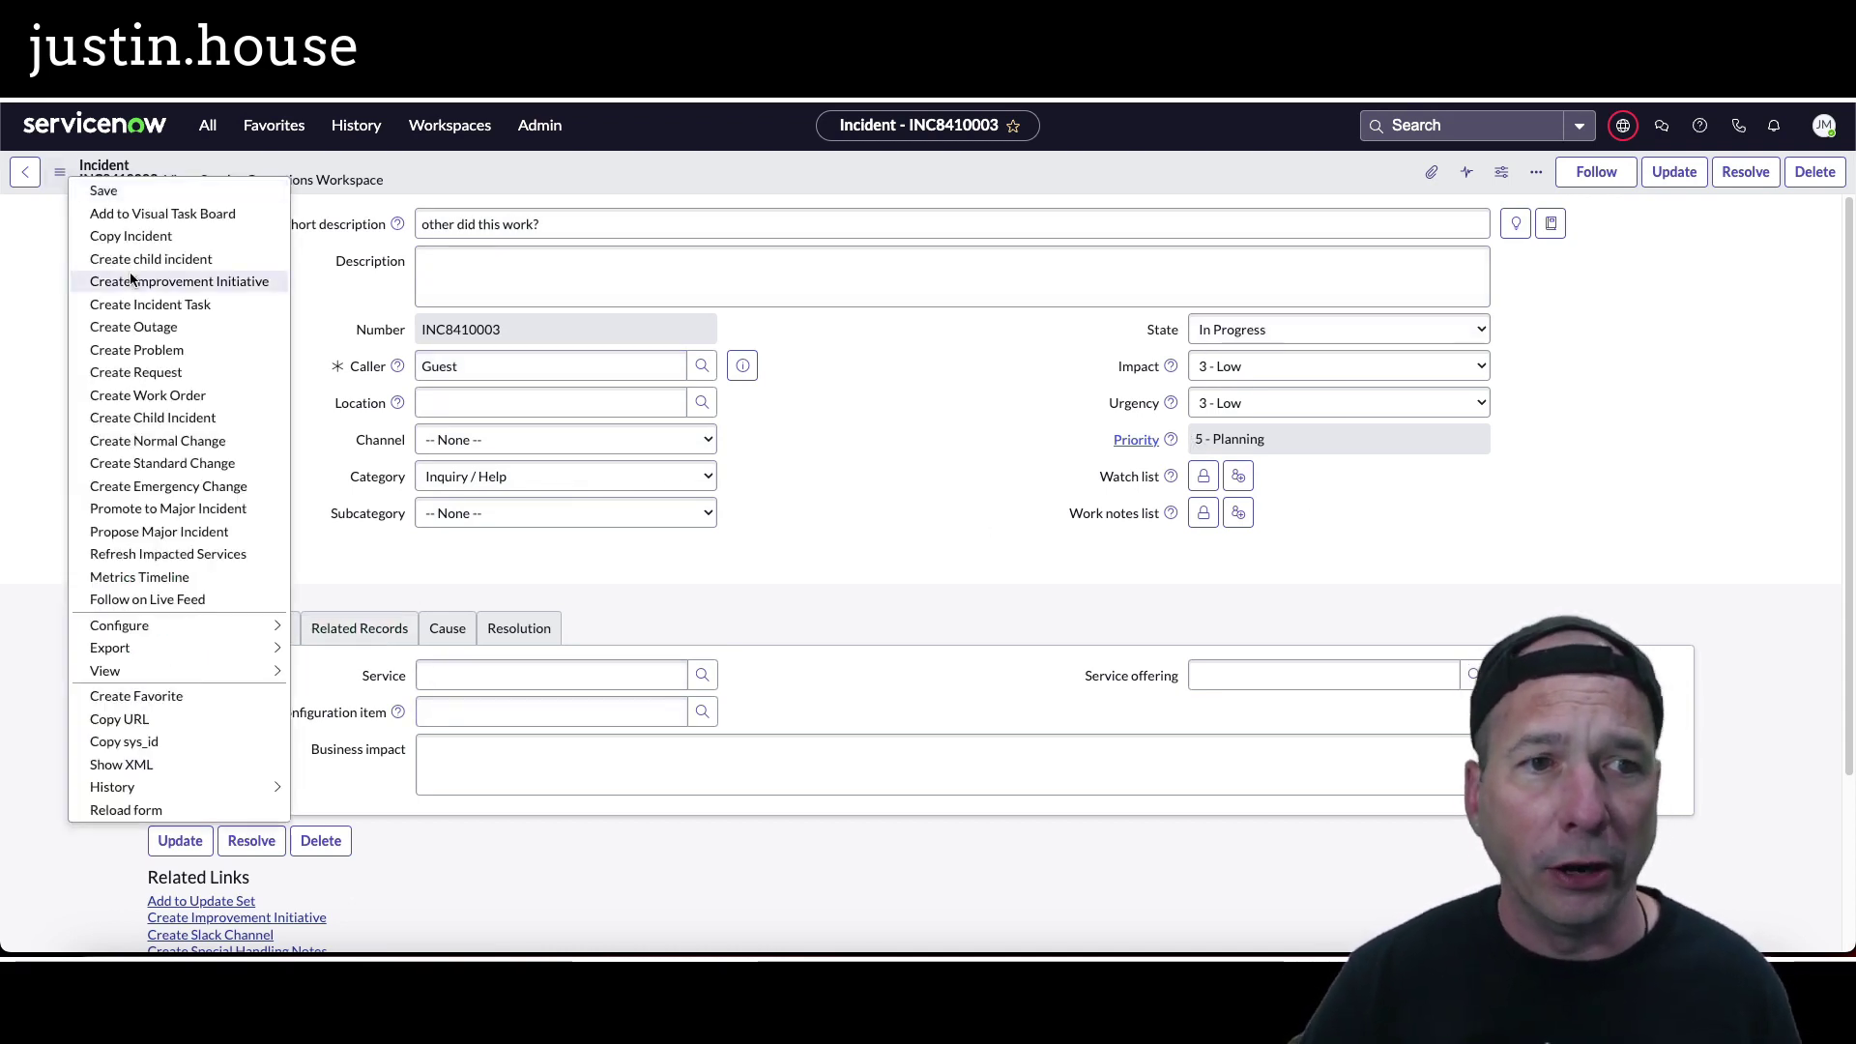
mouse_move(181, 623)
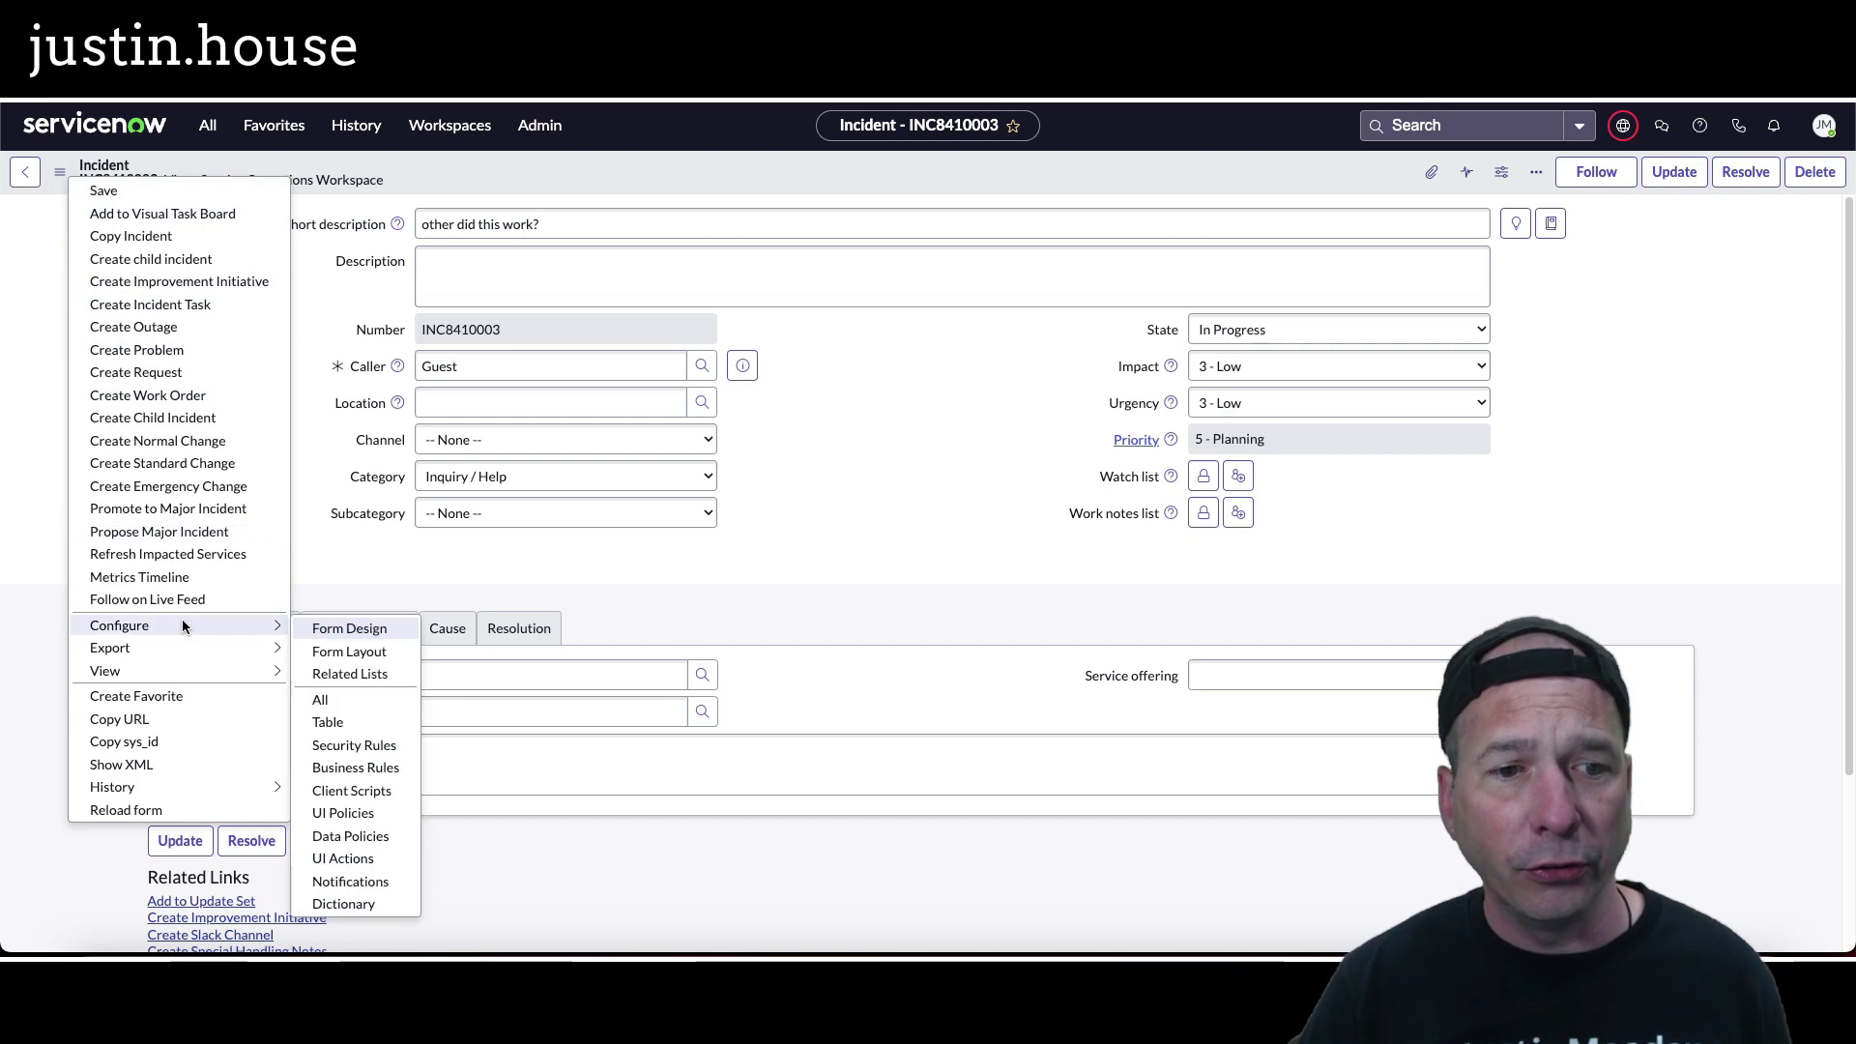
left_click(354, 651)
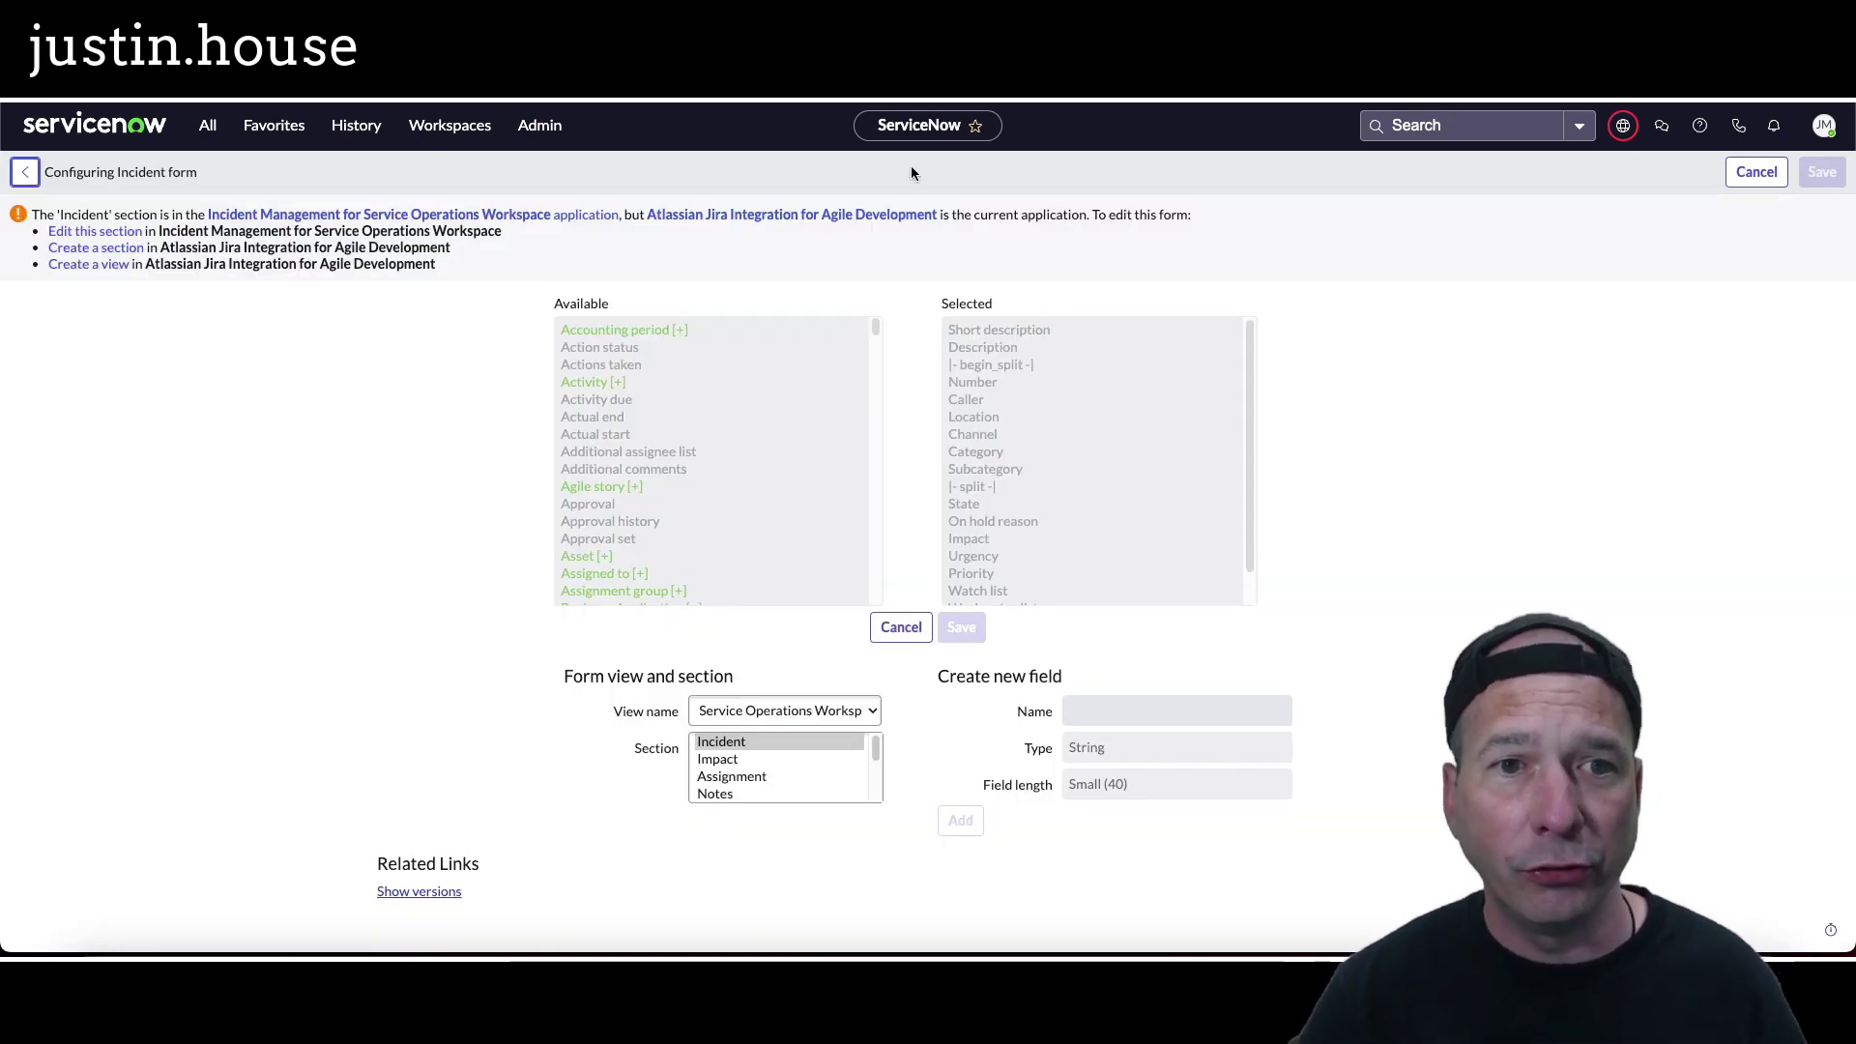
Set the application scope to Incident Management for Service Operations Workspace.
left_click(1623, 125)
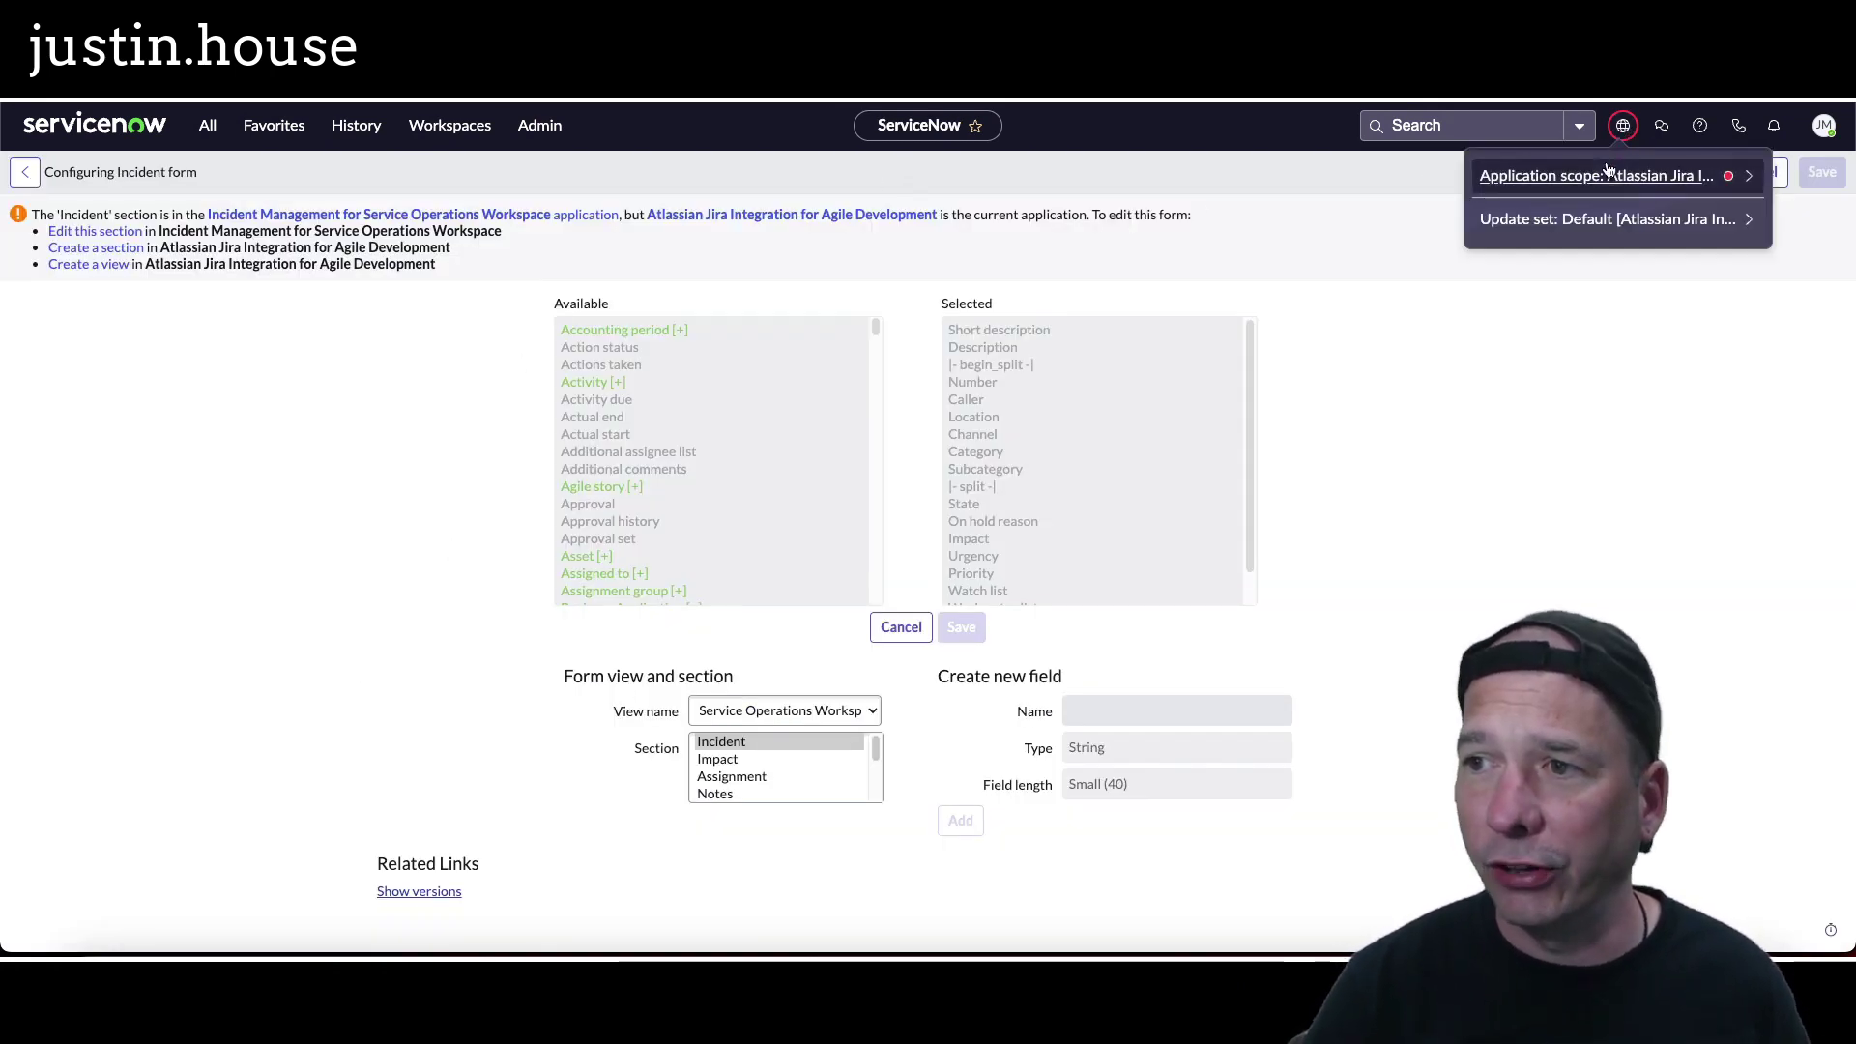
left_click(1546, 172)
left_click(1535, 216)
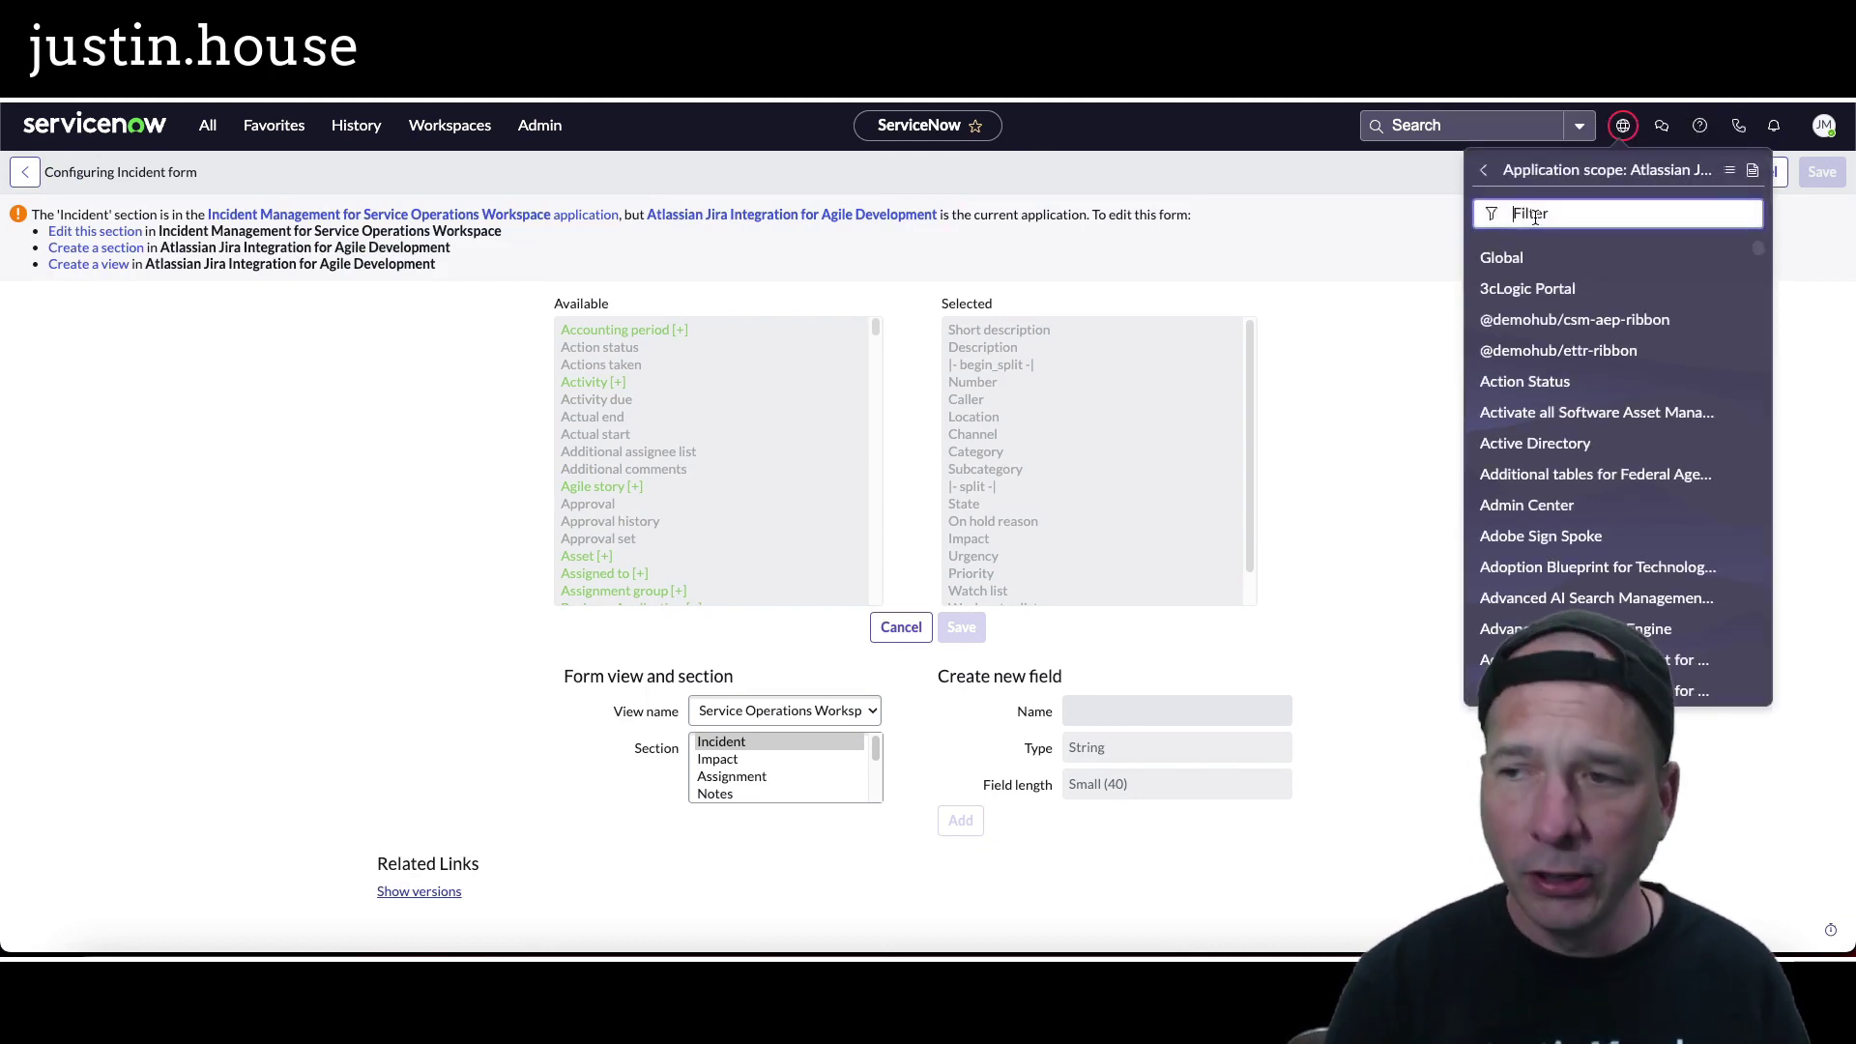
type("incident managem")
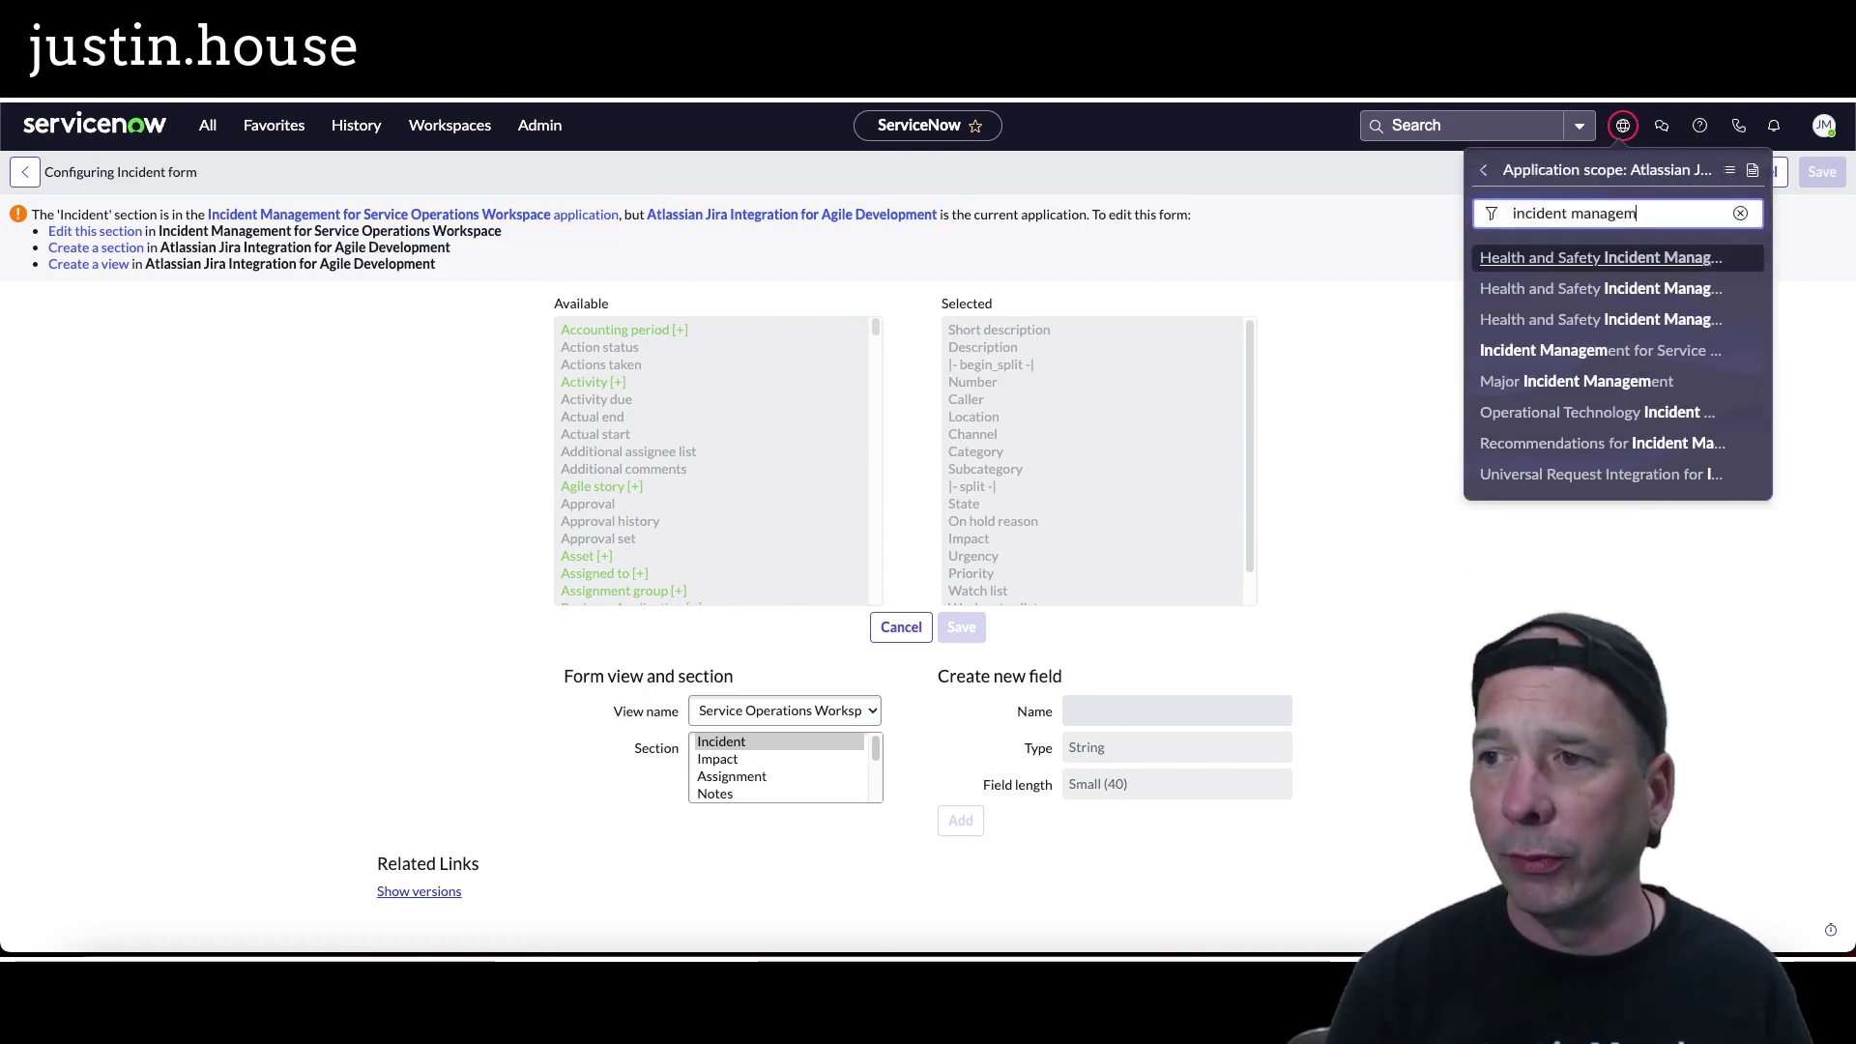
type("ent for s")
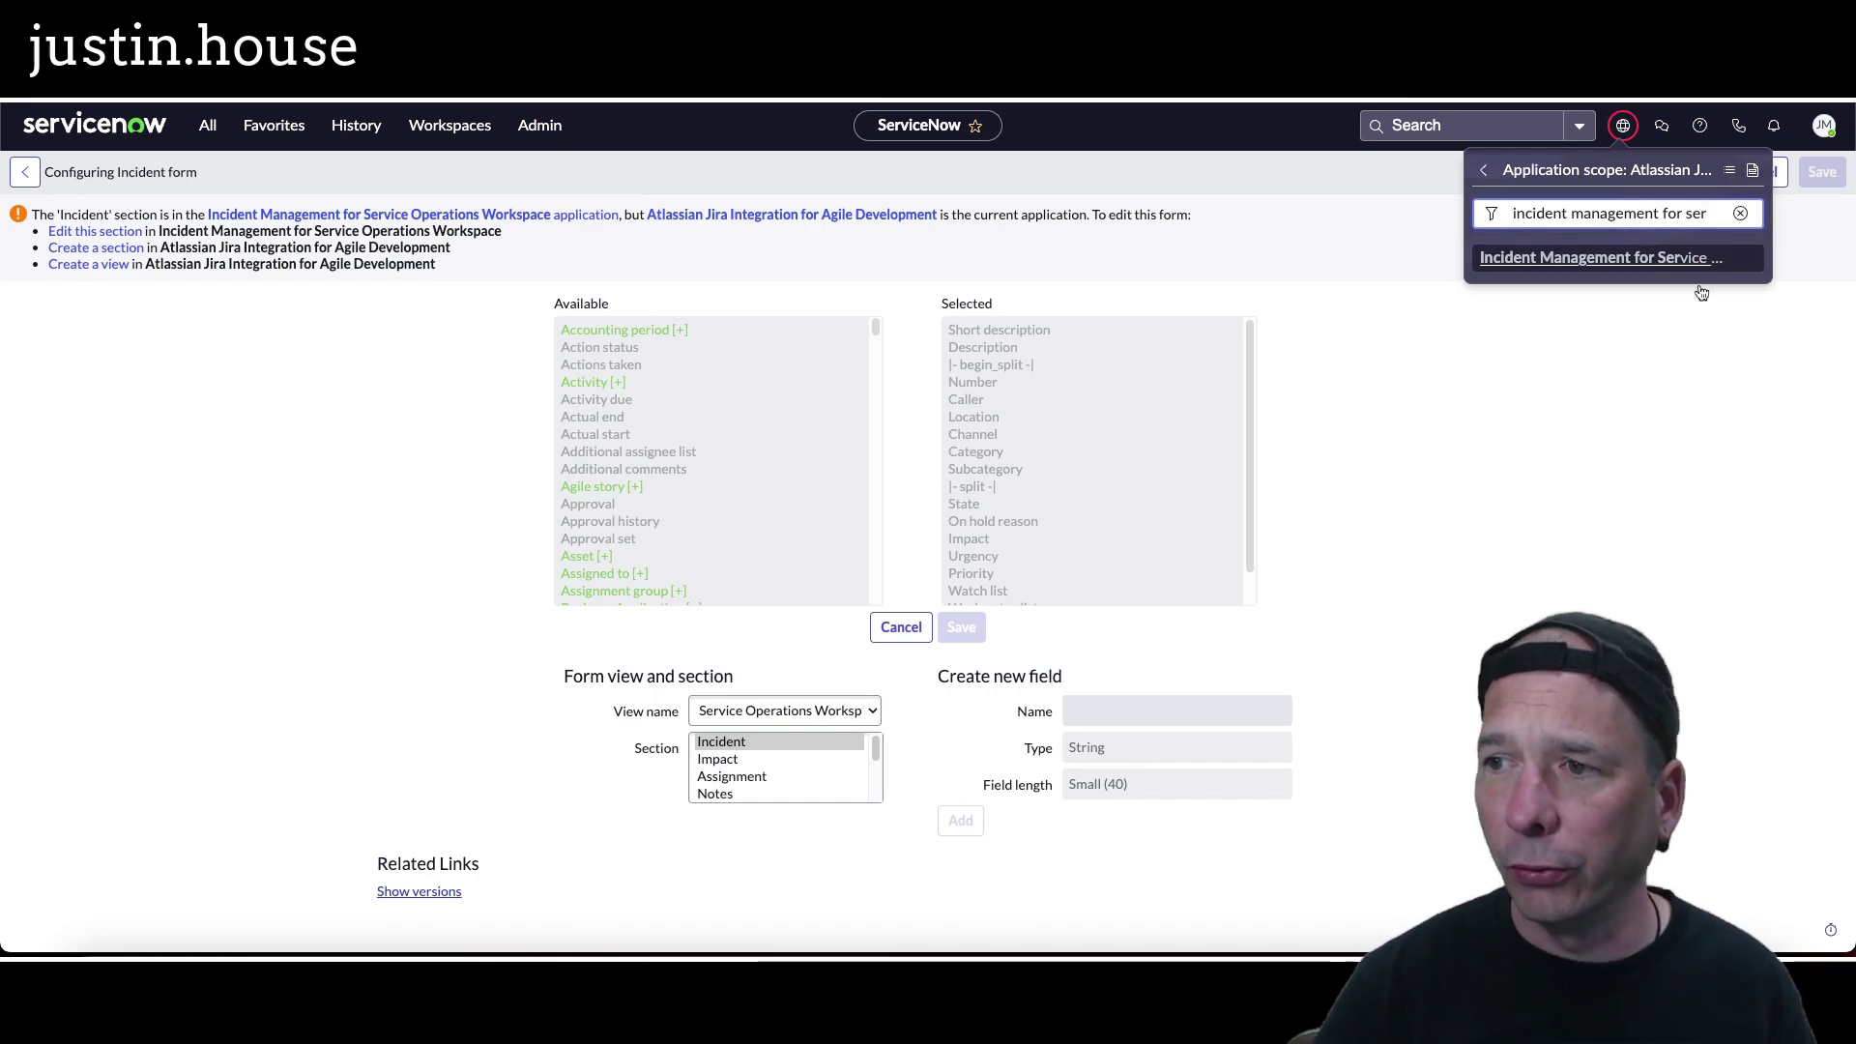
type("er")
left_click(1644, 257)
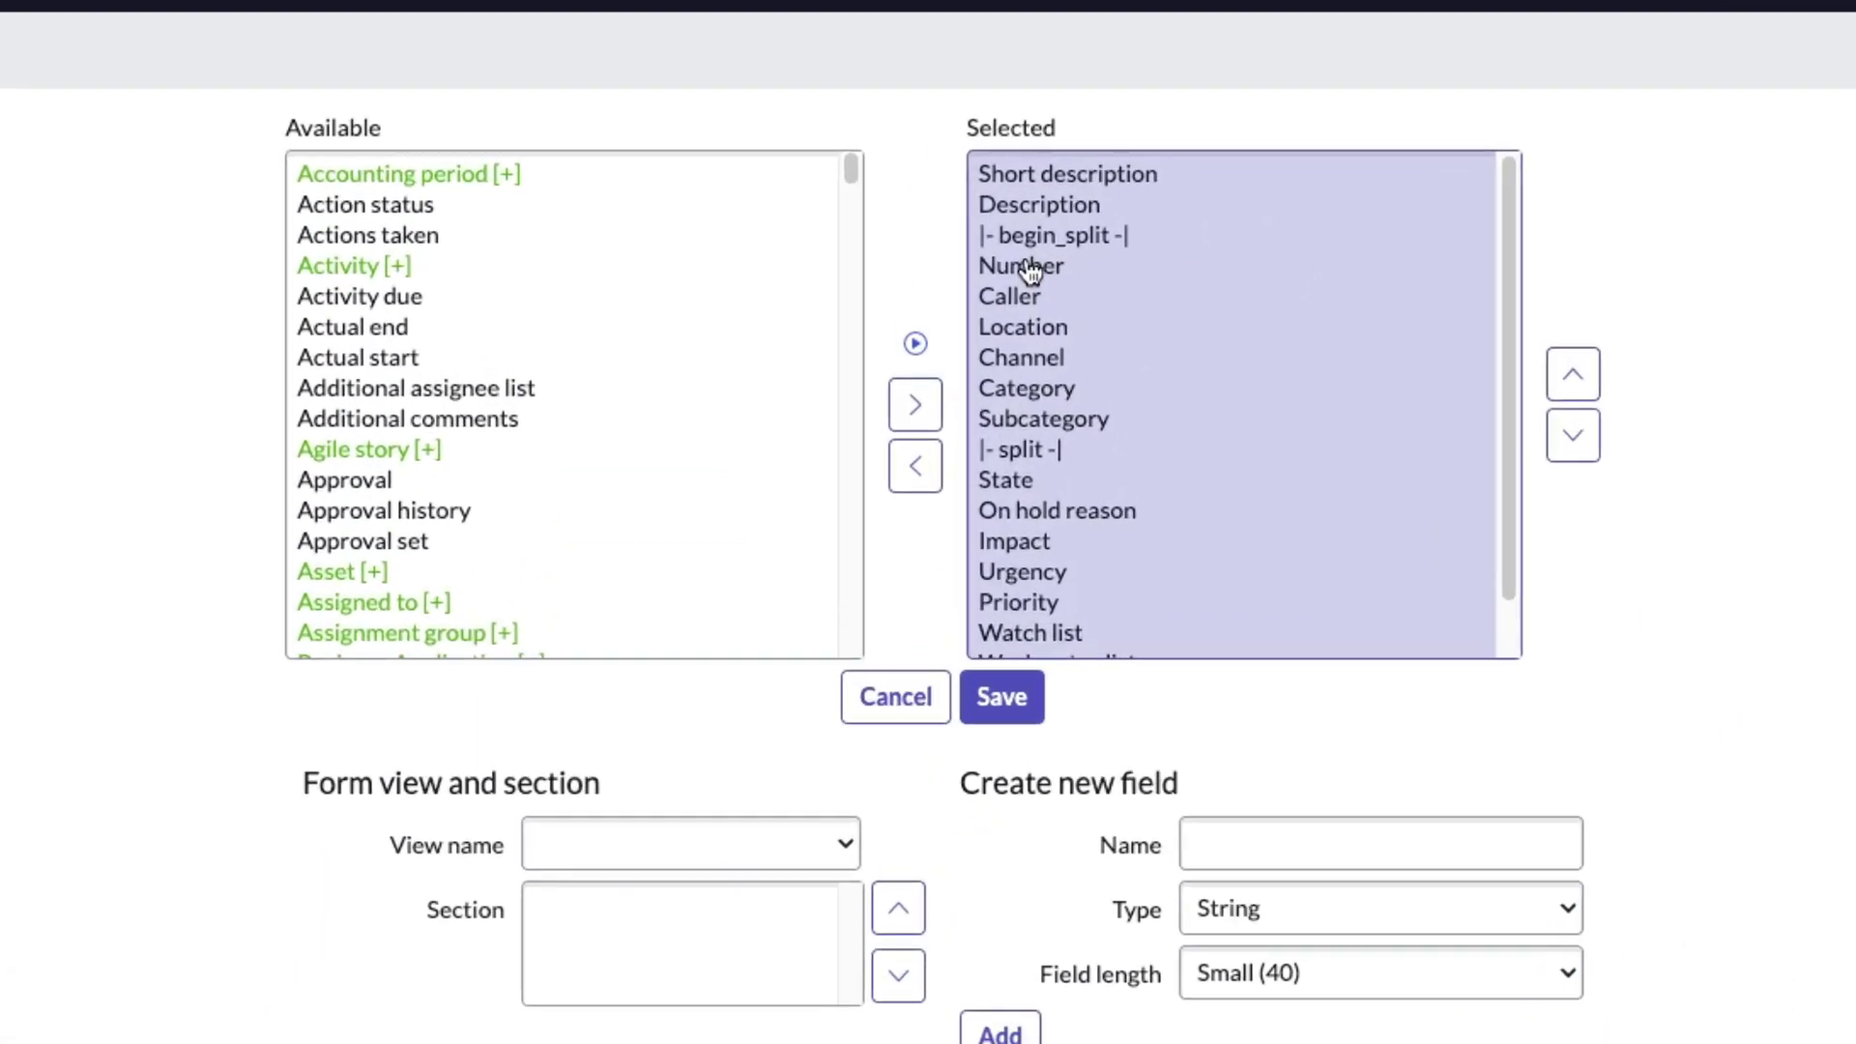
Move Location up three places so it sits directly below Description, above the column split.
left_click(971, 295)
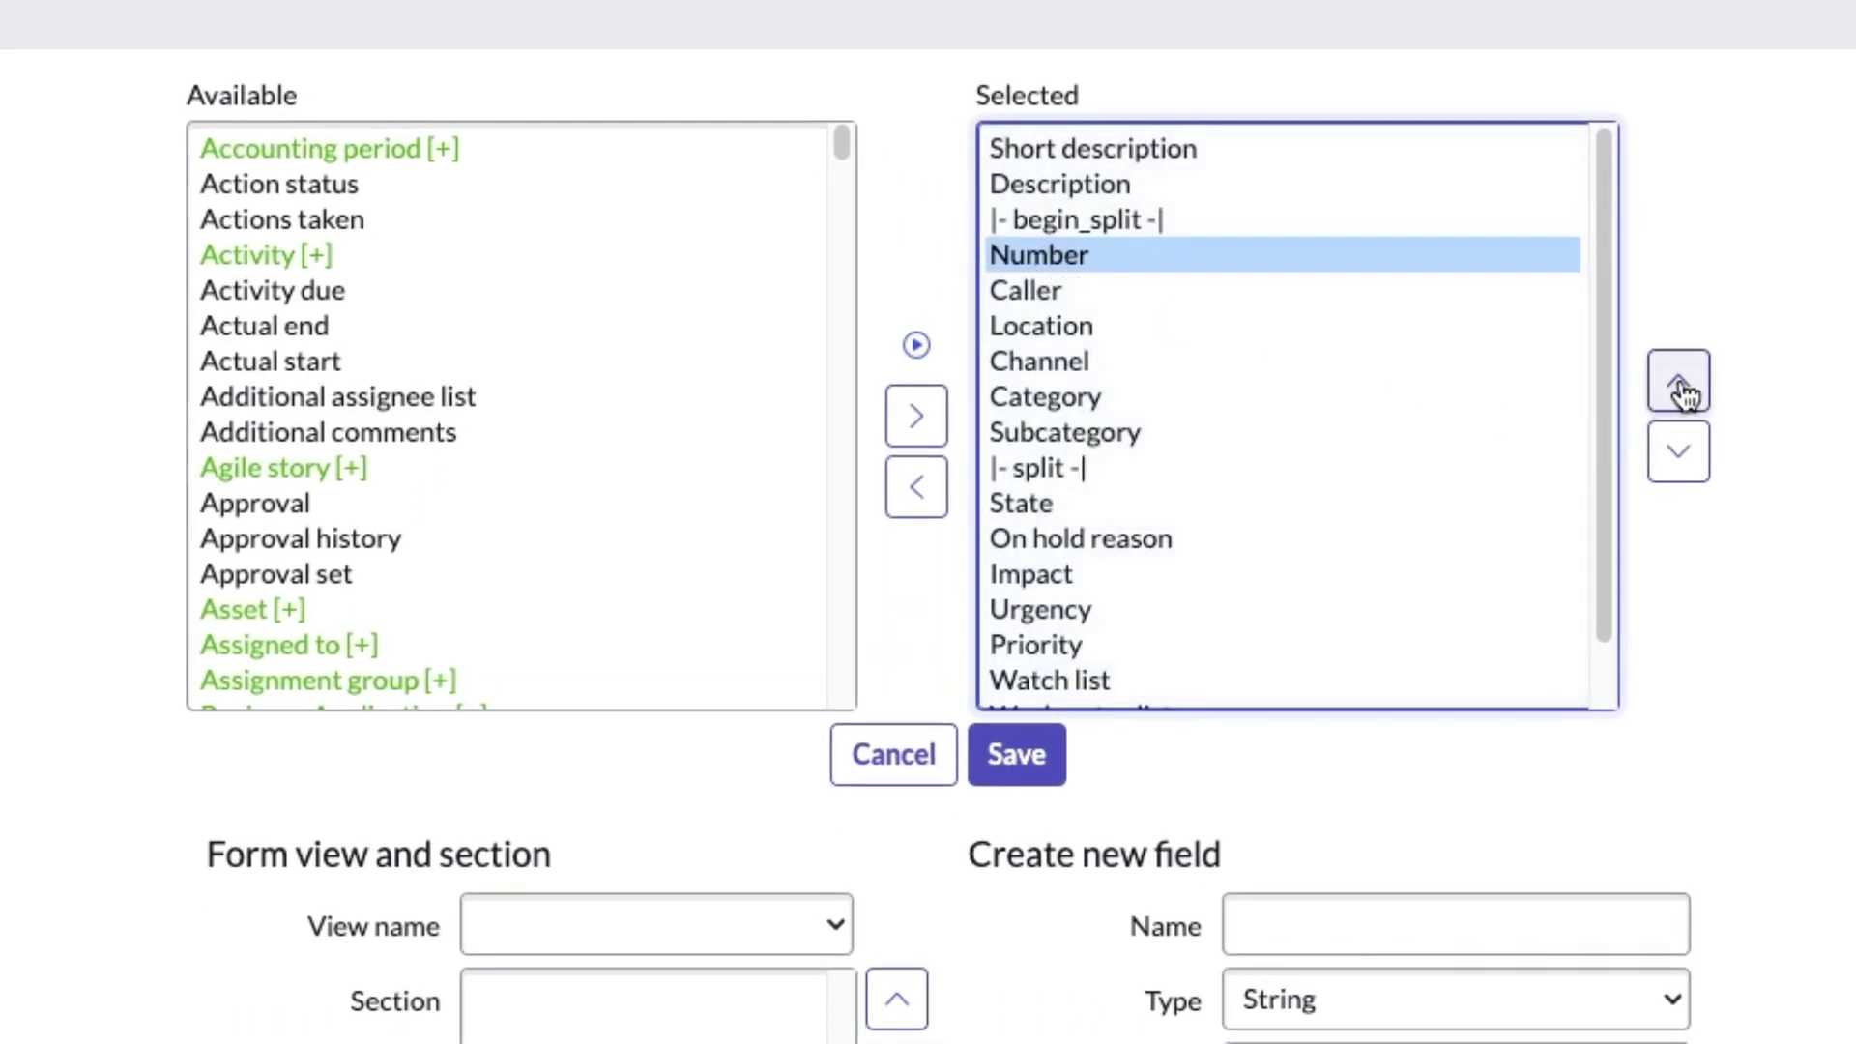
scroll(1134, 354, "down", 2)
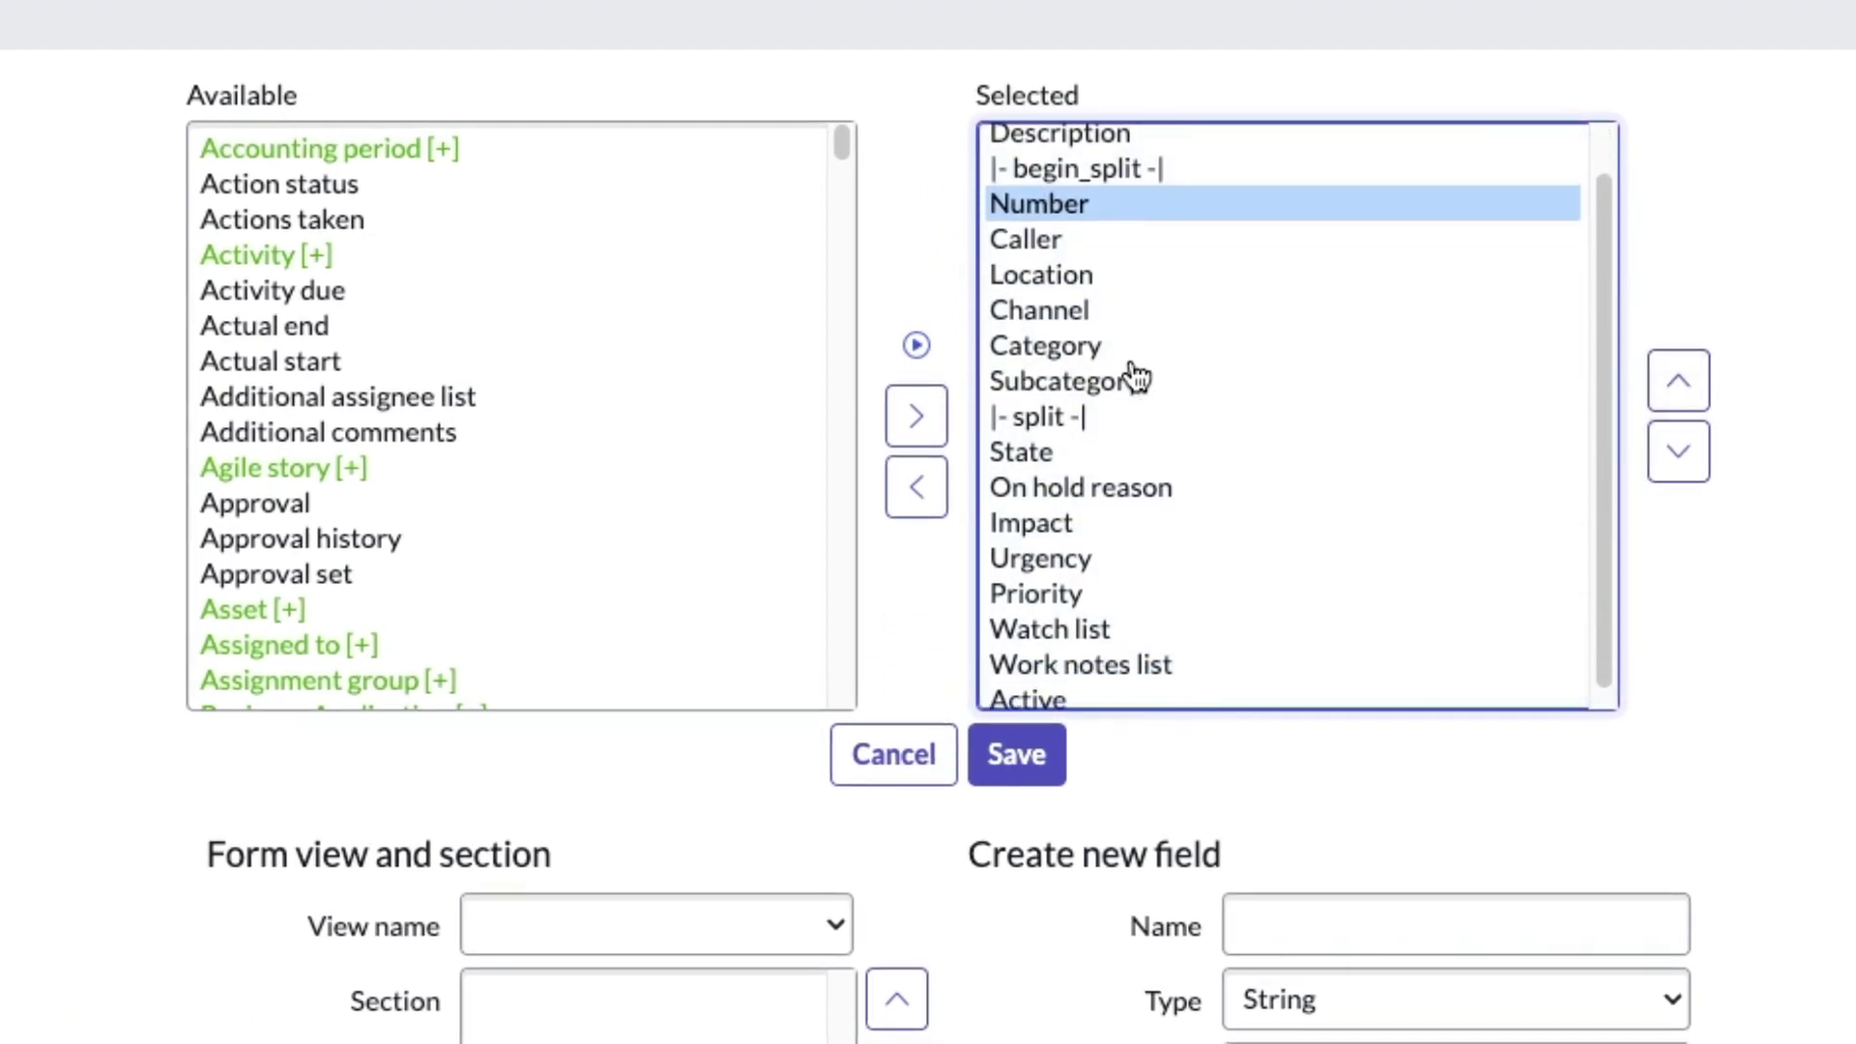
scroll(1096, 551, "up", 2)
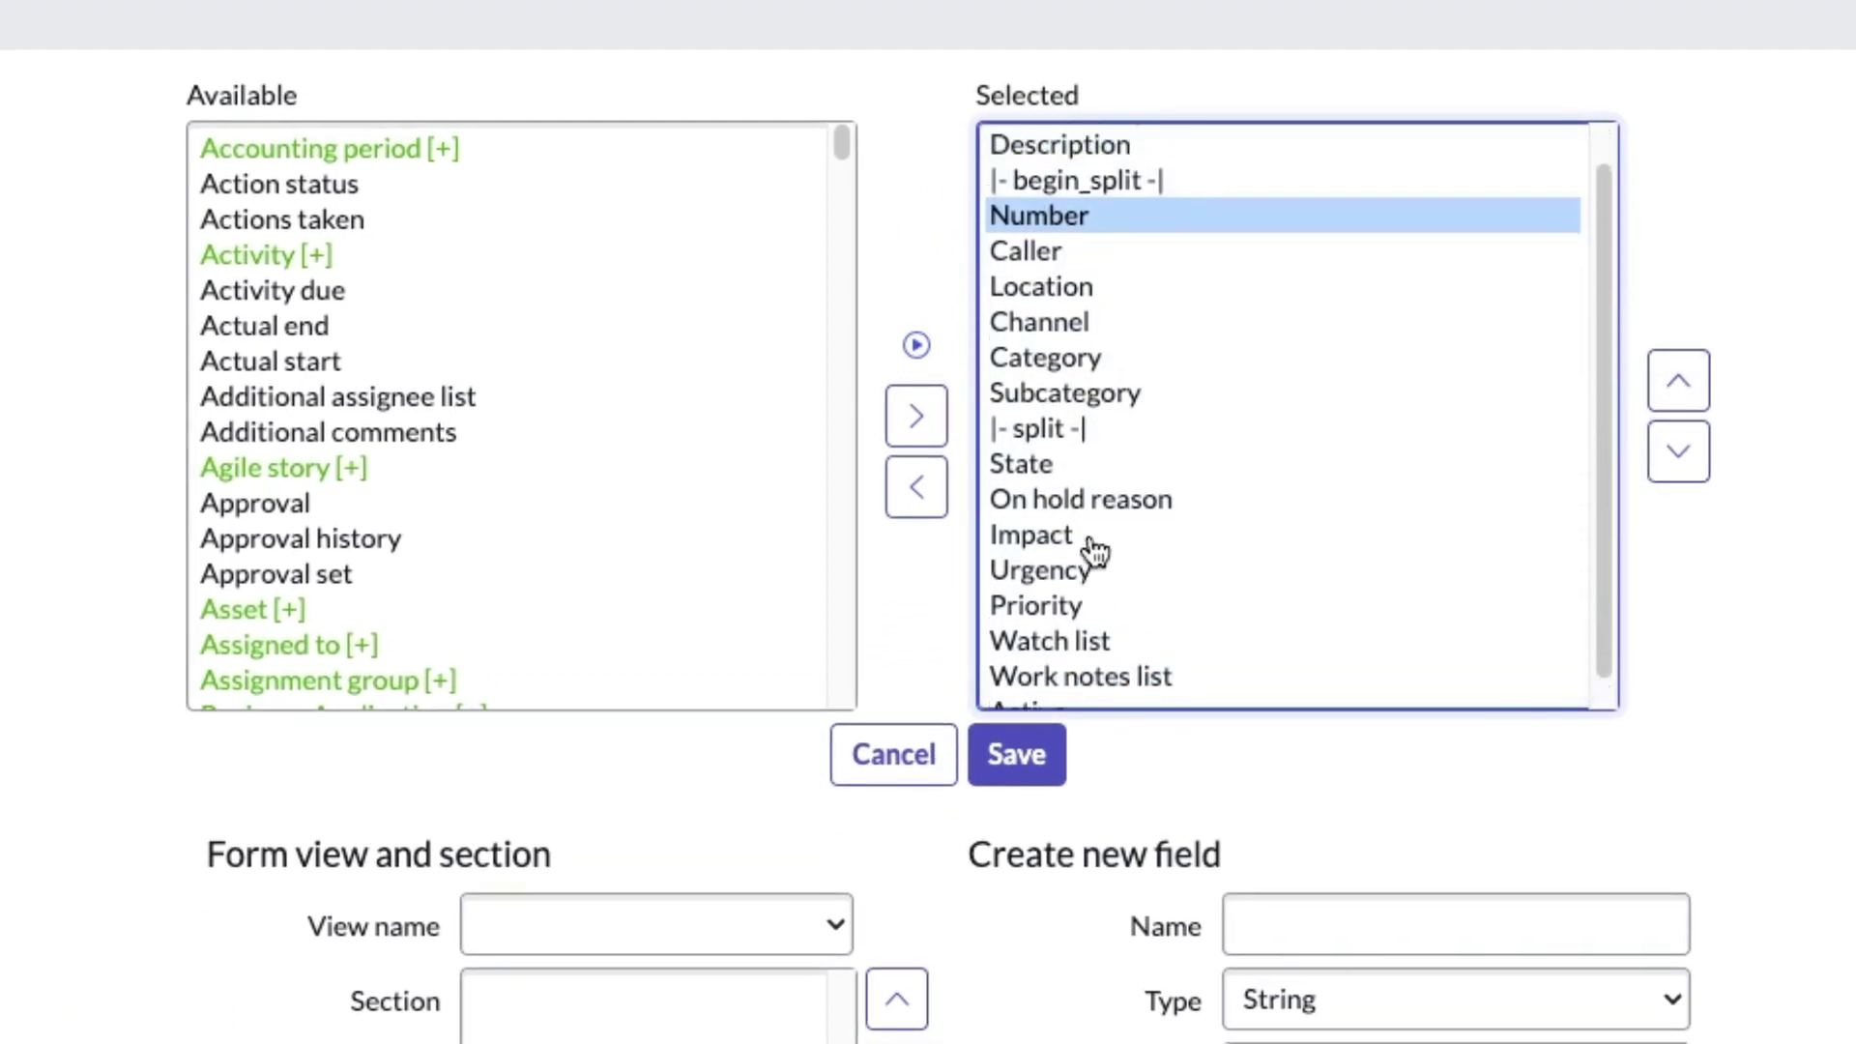
left_click(1078, 332)
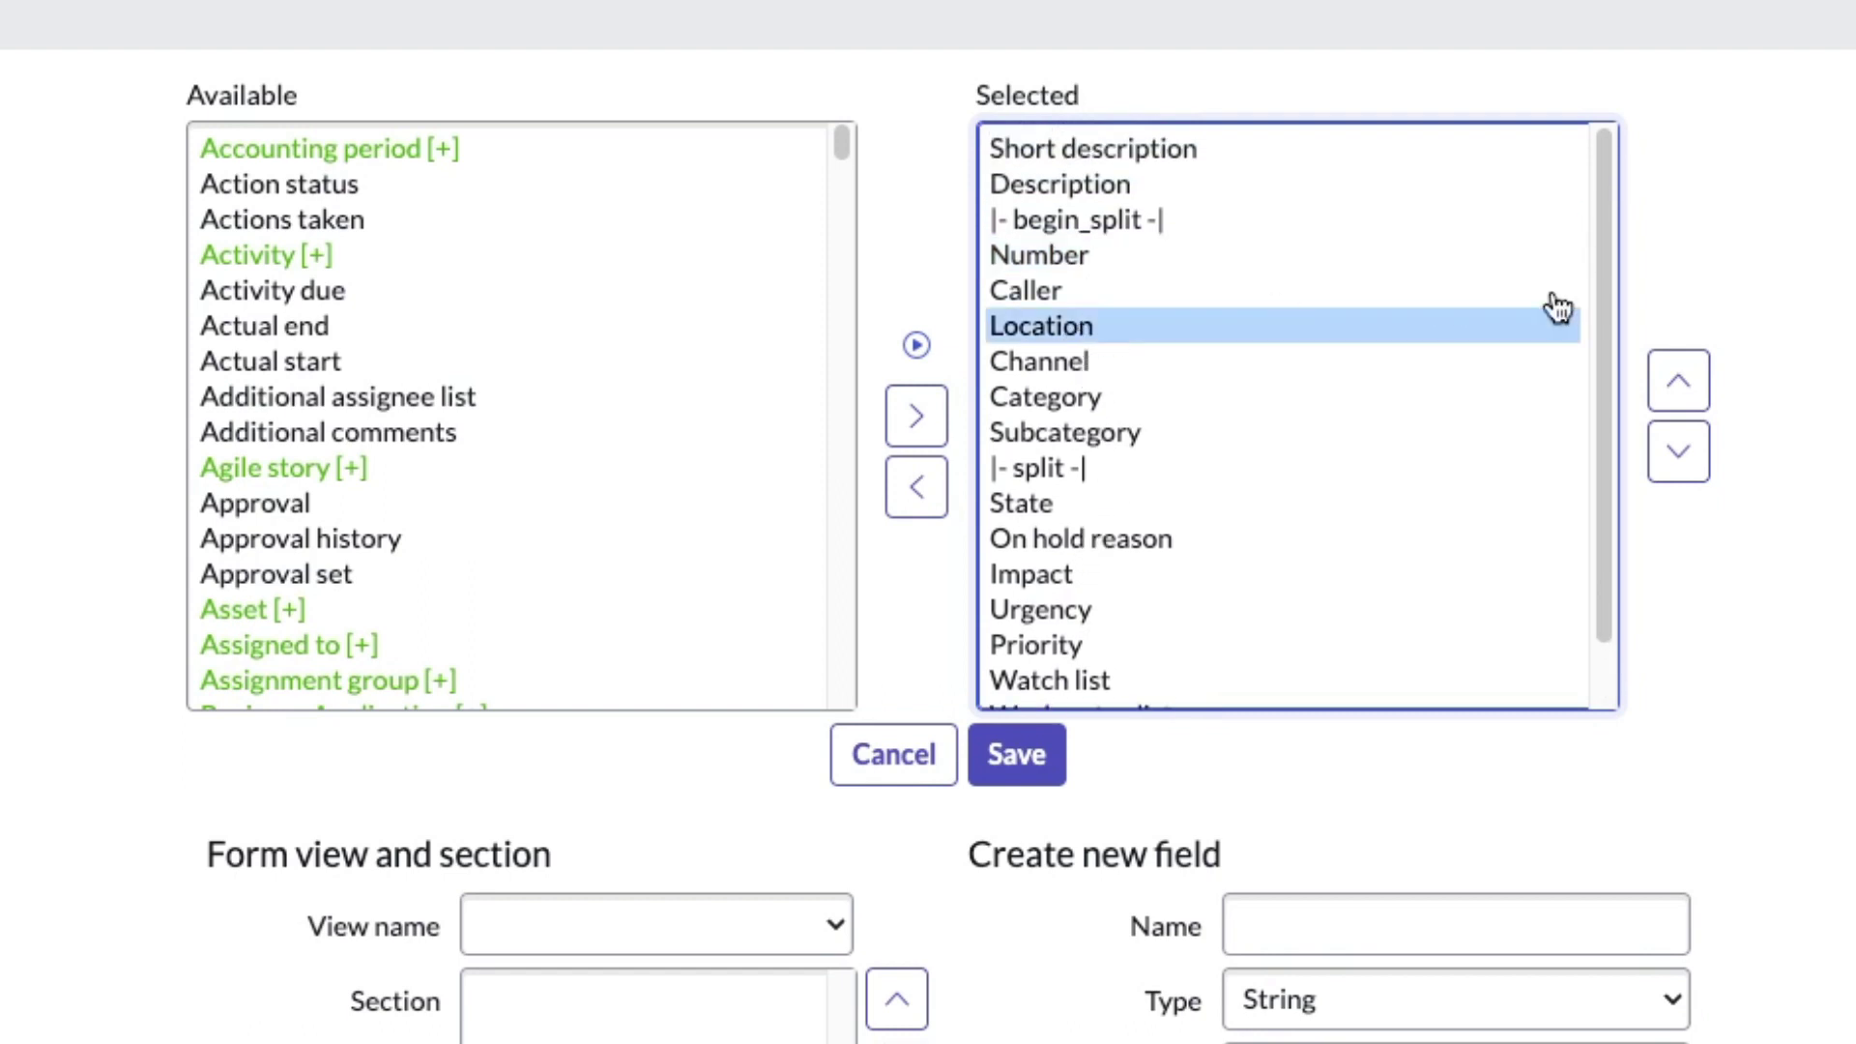
left_click(1675, 380)
left_click(1675, 380)
left_click(1675, 380)
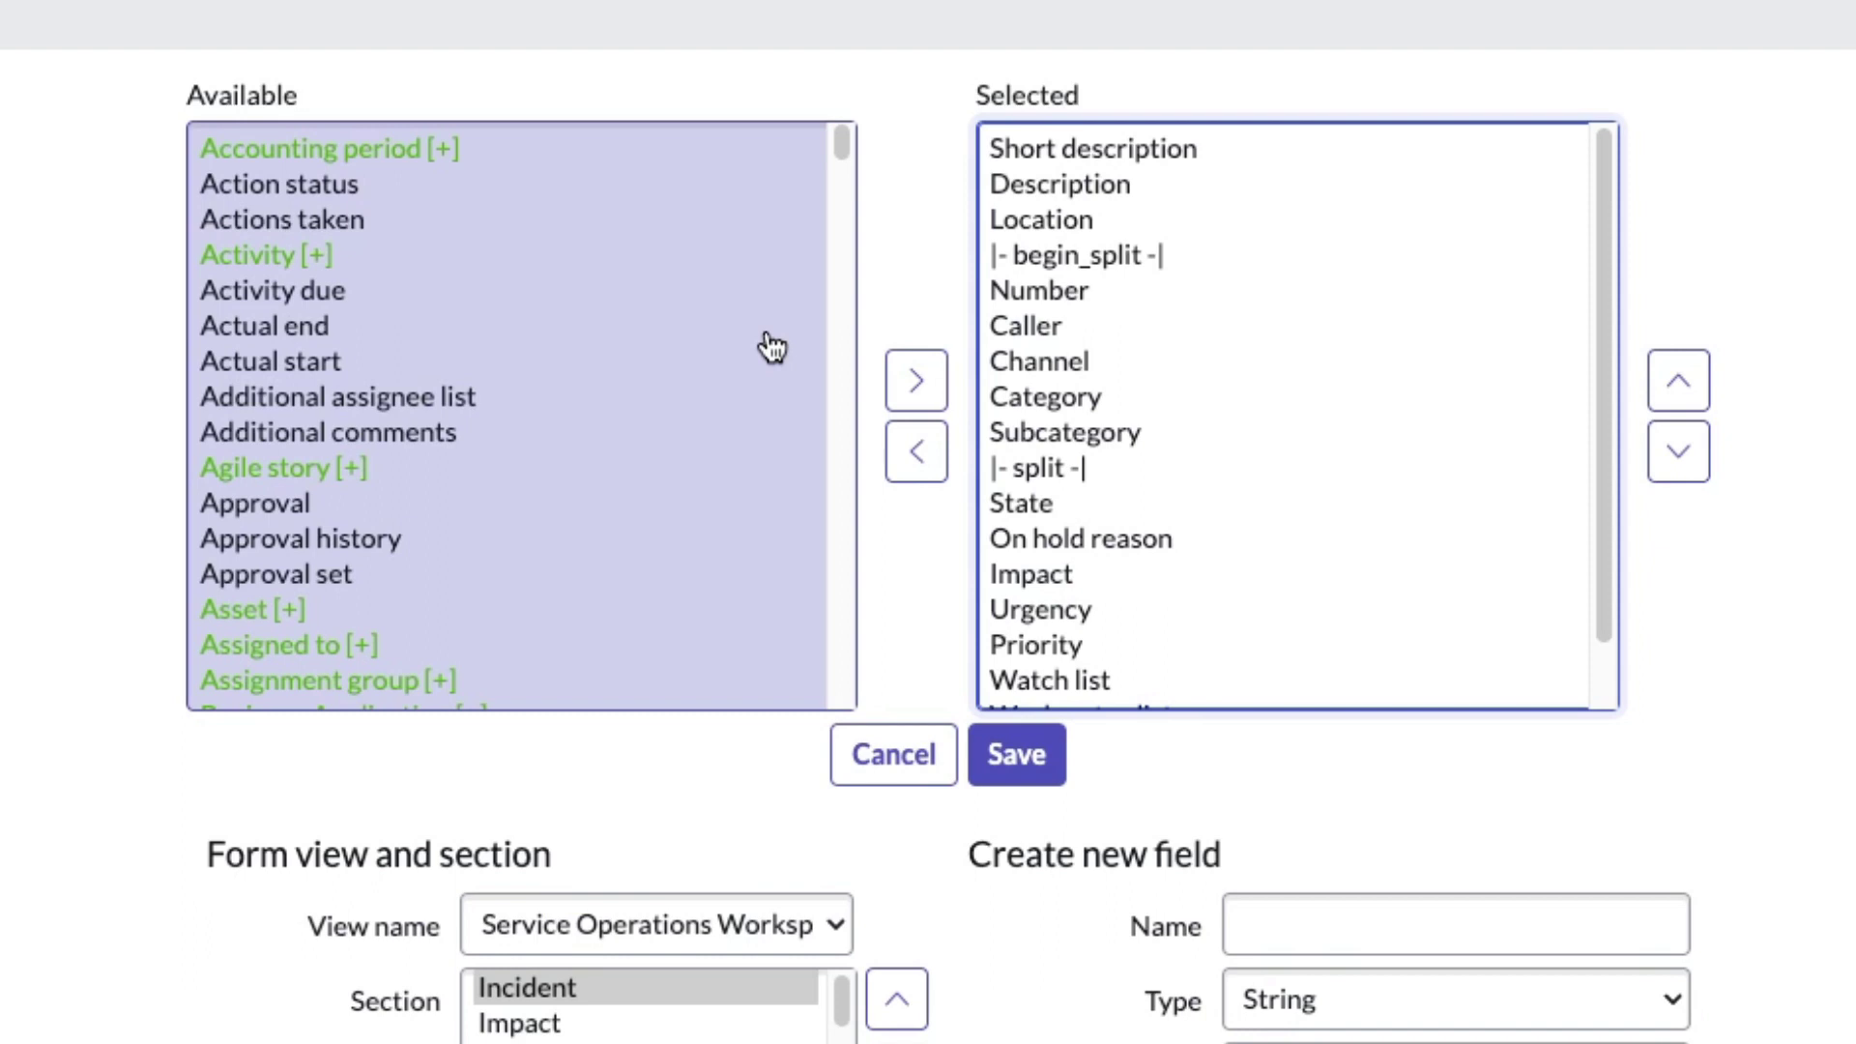
scroll(514, 331, "down", 5)
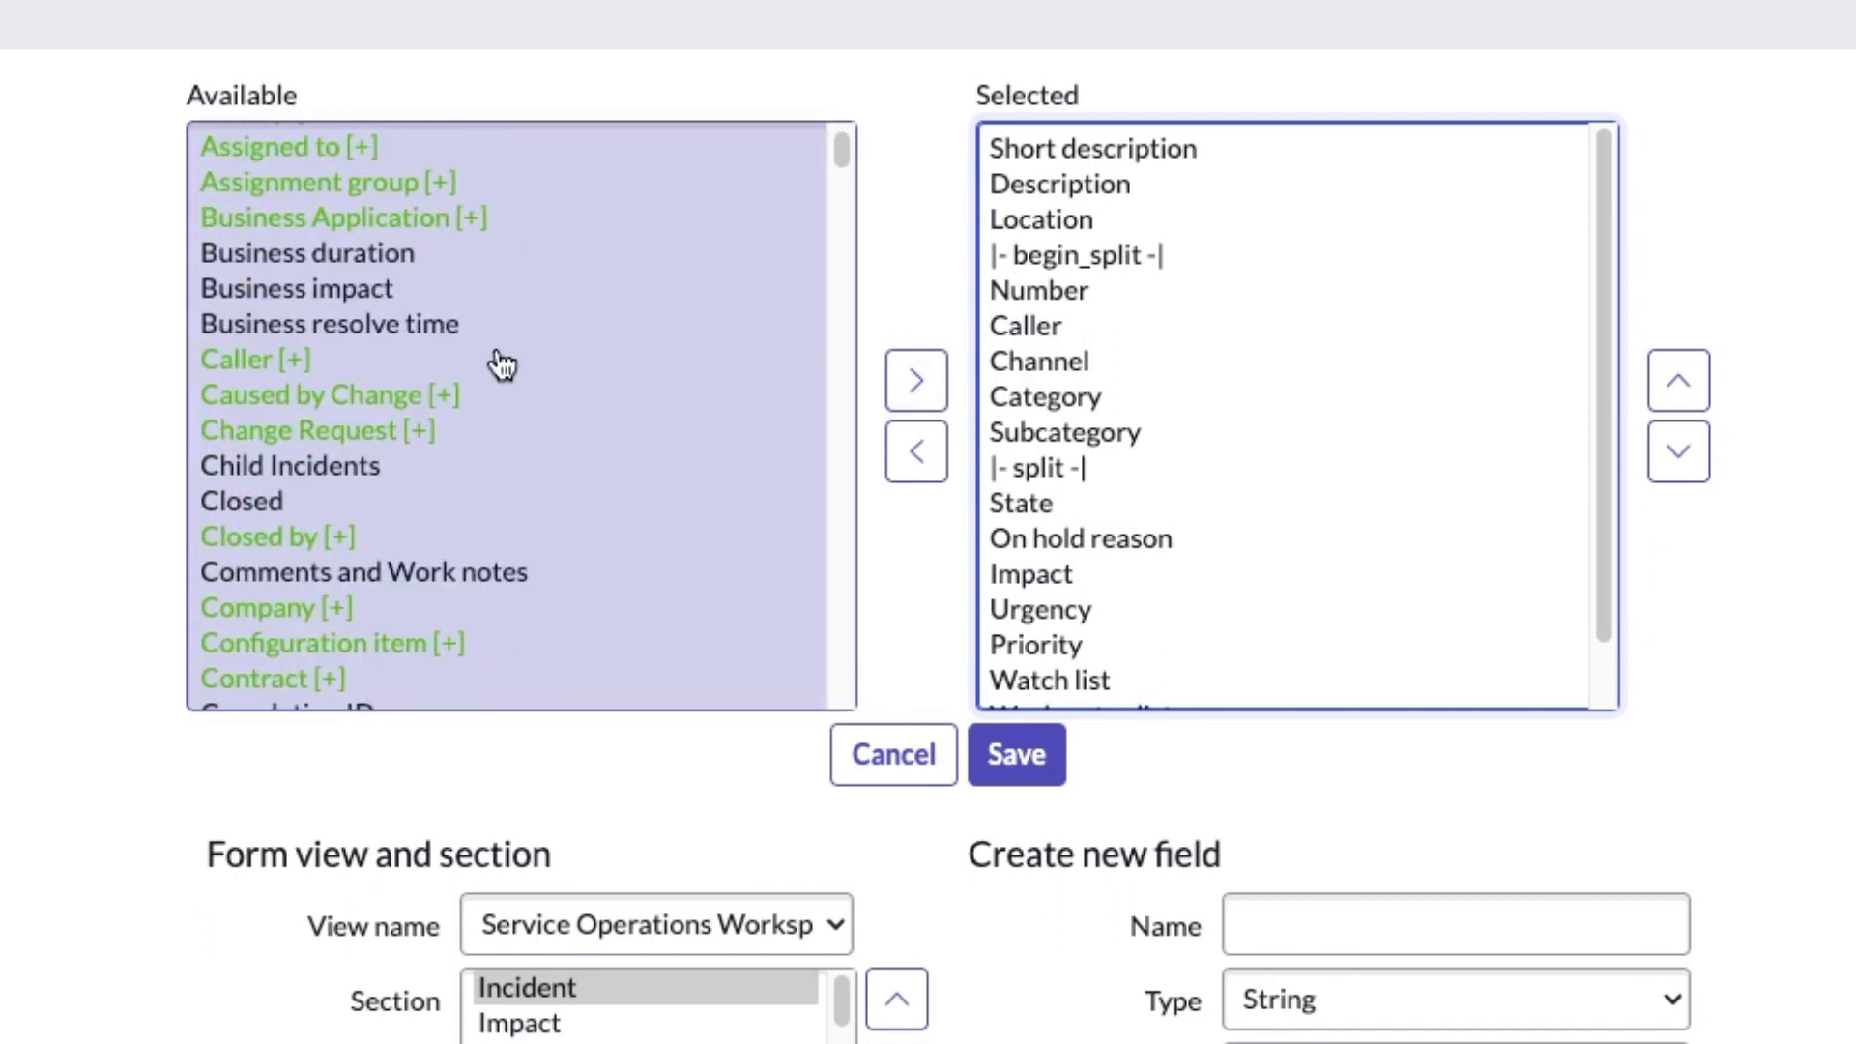
scroll(469, 377, "down", 2)
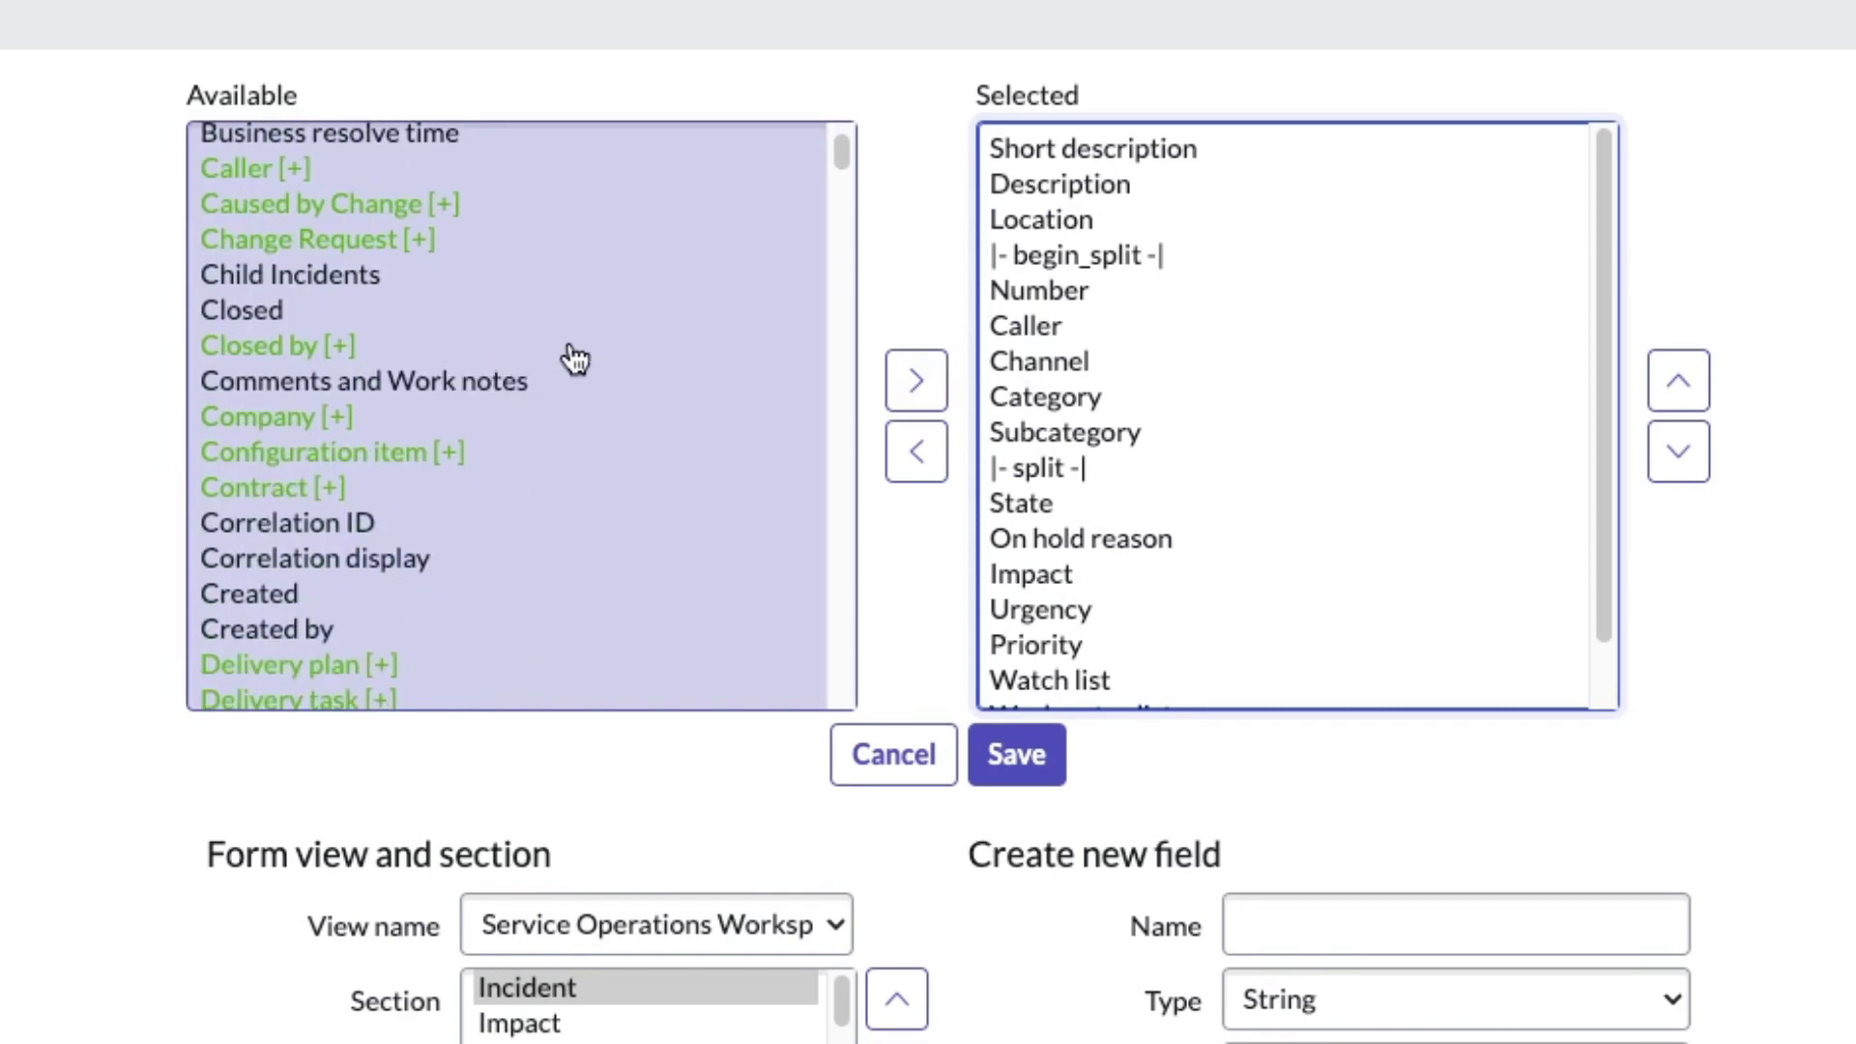
scroll(574, 359, "down", 3)
scroll(553, 377, "down", 5)
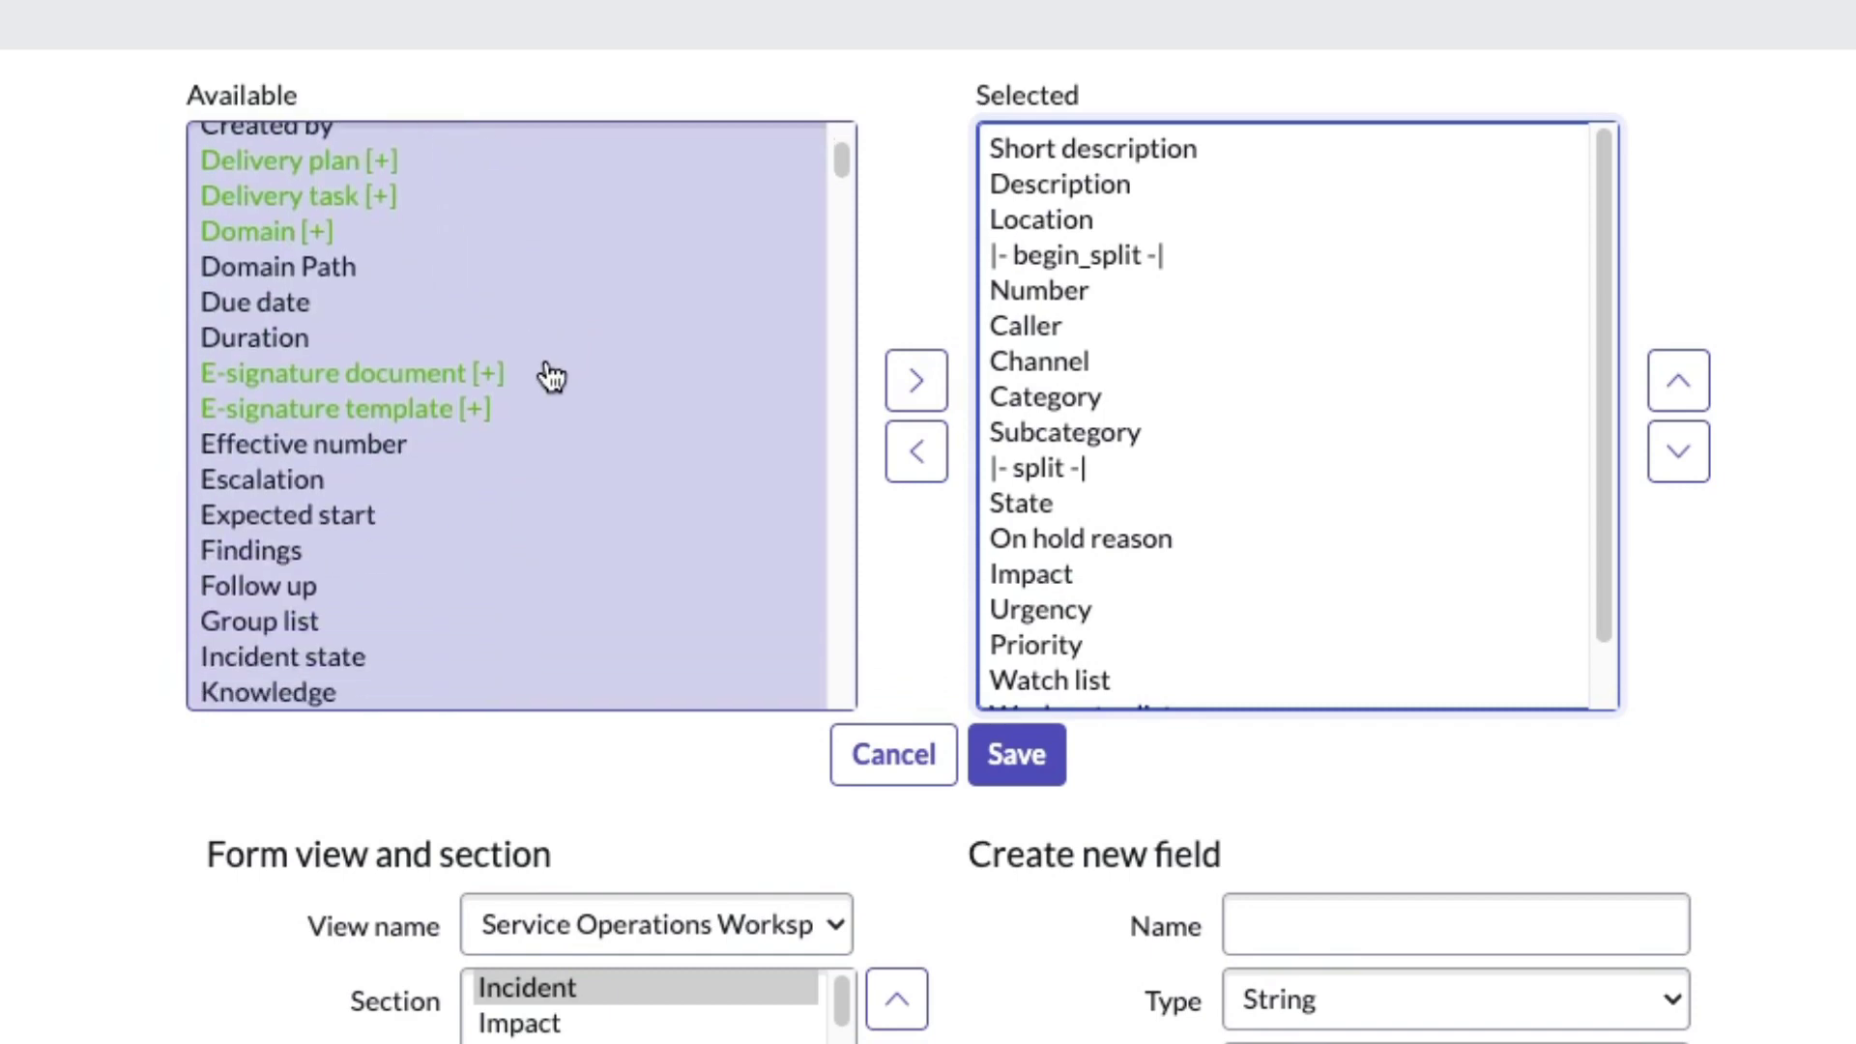
scroll(454, 275, "up", 10)
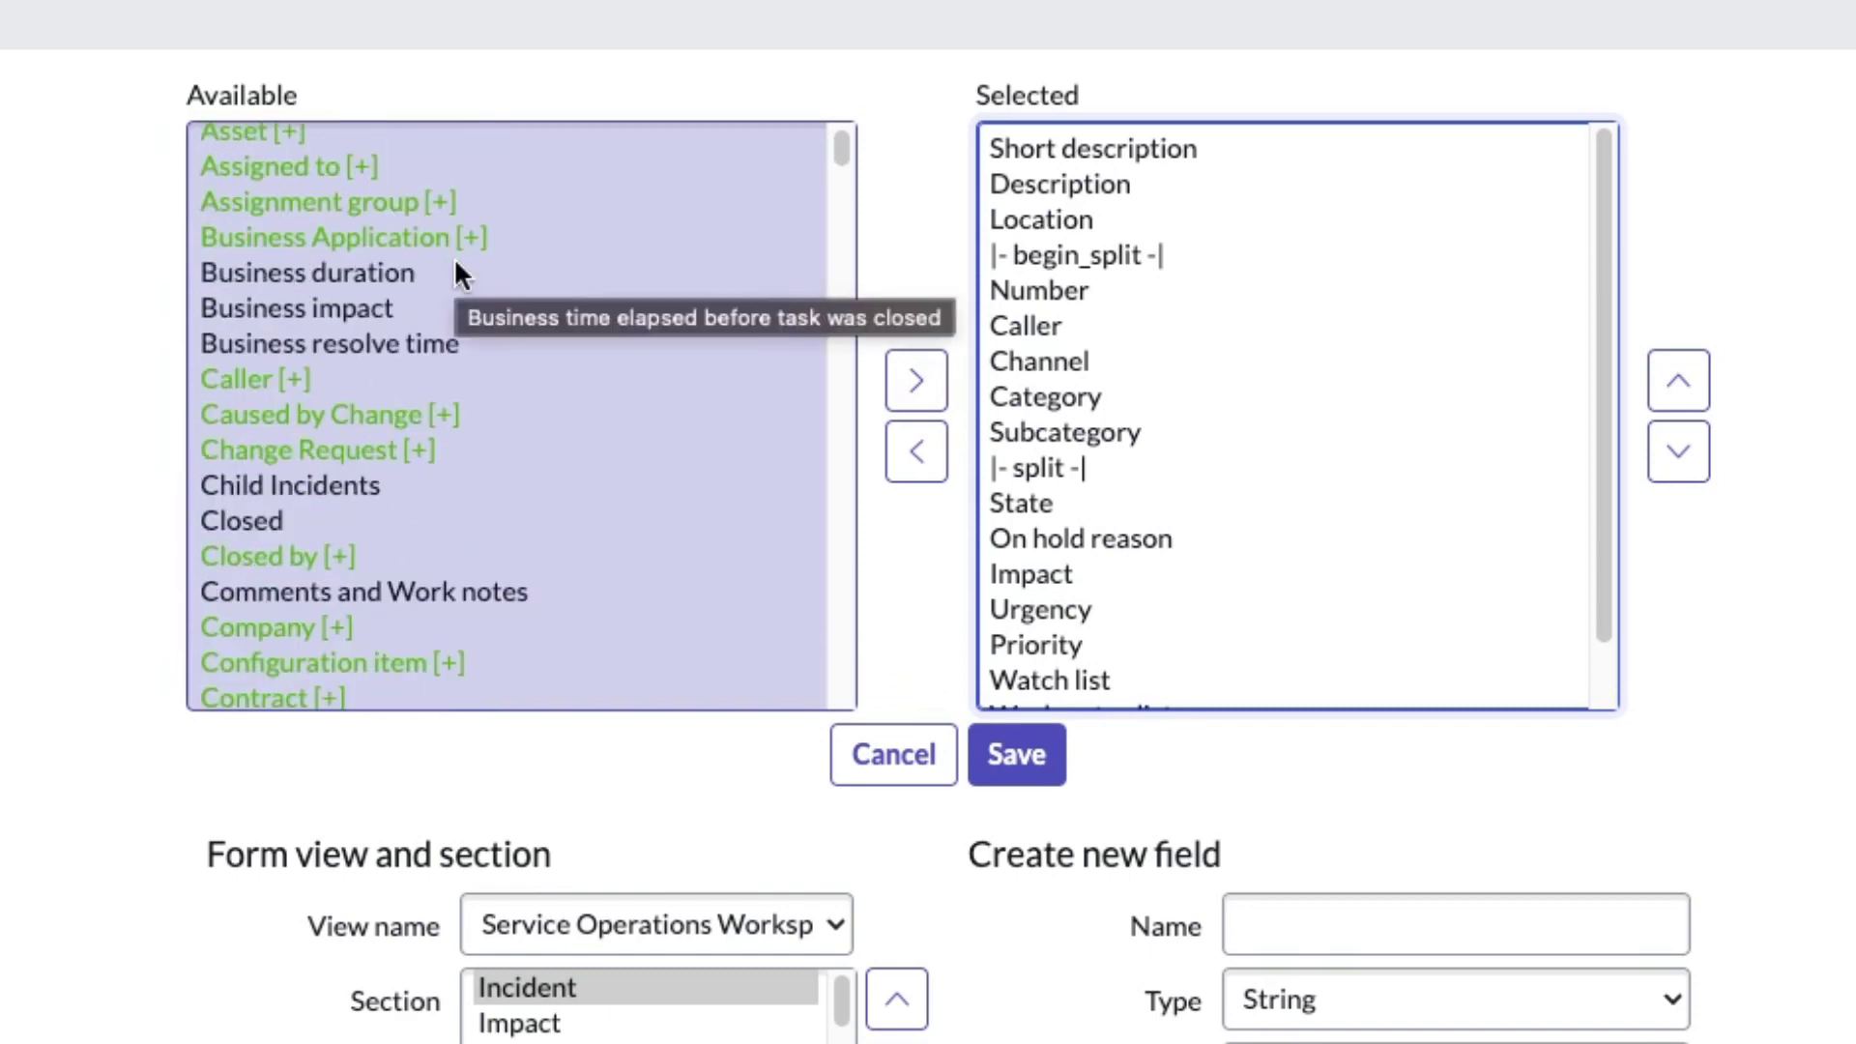
Add Business impact to the Incident form's selected fields and start moving it up.
left_click(315, 304)
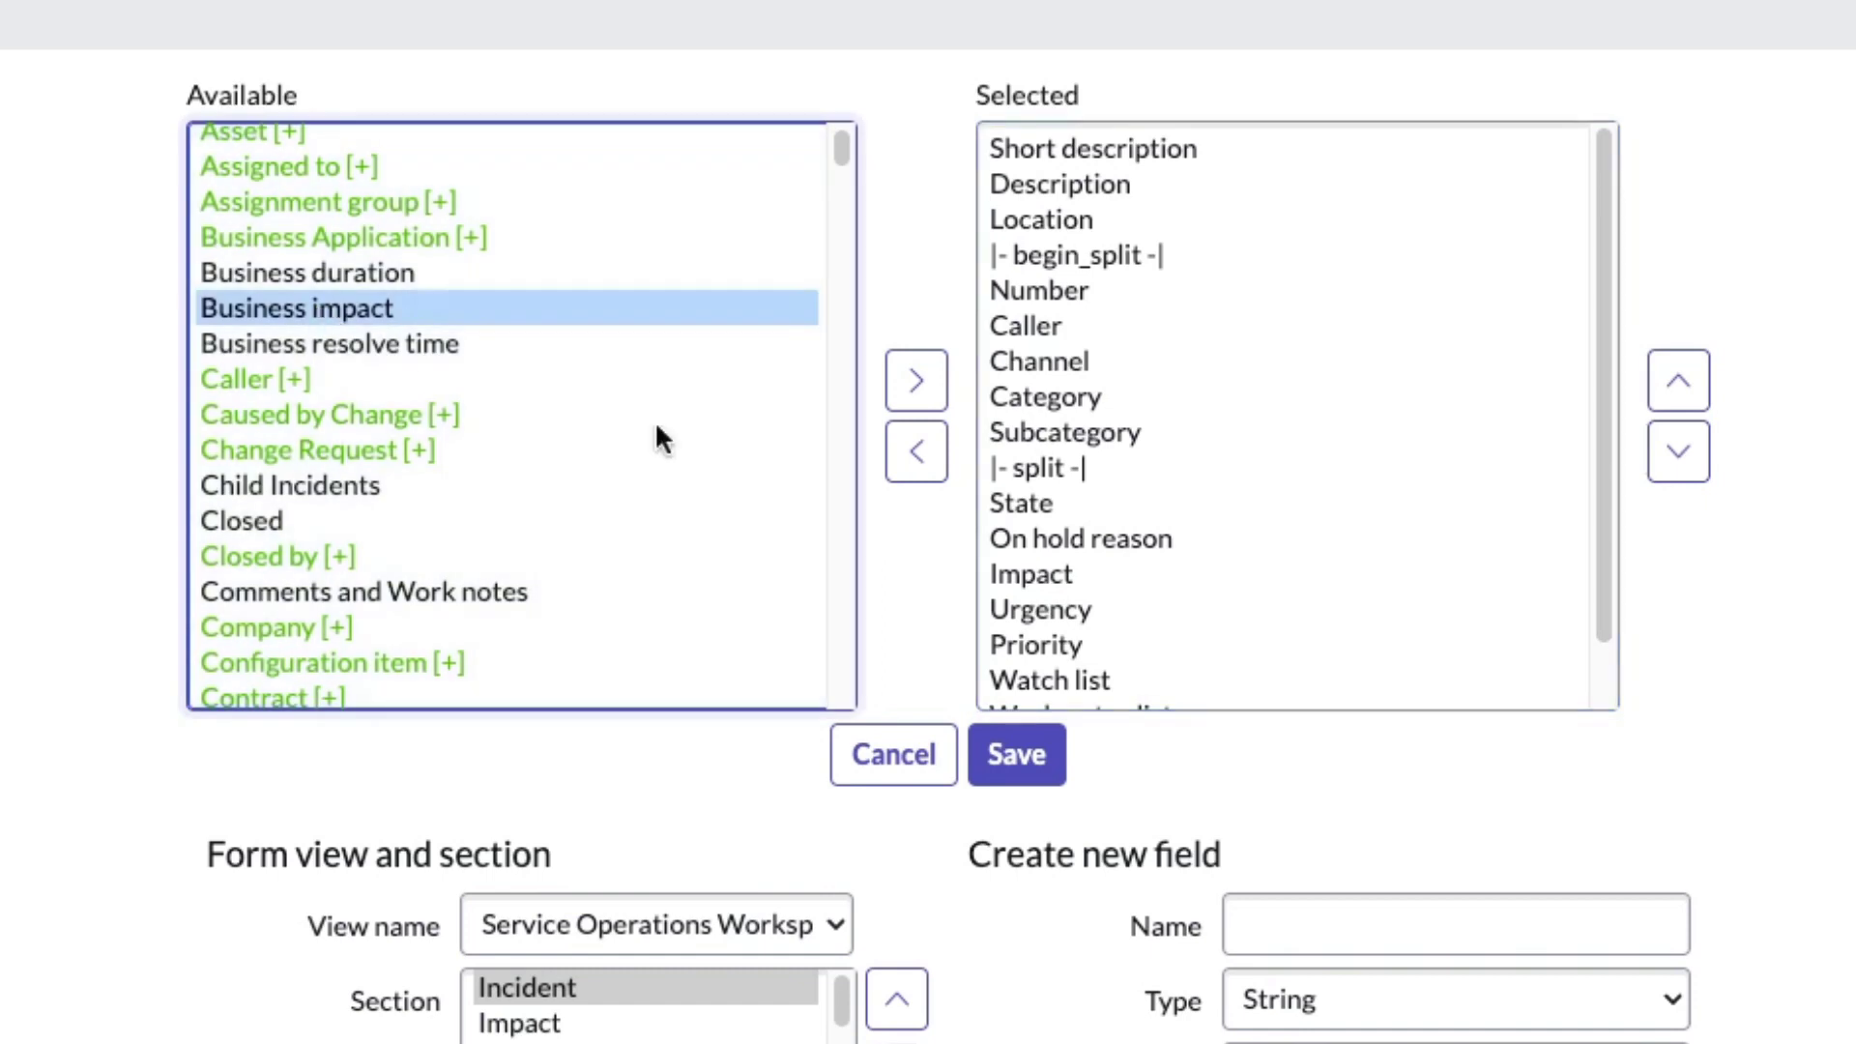
left_click(916, 382)
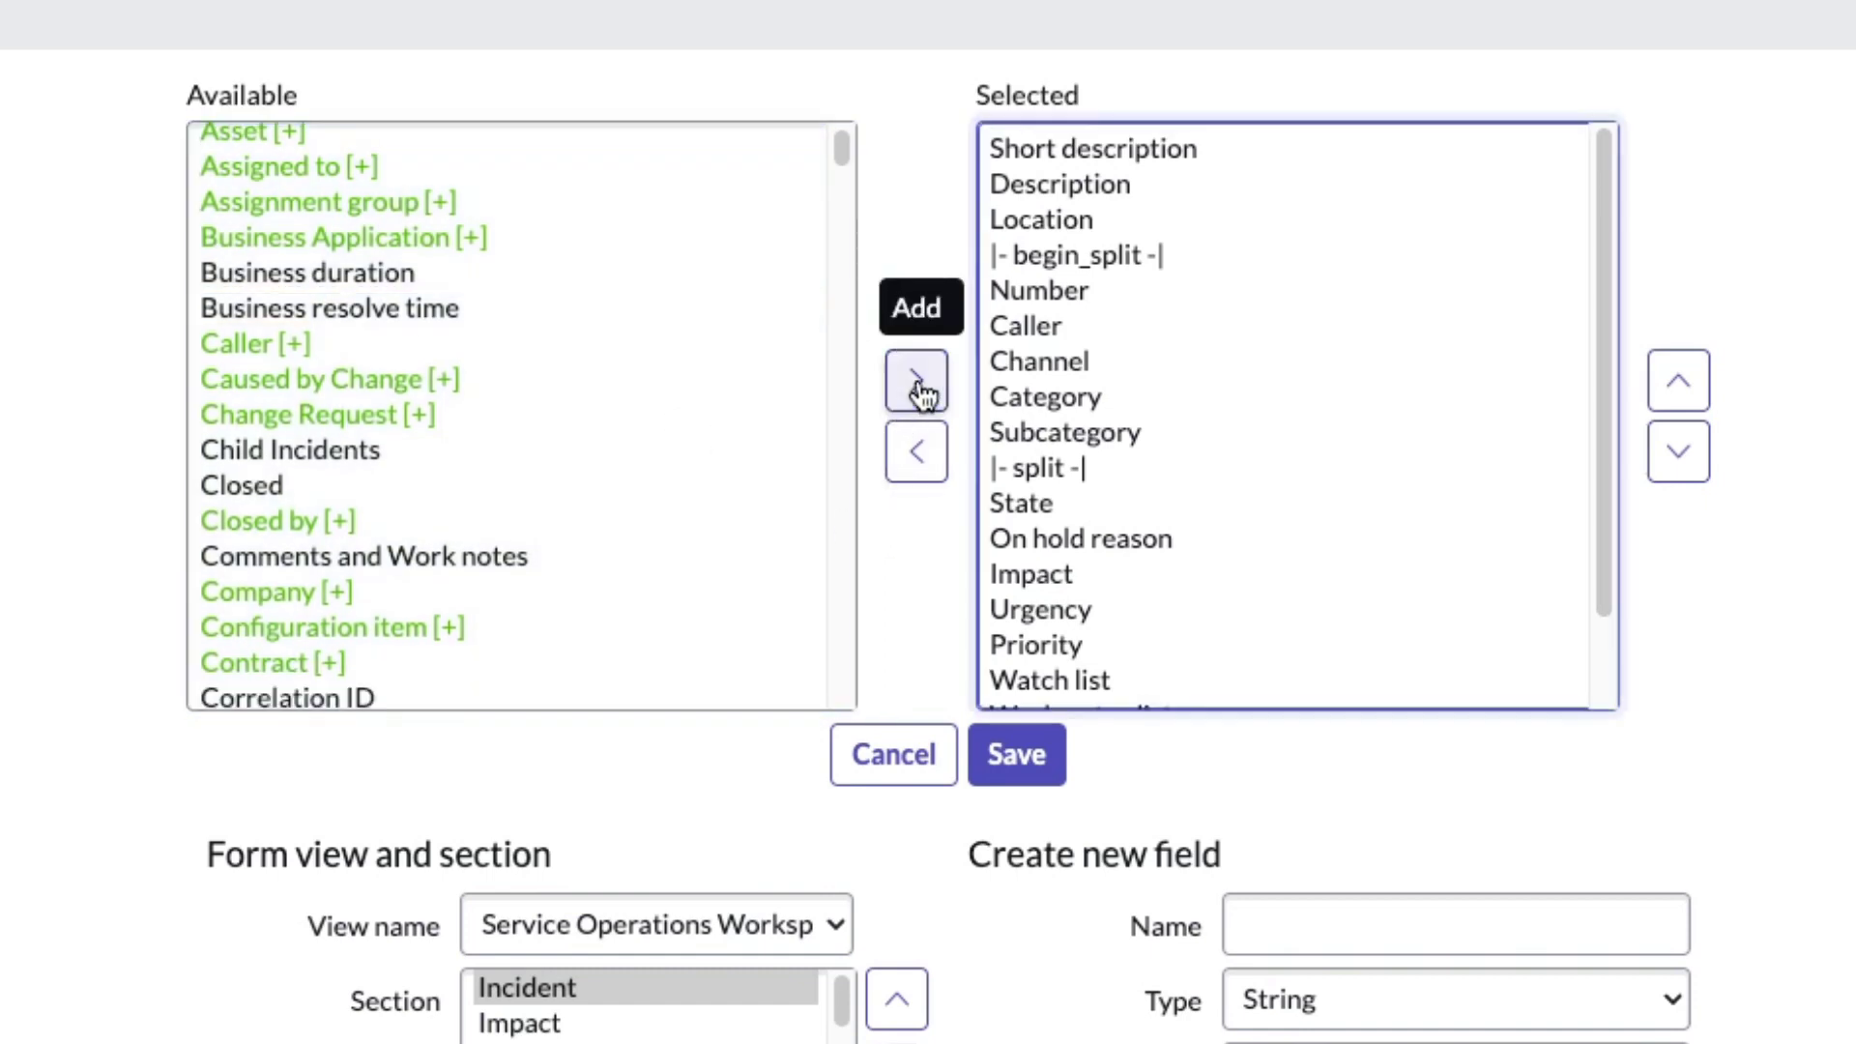
left_click(1678, 387)
left_click(1678, 389)
left_click(1678, 390)
left_click(1679, 391)
left_click(1678, 387)
left_click(1678, 387)
left_click(1678, 387)
left_click(1678, 386)
left_click(1678, 386)
left_click(1678, 387)
Place Business impact directly below Location and save the layout.
scroll(1222, 510, "up", 2)
left_click(1696, 387)
left_click(1697, 386)
left_click(1697, 387)
left_click(1697, 387)
left_click(1697, 387)
left_click(1033, 773)
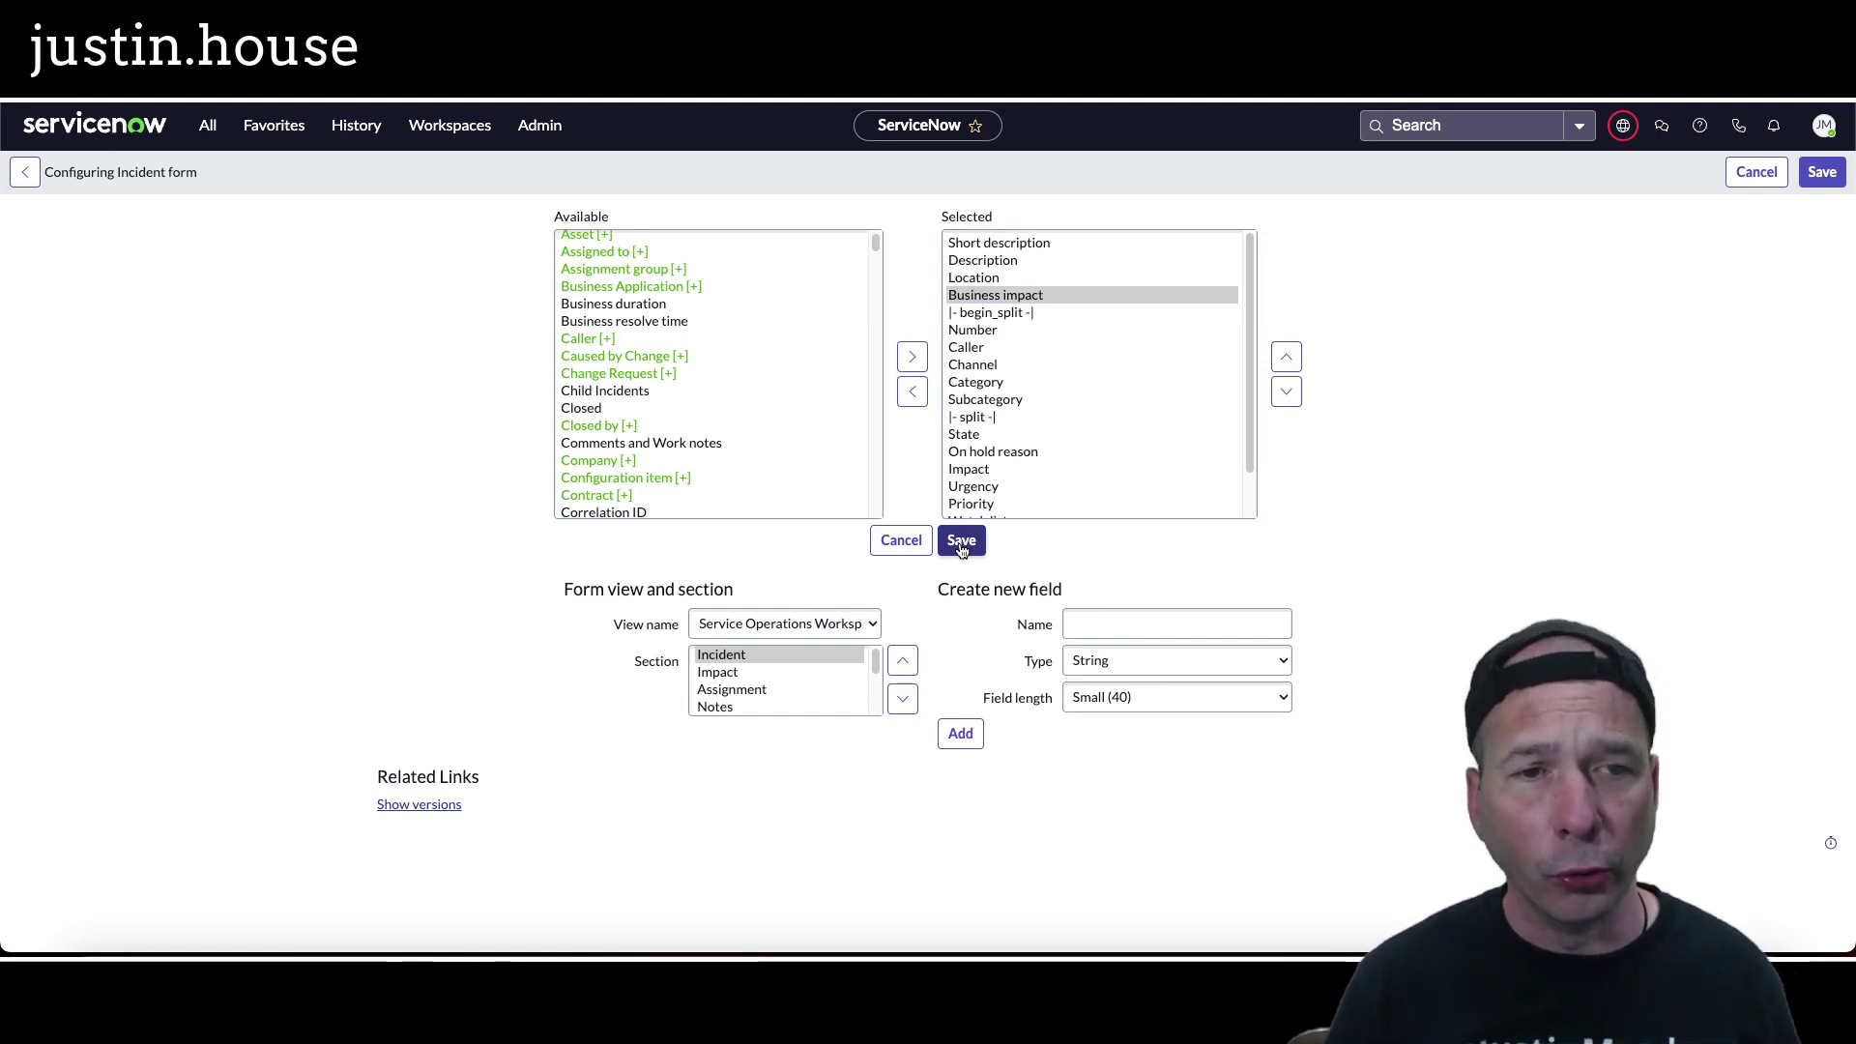
left_click(962, 543)
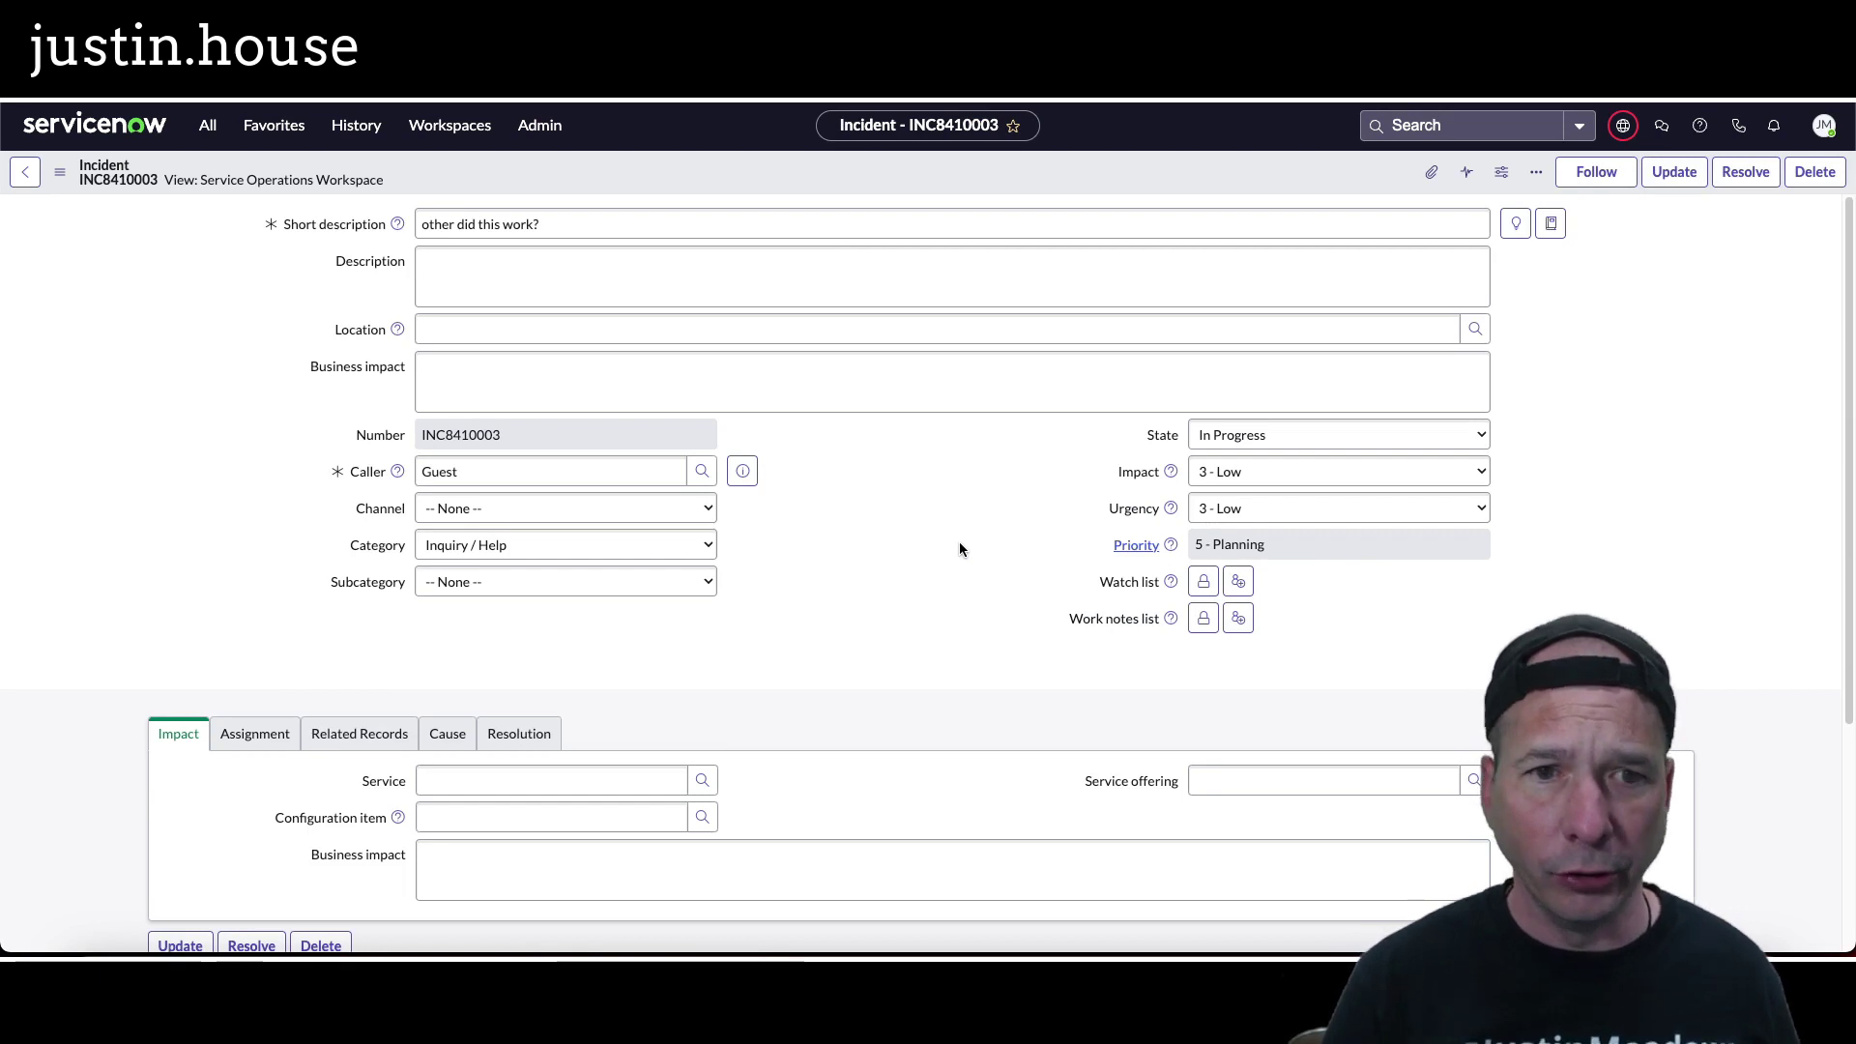
Open INC0400009 'System is down' in Service Operations Workspace to view its Details form.
left_click(450, 124)
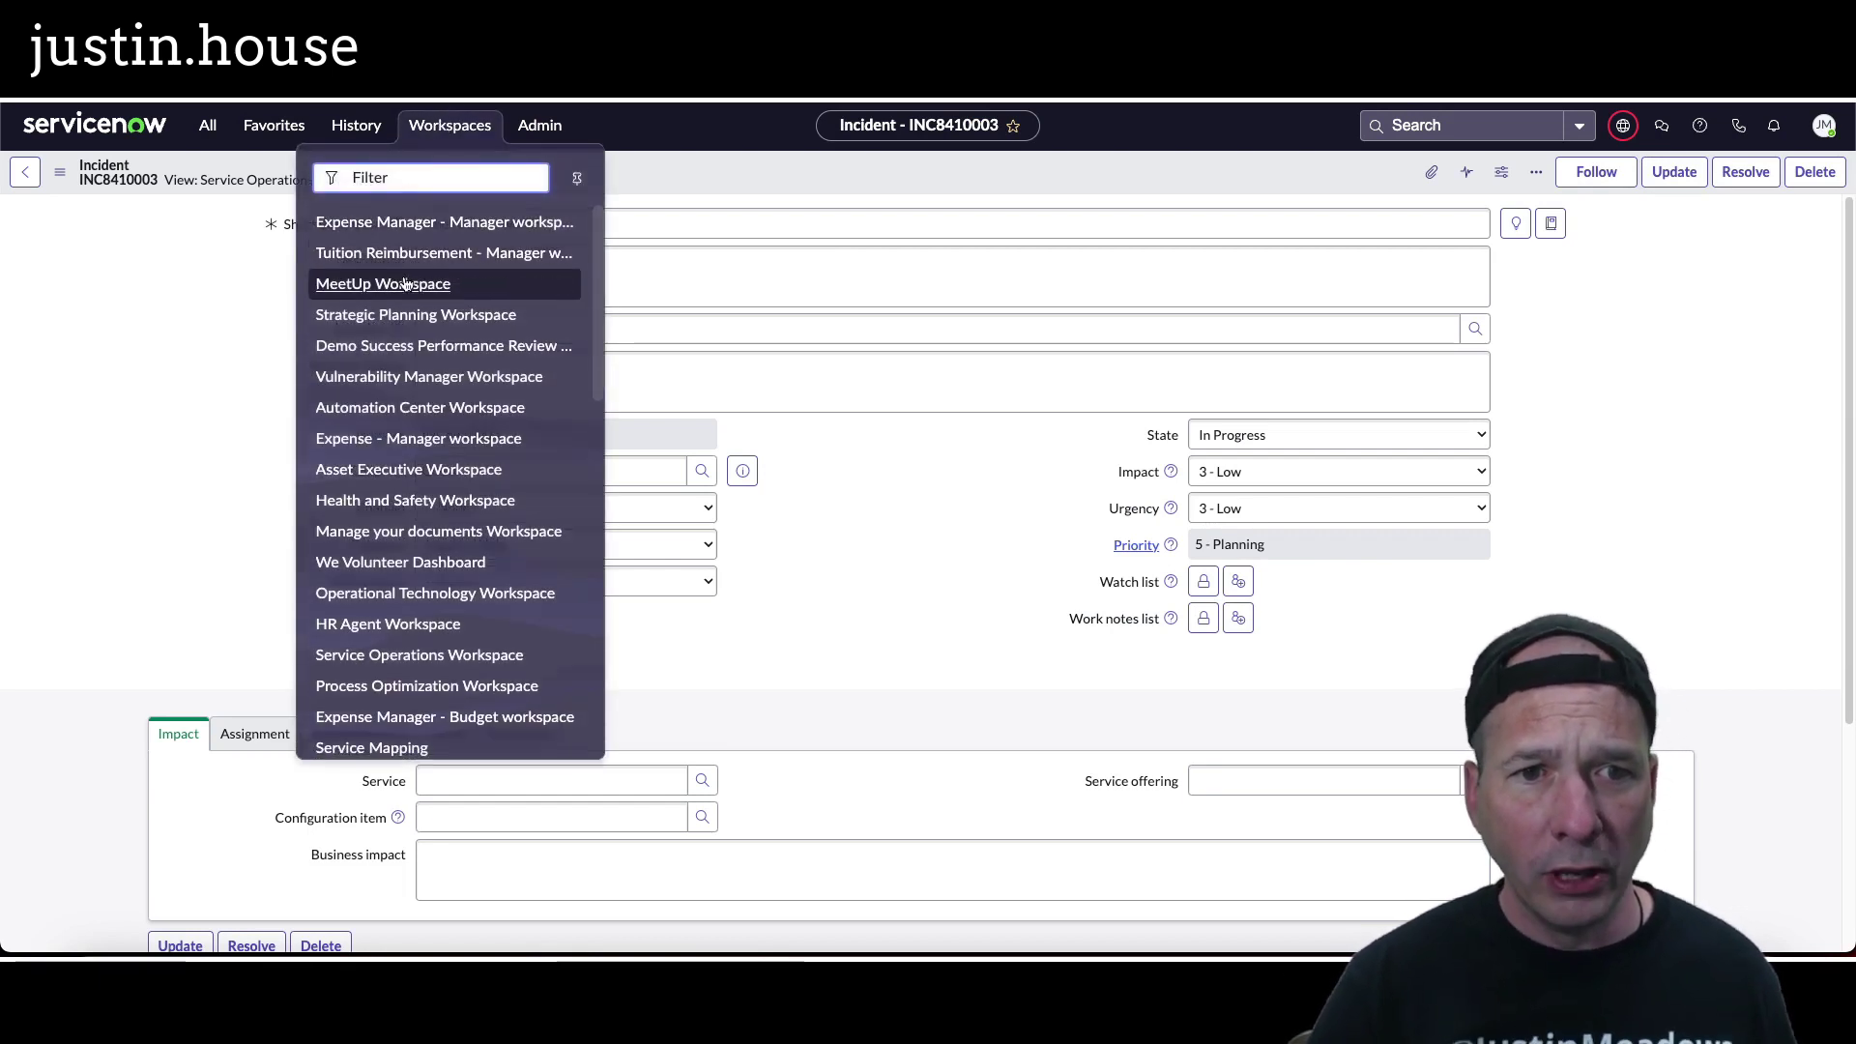
left_click(418, 653)
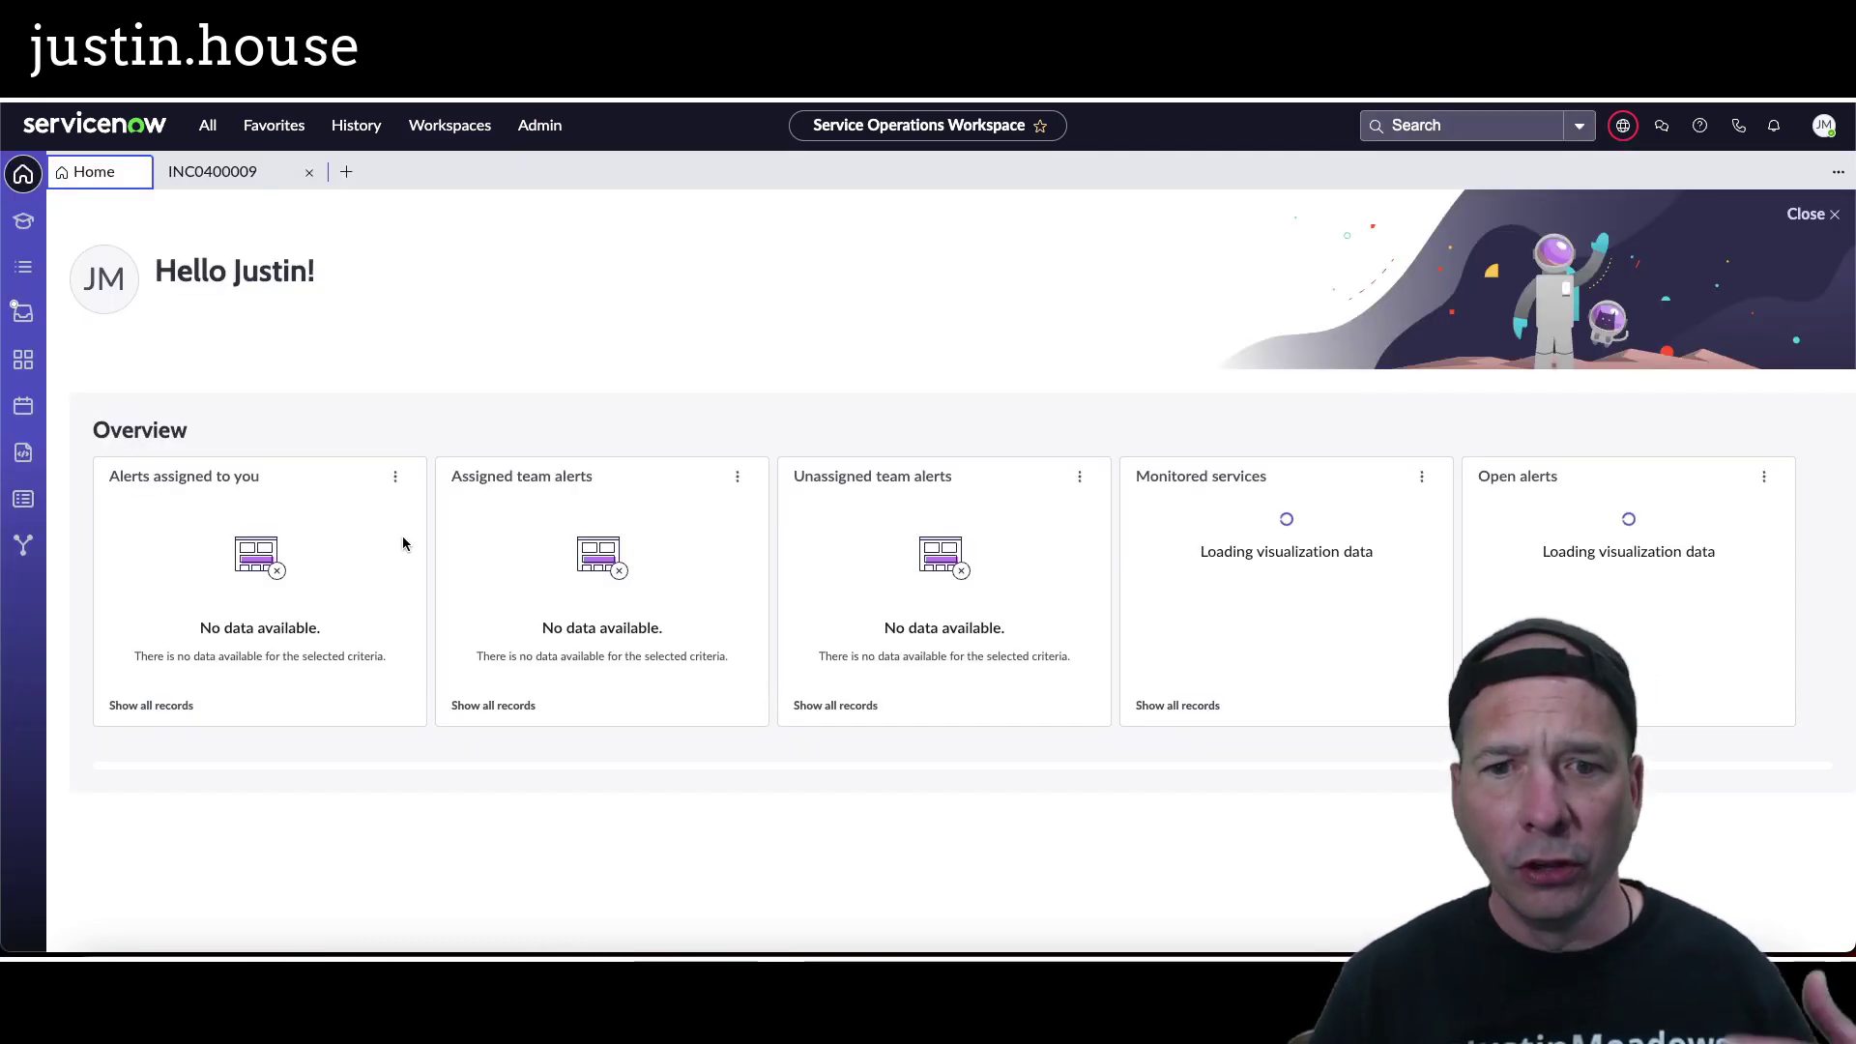
left_click(257, 181)
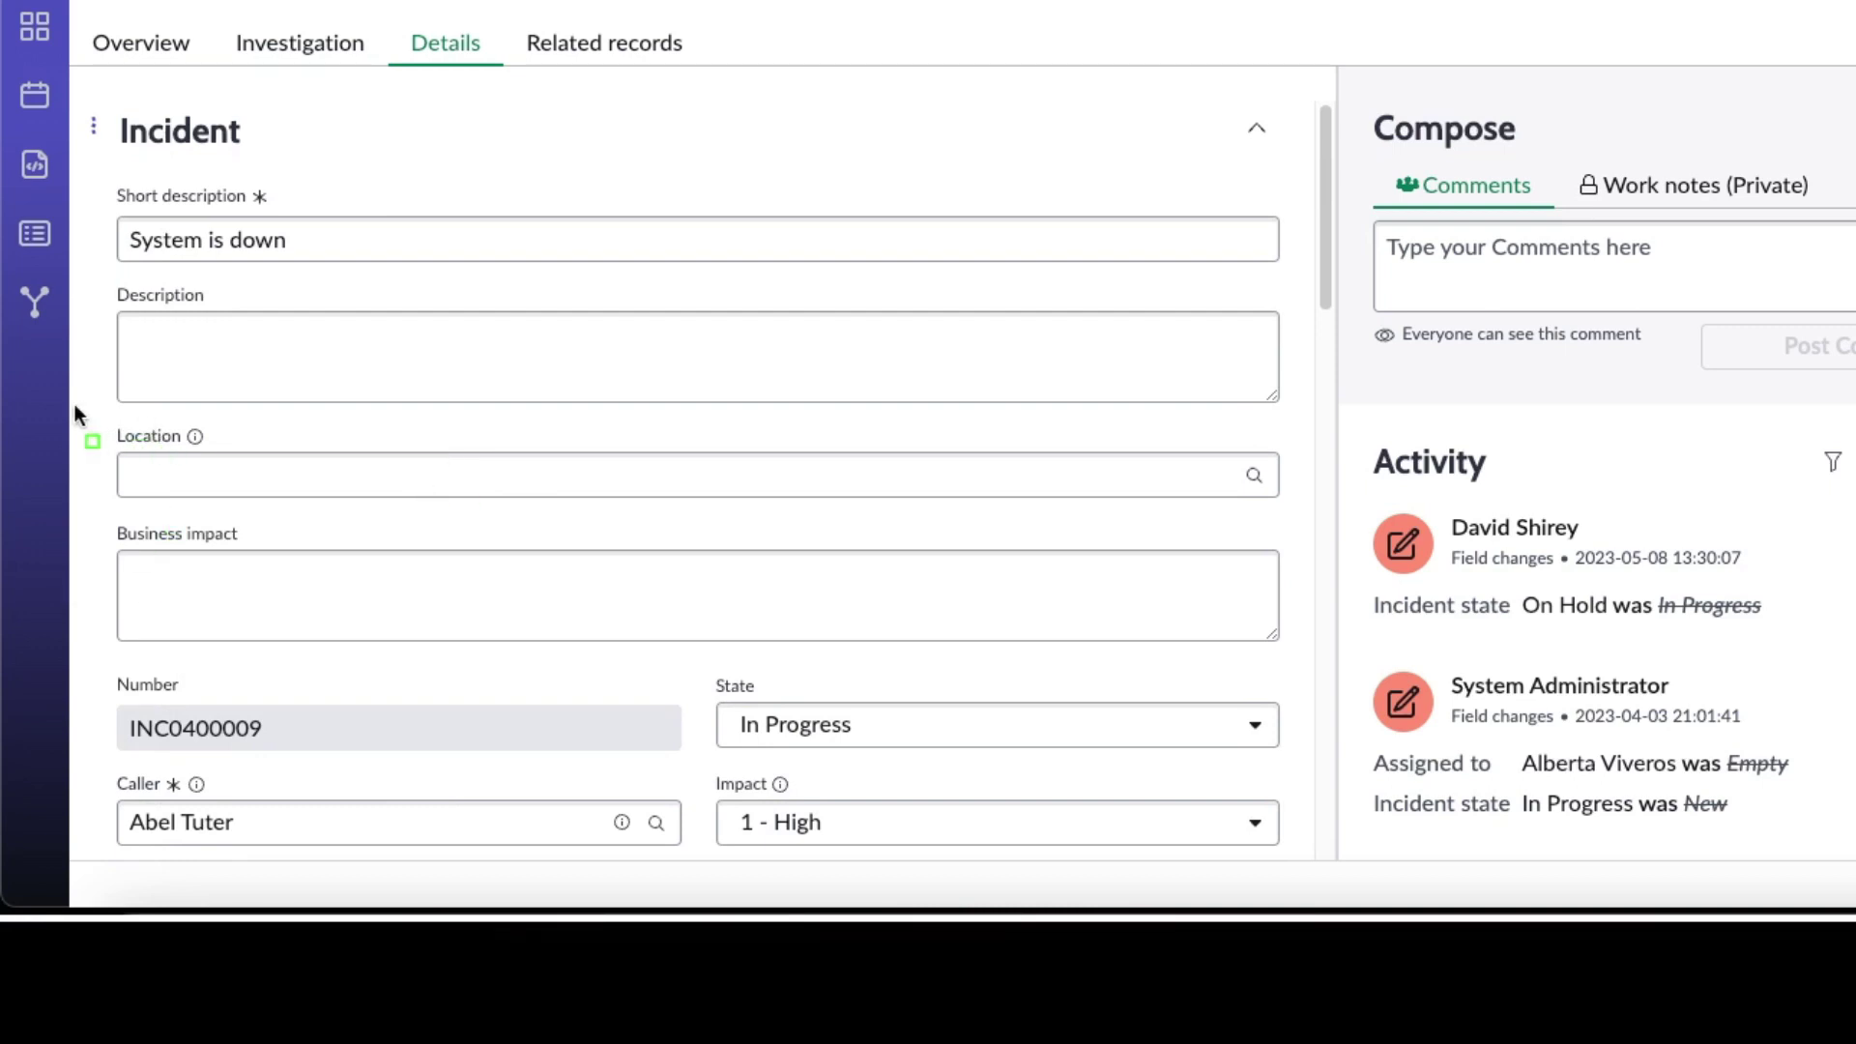
left_click_drag(92, 397, 1296, 674)
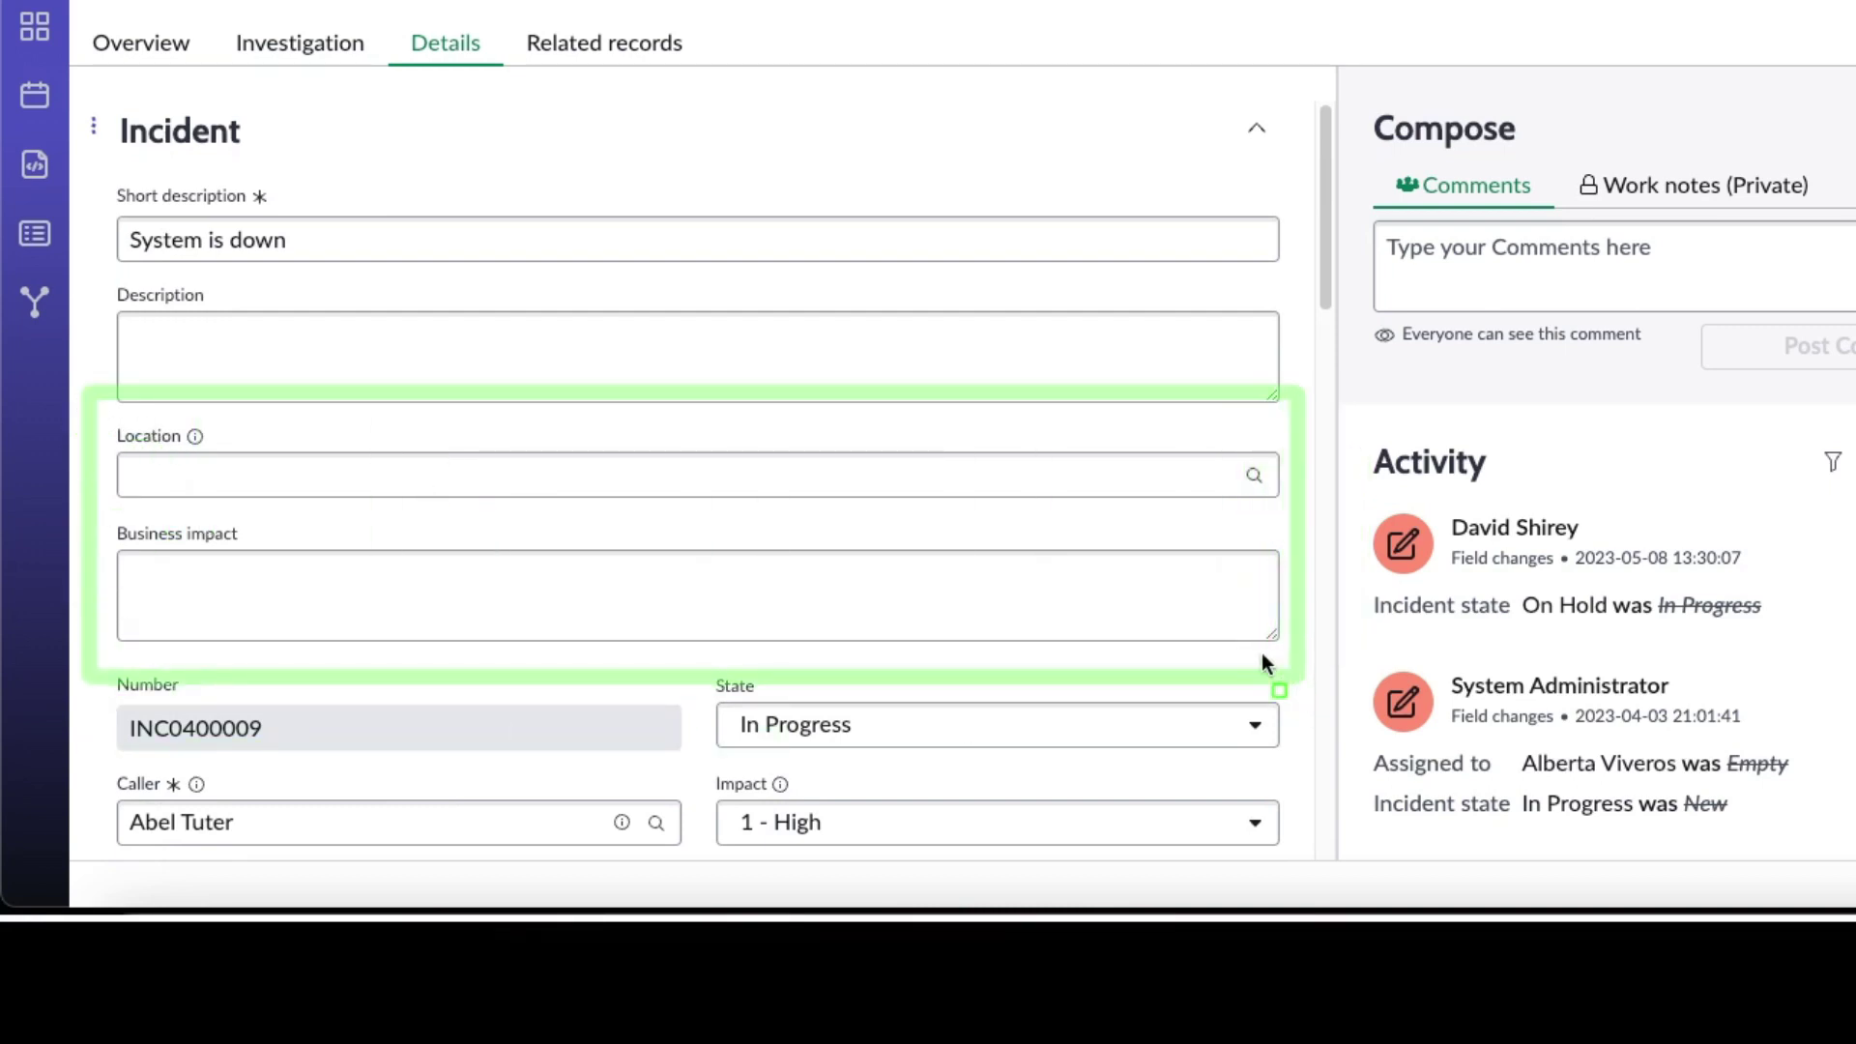
scroll(725, 448, "down", 6)
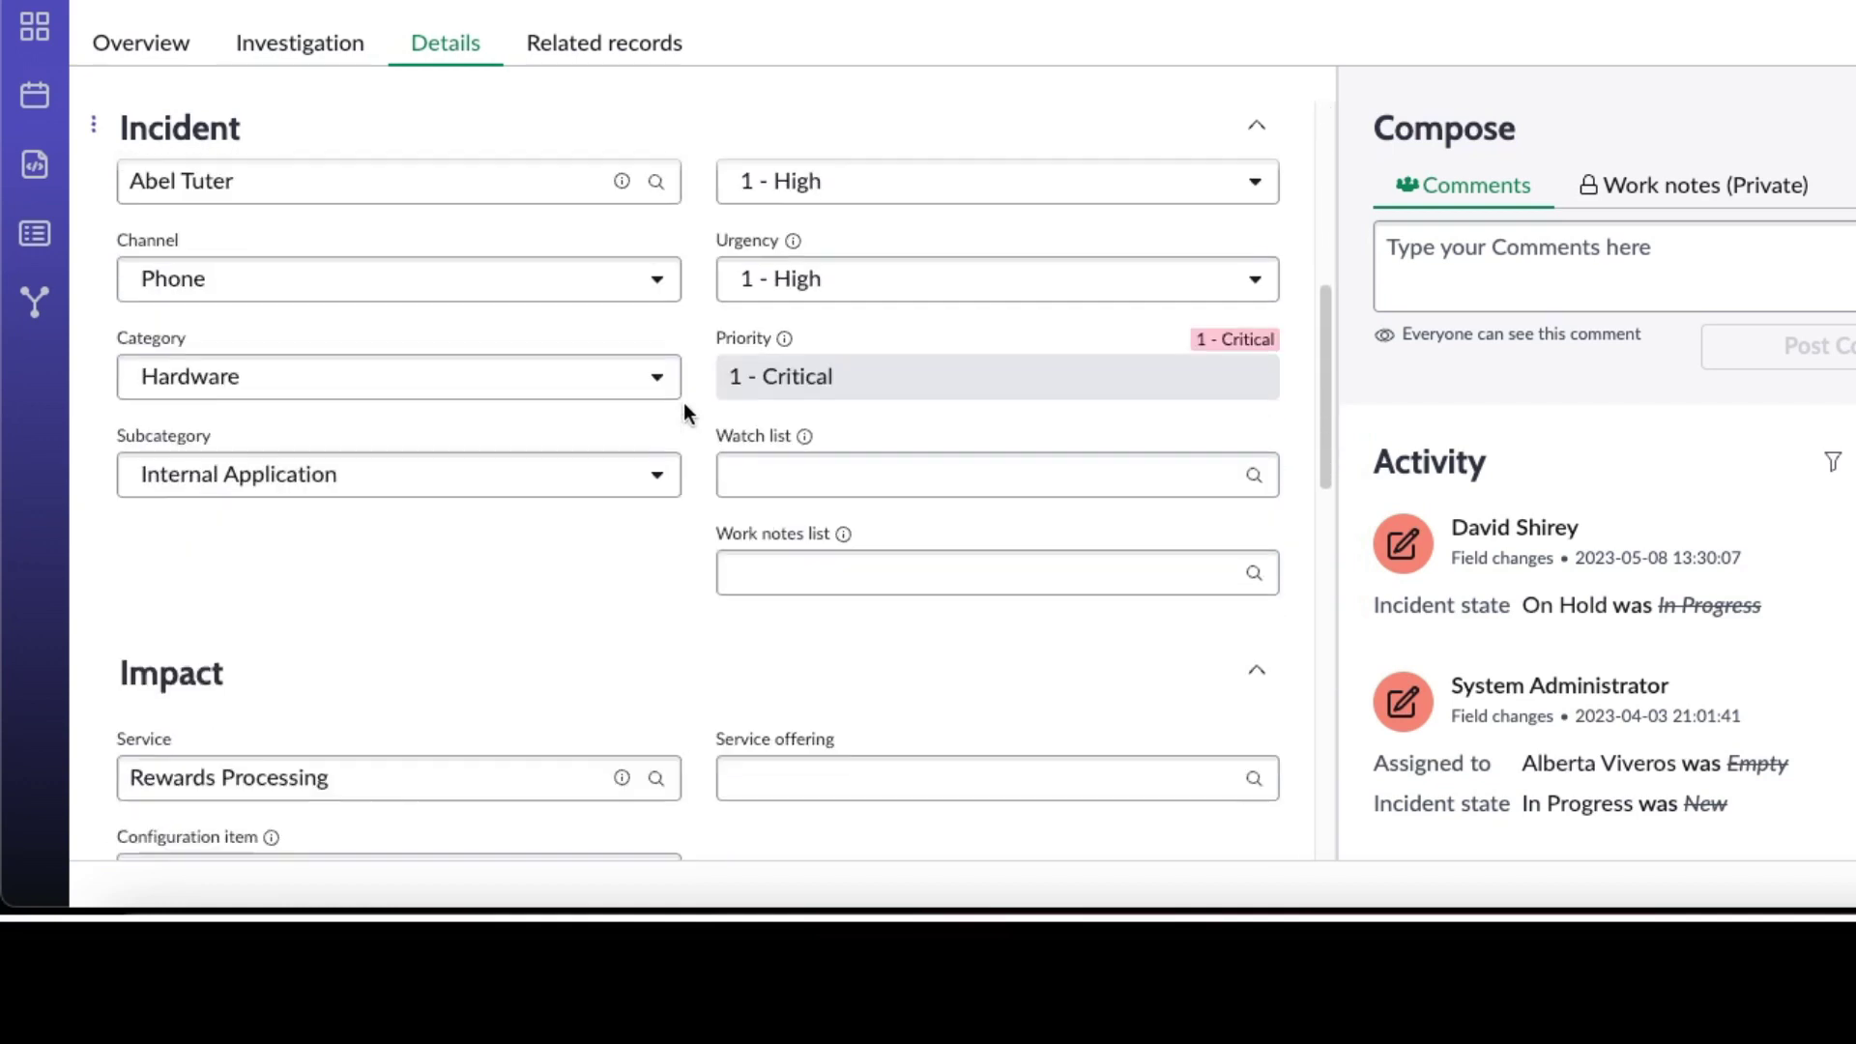
left_click(418, 581)
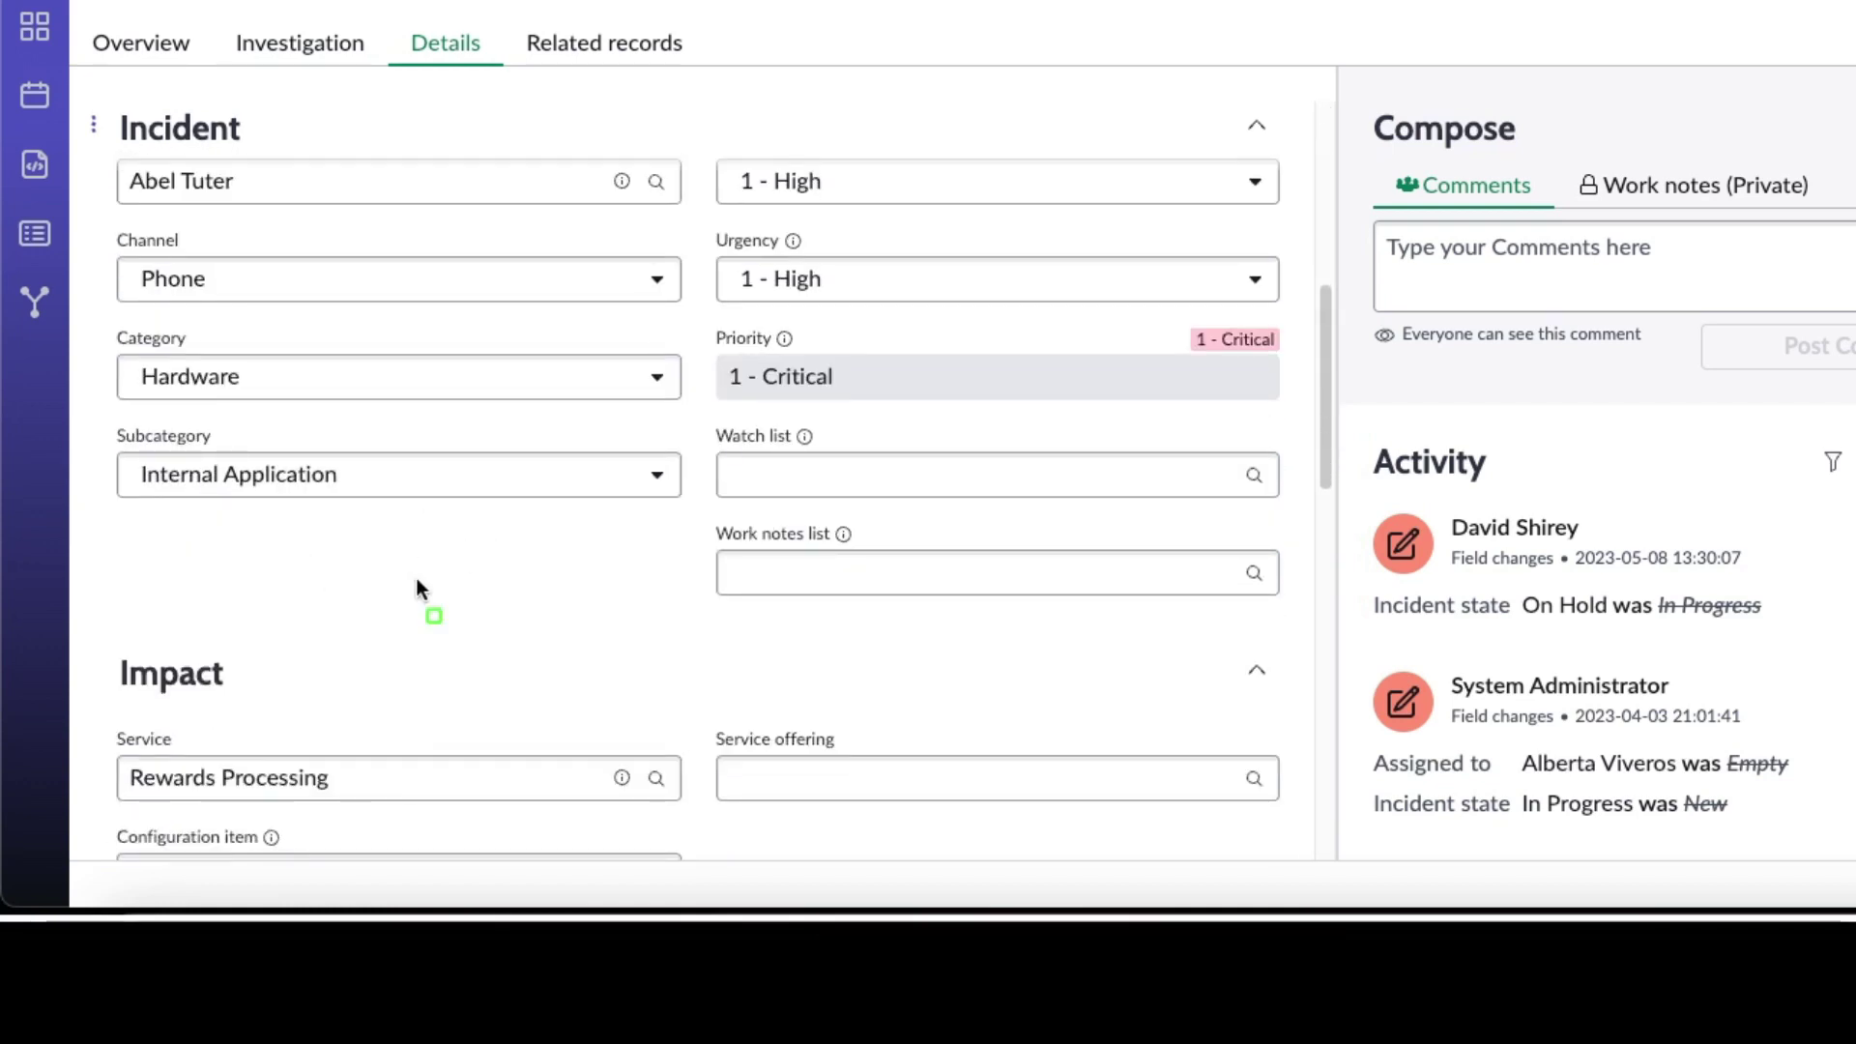
left_click_drag(108, 517, 706, 605)
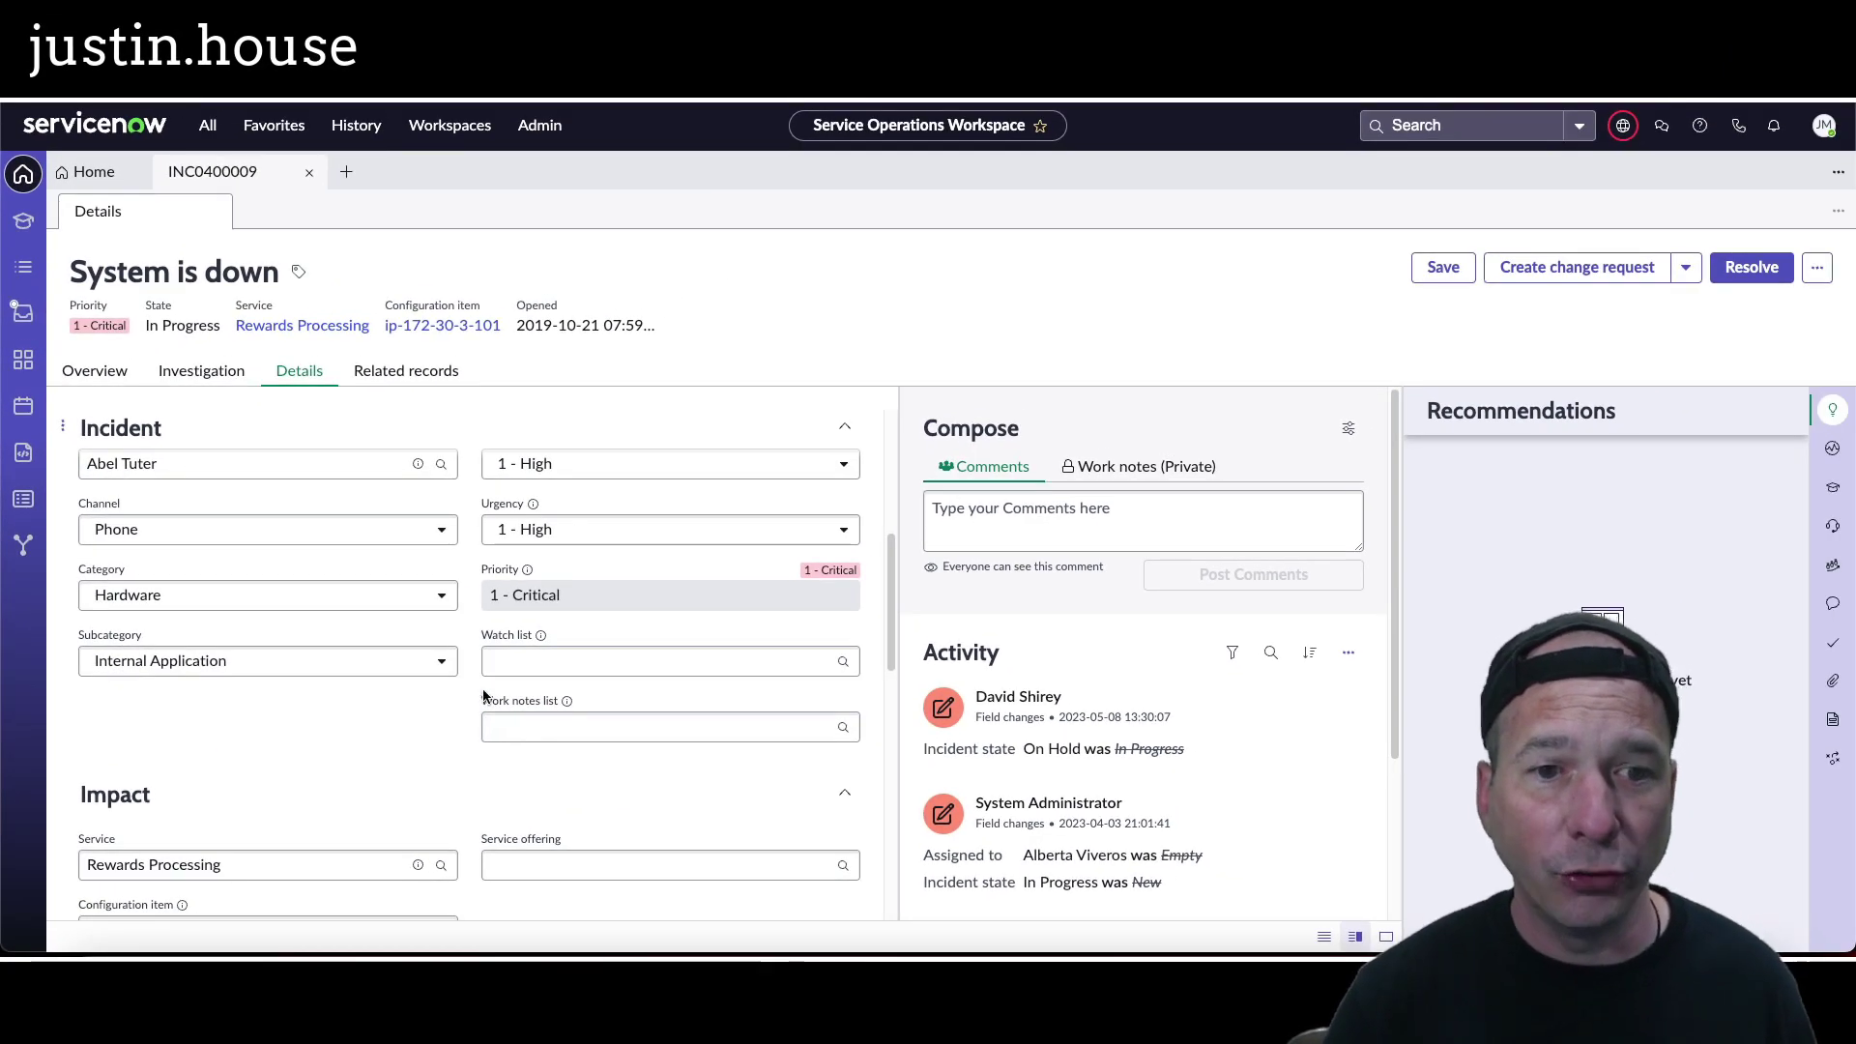
scroll(601, 603, "up", 6)
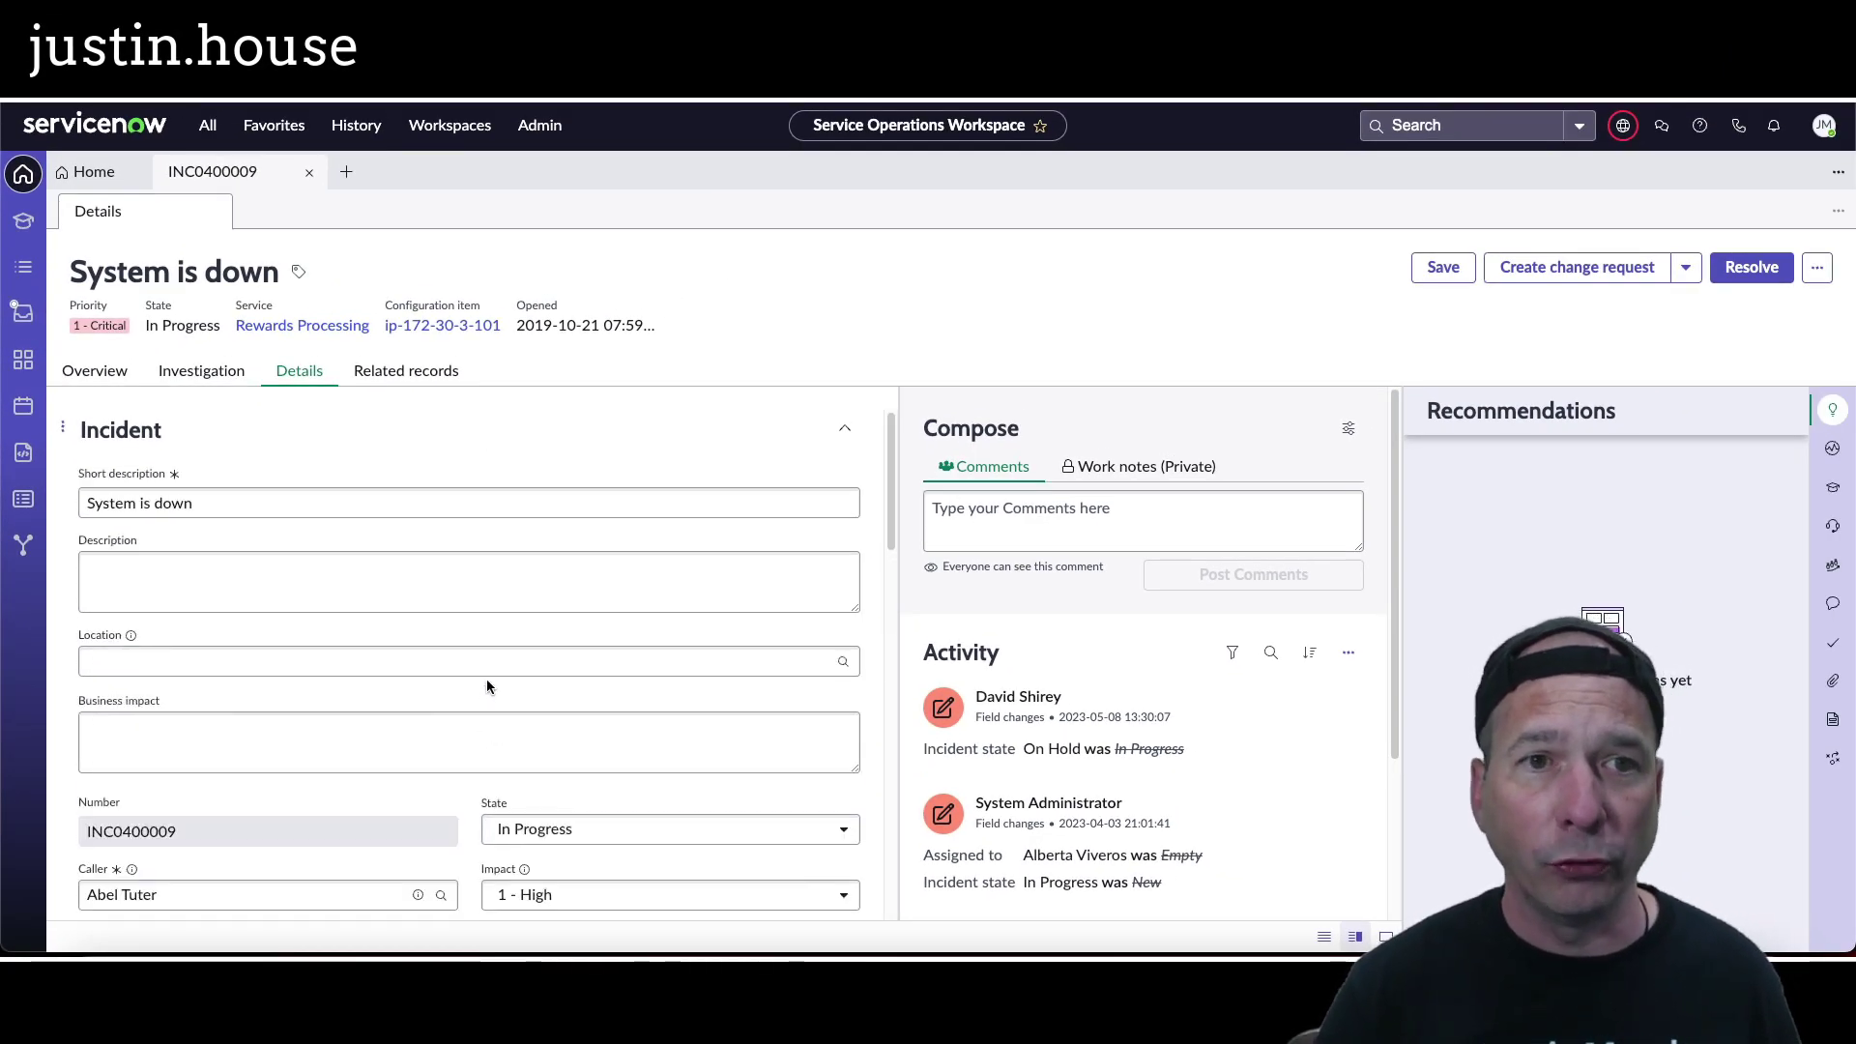